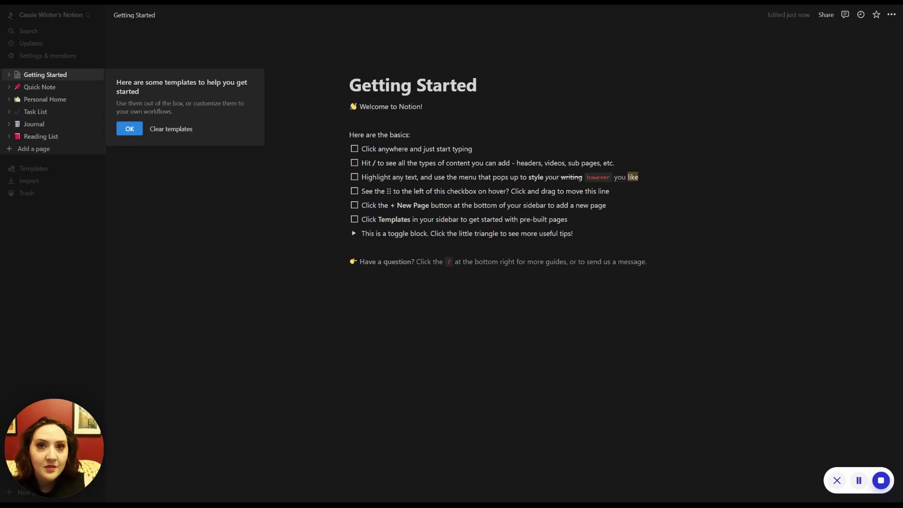
Step: Clear the sample template pages from the new workspace
click(170, 130)
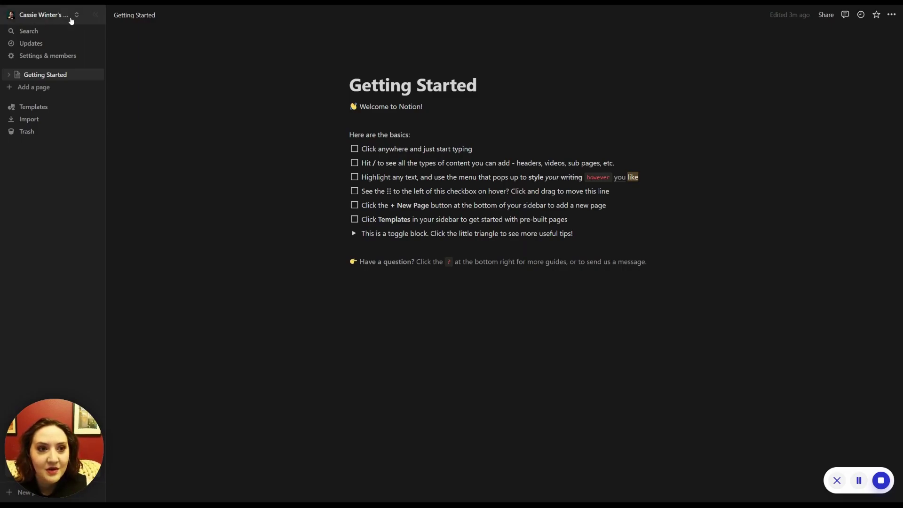
Step: Collapse the sidebar and lock it open again, twice in a row
click(96, 15)
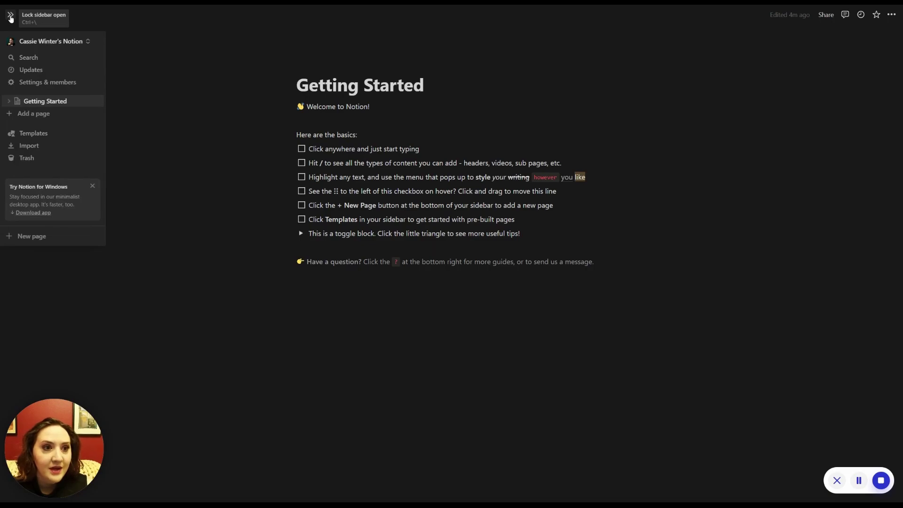
click(10, 17)
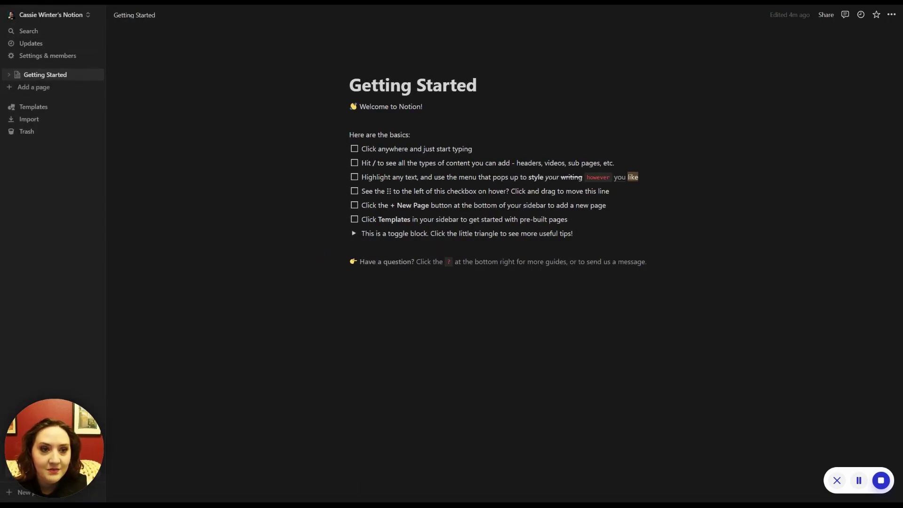
click(96, 15)
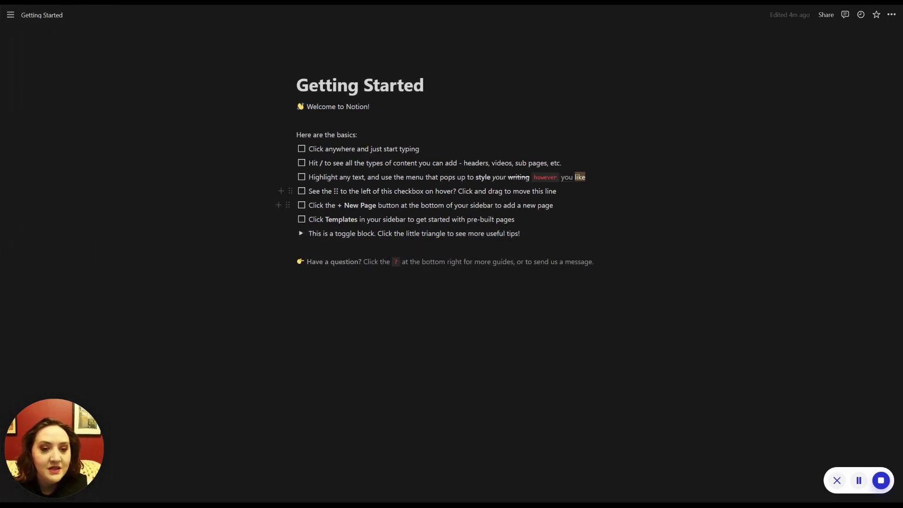
mouse_move(10, 14)
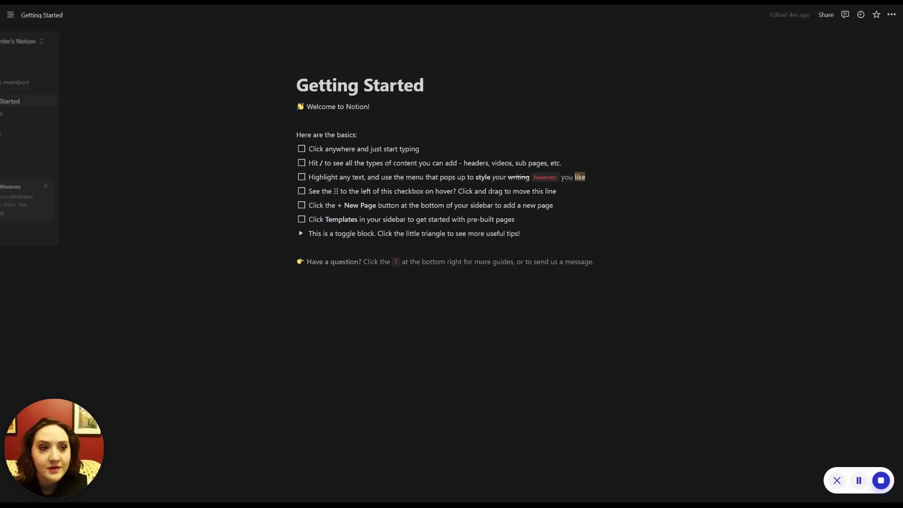
click(10, 16)
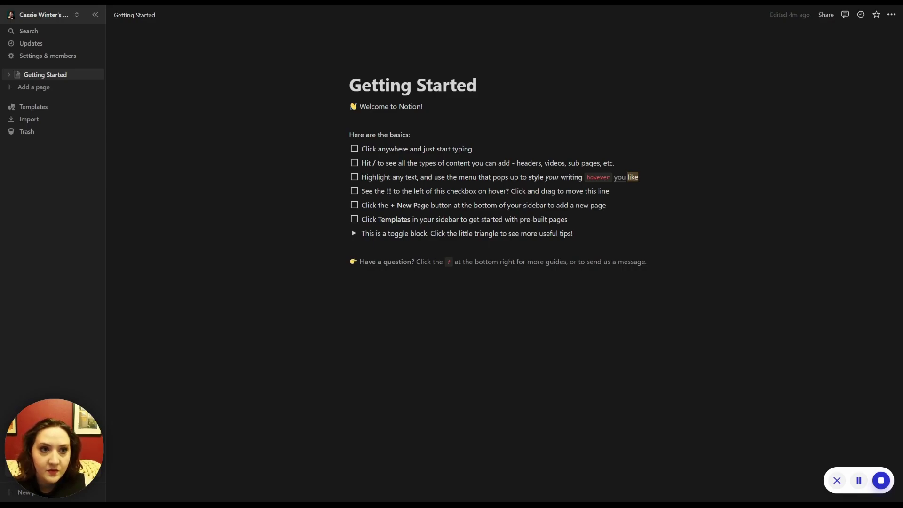
Step: View the list of available workspaces and stay in the current one
click(55, 17)
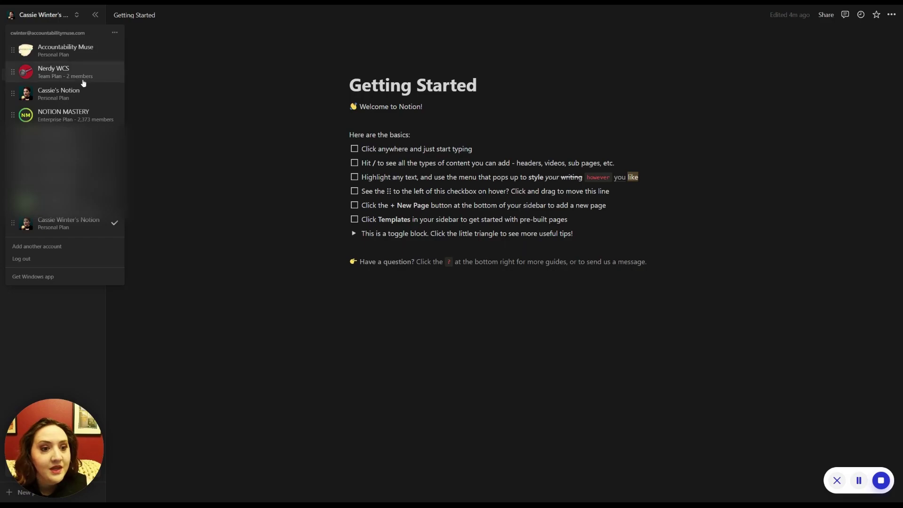
click(65, 224)
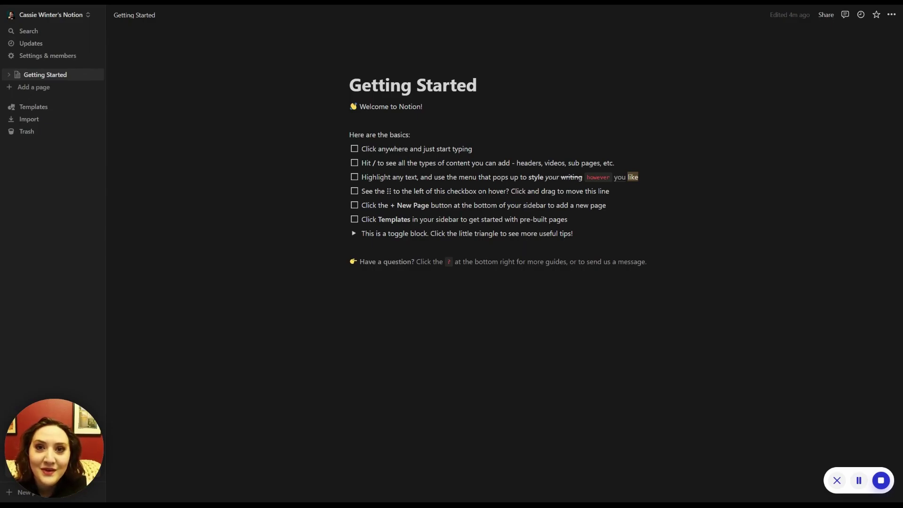
Step: Look at the workspace search with its filters and at the updates inbox
click(36, 33)
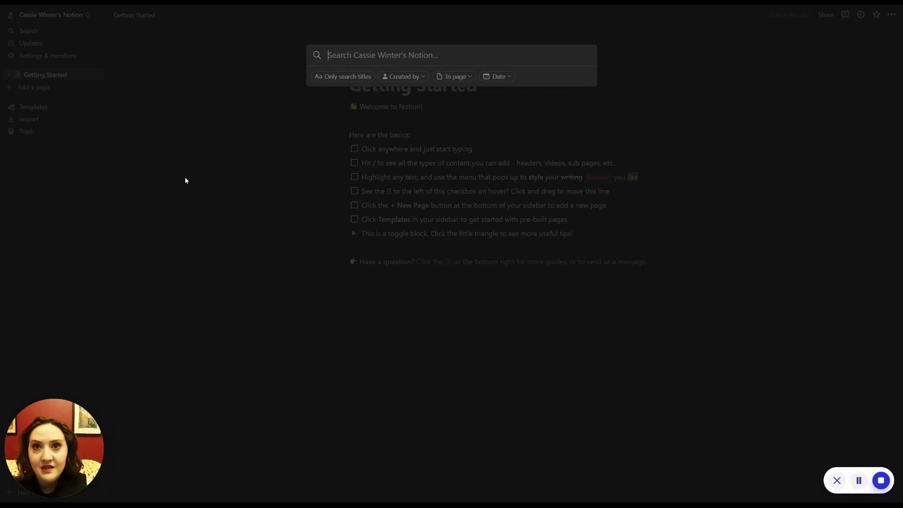
click(55, 46)
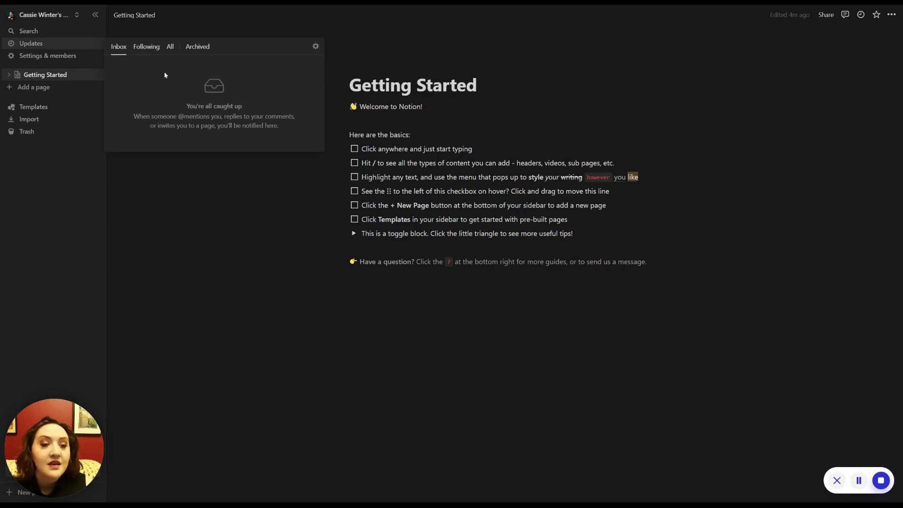
click(213, 210)
Step: Set the workspace appearance to Light in the personal notifications and settings
click(50, 56)
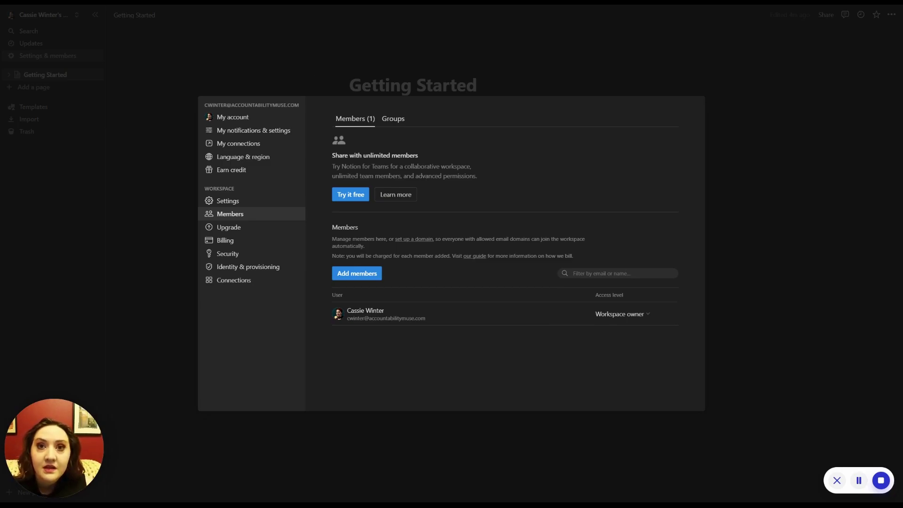
click(273, 133)
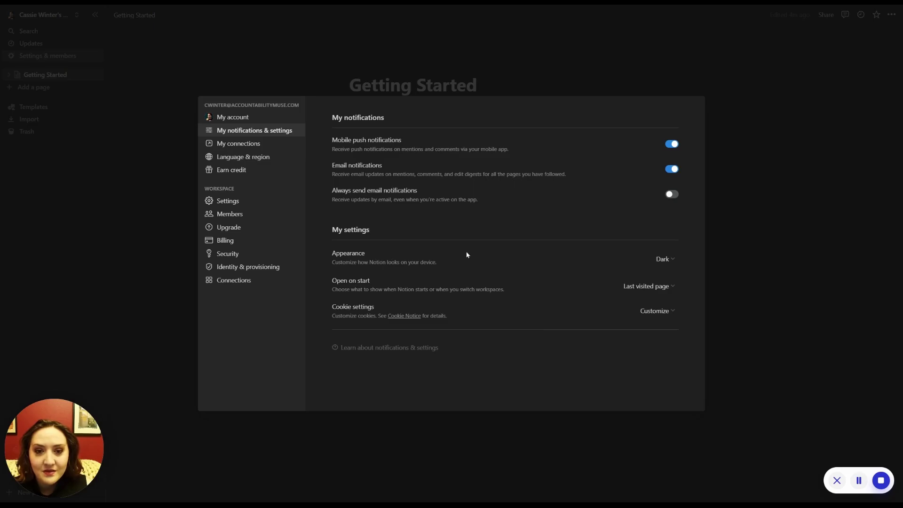
click(672, 259)
click(691, 261)
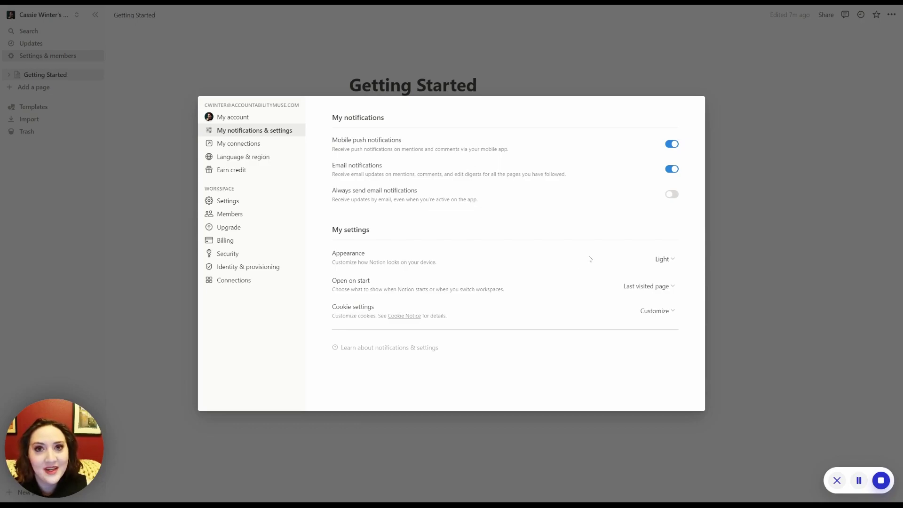
Step: Set the appearance back to Dark and leave the settings
click(663, 259)
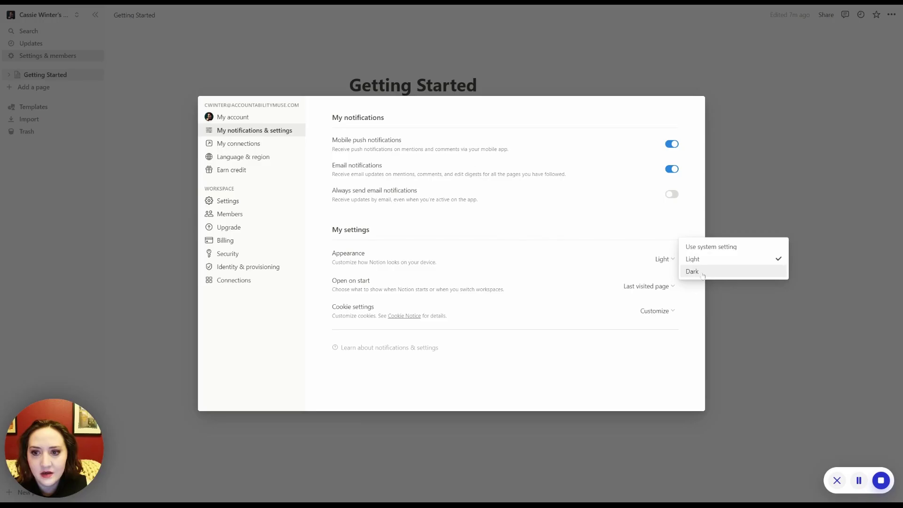
click(695, 270)
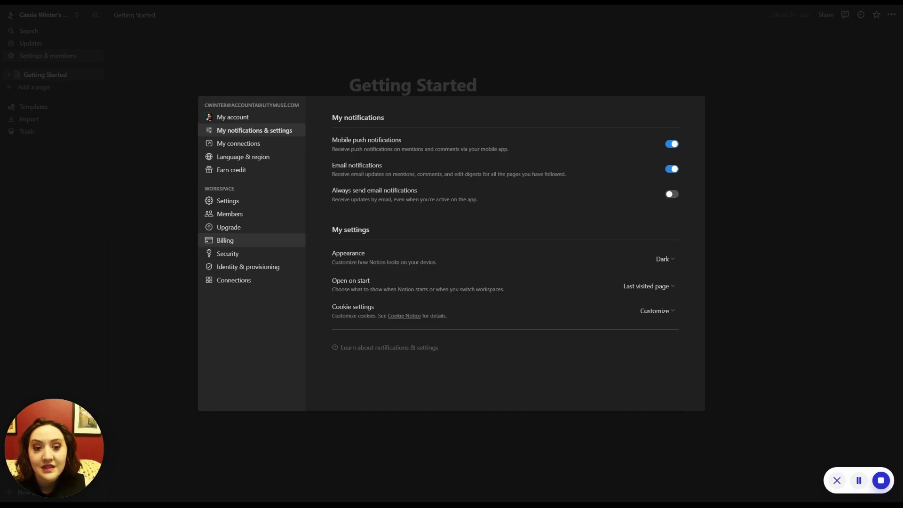
click(171, 254)
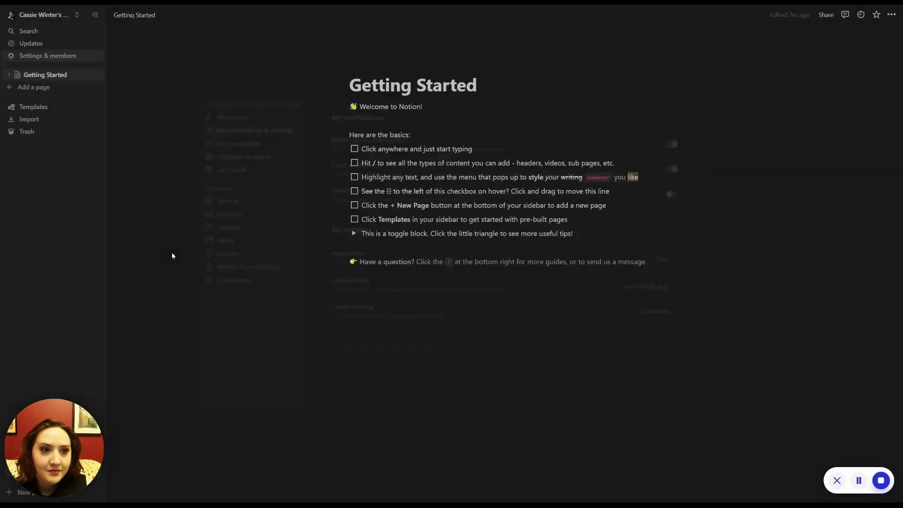
Step: Look at the template gallery and the available import sources without using any of them
click(43, 110)
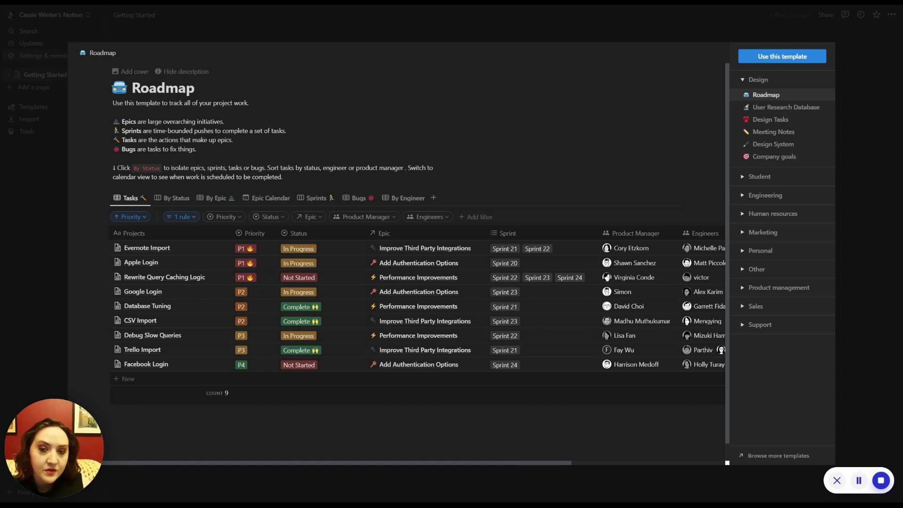
click(40, 137)
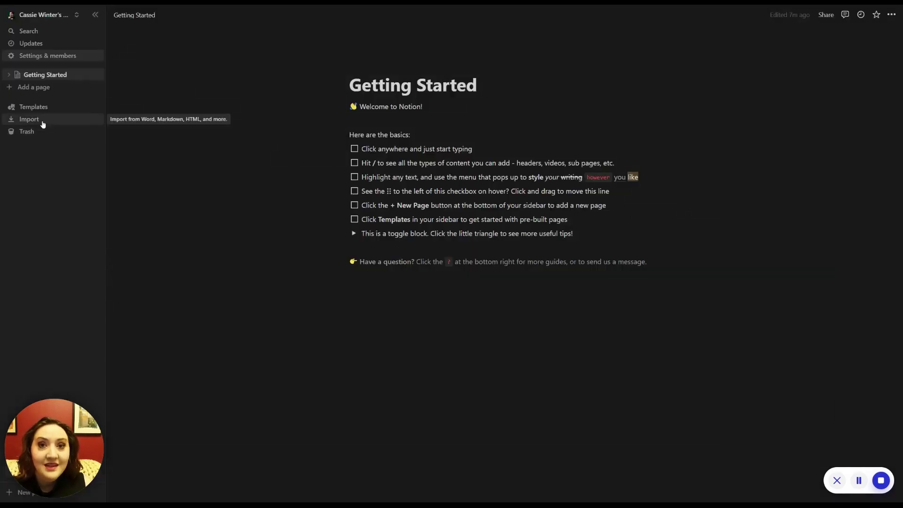
click(41, 119)
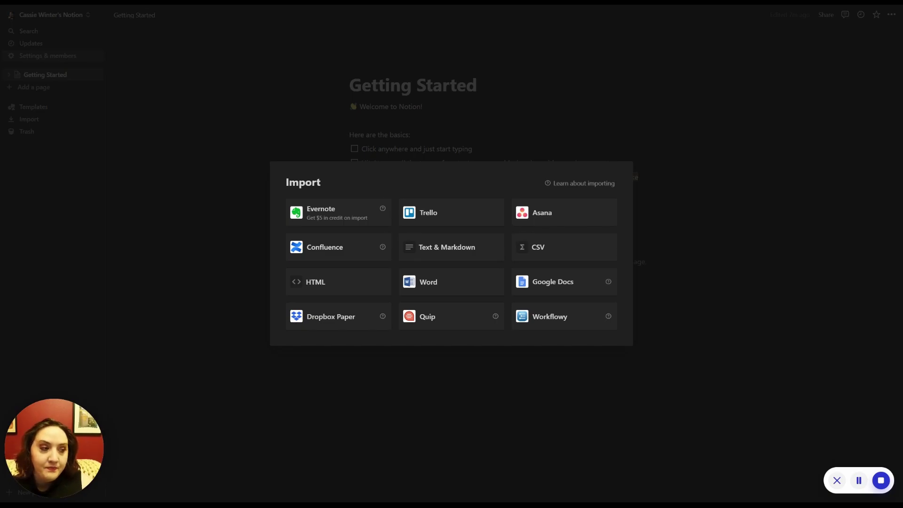
click(203, 203)
Step: Look at the trash of deleted pages and close it again
click(41, 133)
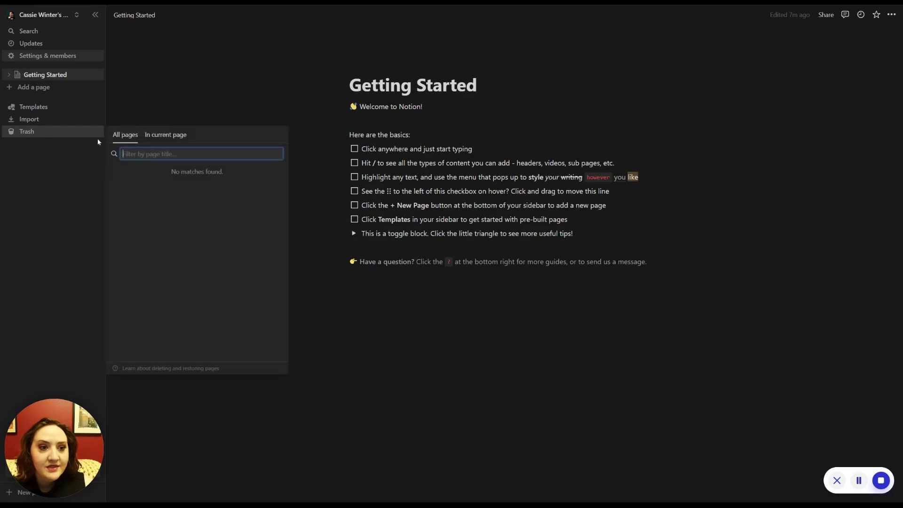
click(159, 114)
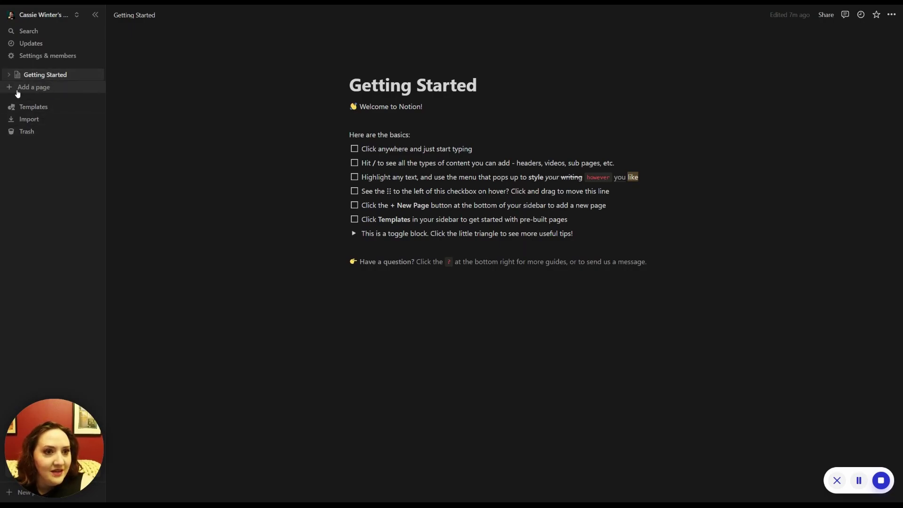
Step: Add a new page titled "Demo Database" and make it a table database
click(40, 92)
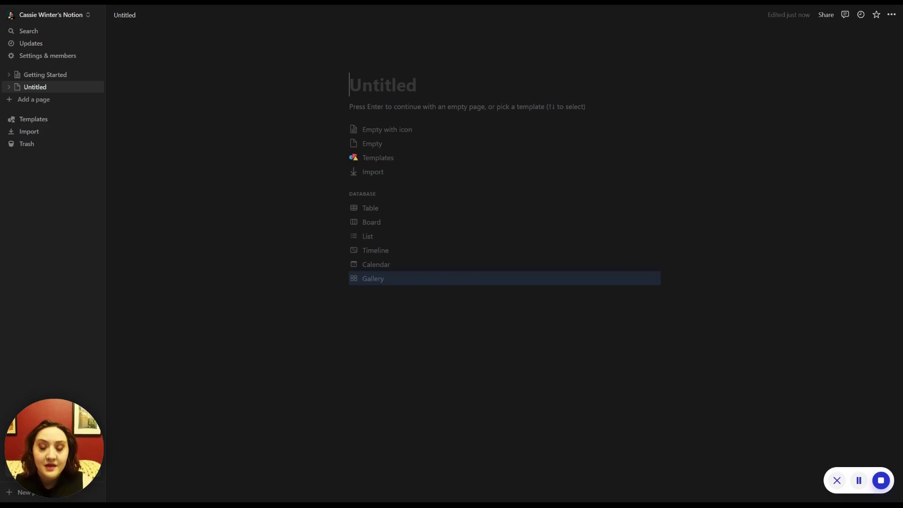
text(Demo Database)
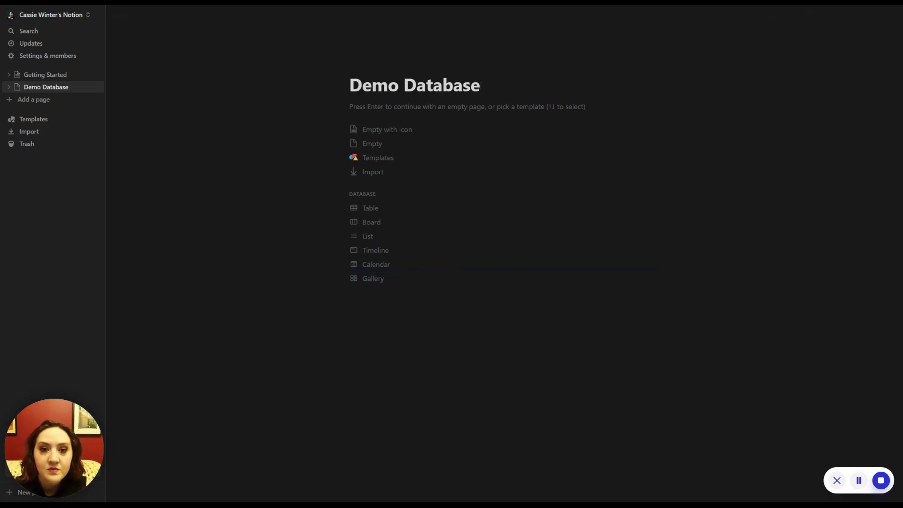
click(379, 209)
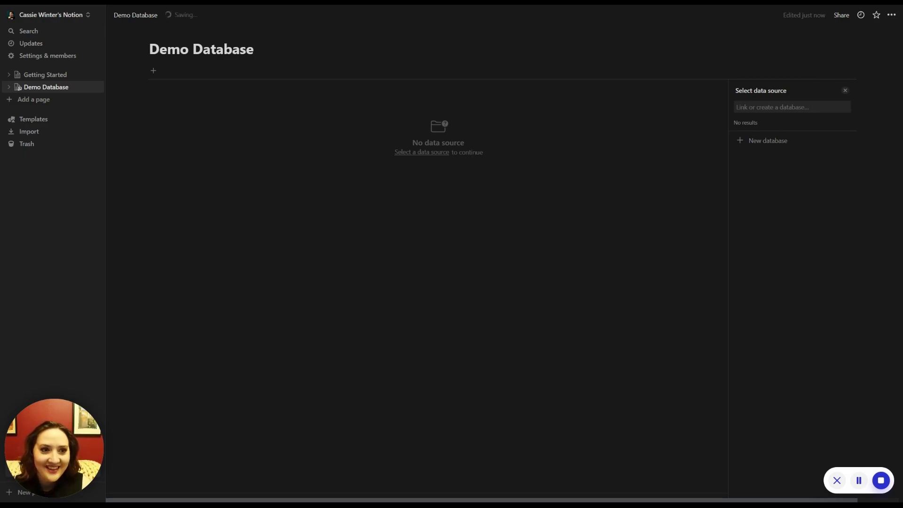
Step: Add another page titled "Demo Page" and continue with it as an empty page
click(46, 75)
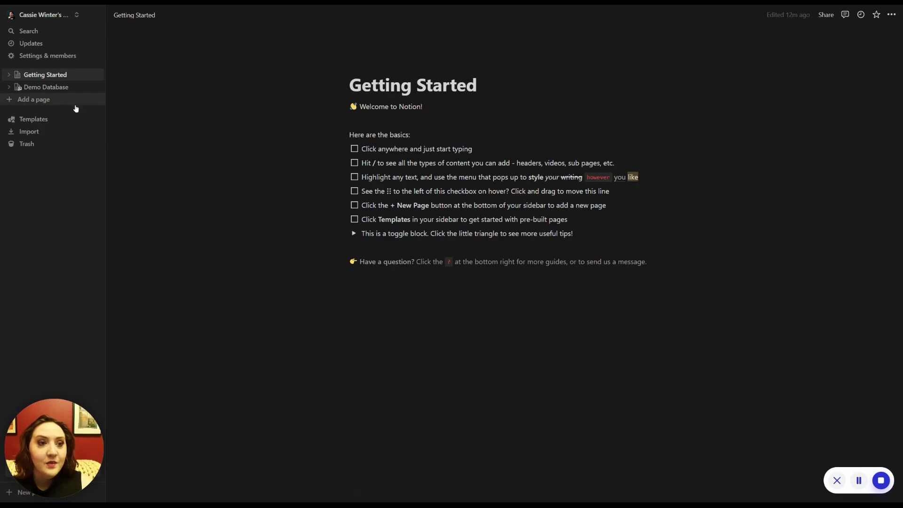
click(46, 100)
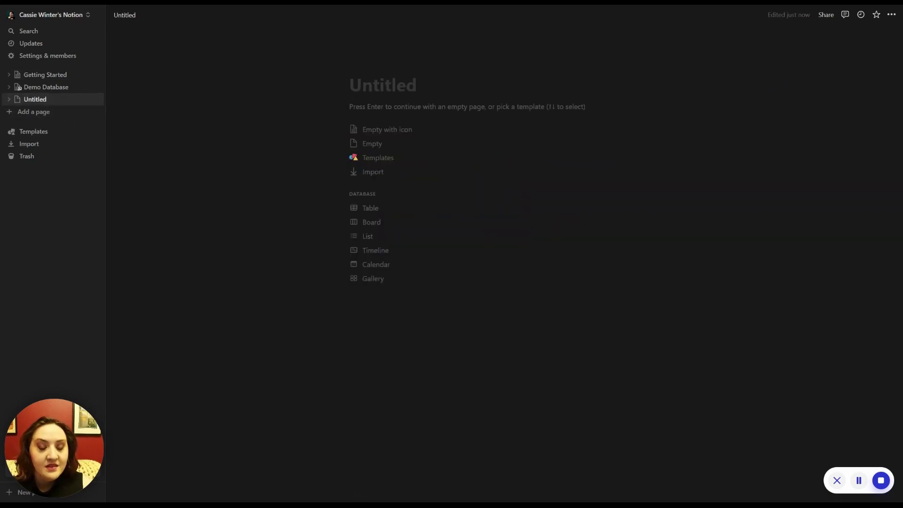
text(Demo Page)
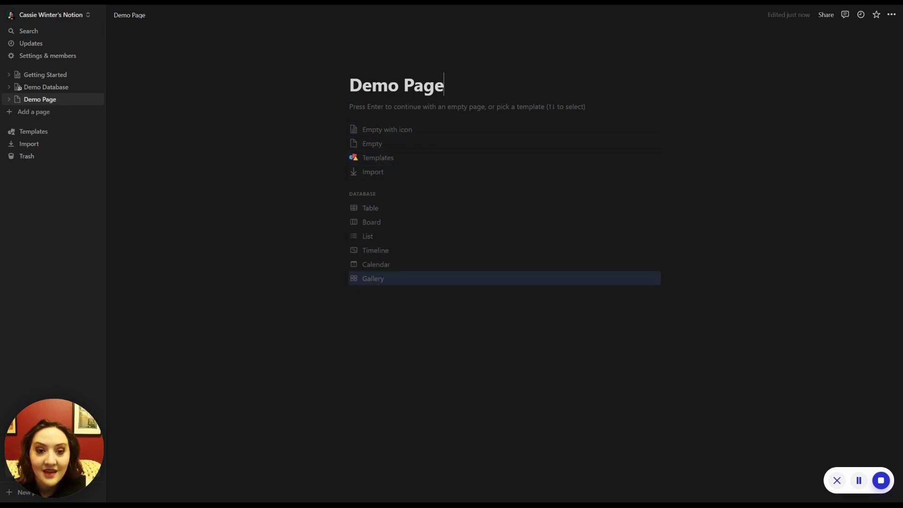
key(Return)
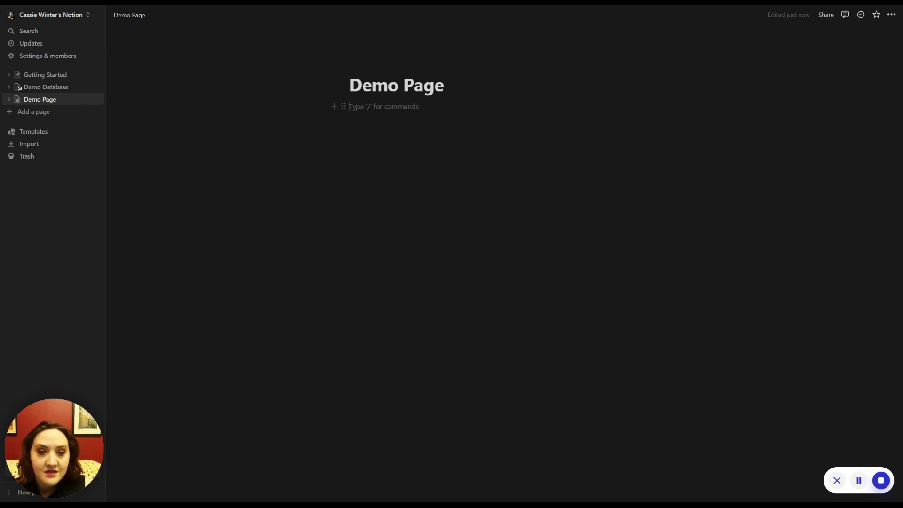
Step: Examine the action options of the empty first block on Demo Page, including Turn into and Turn into page in
click(342, 107)
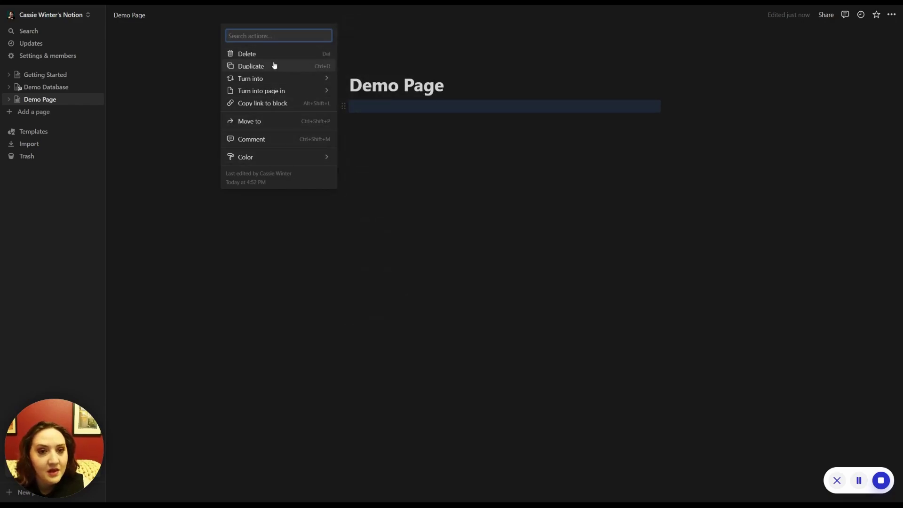
mouse_move(272, 80)
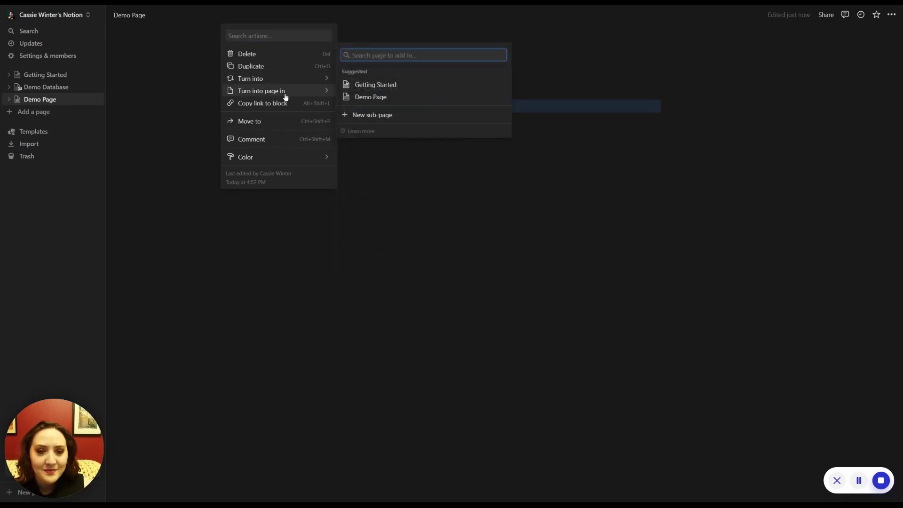
key(Escape)
key(Escape)
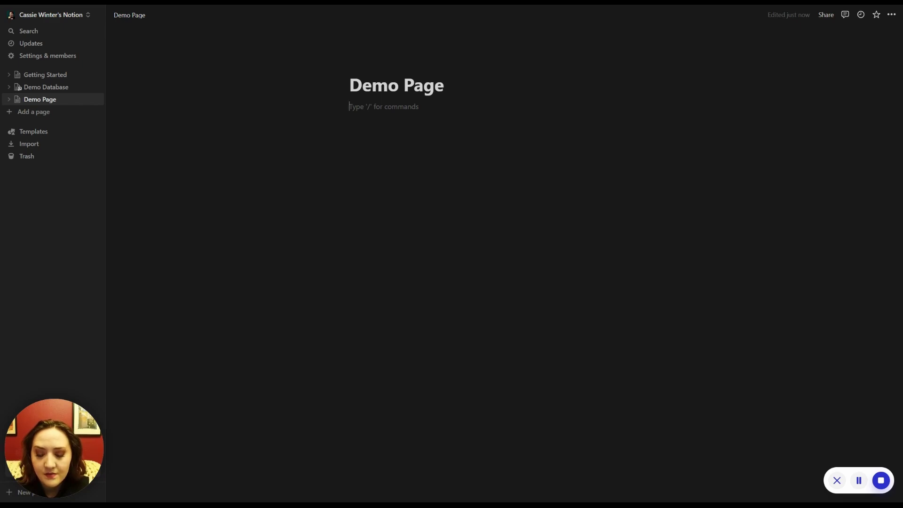
Step: Insert a Heading 1 block reading "This is a heading" on Demo Page and start a new line below it
text(/)
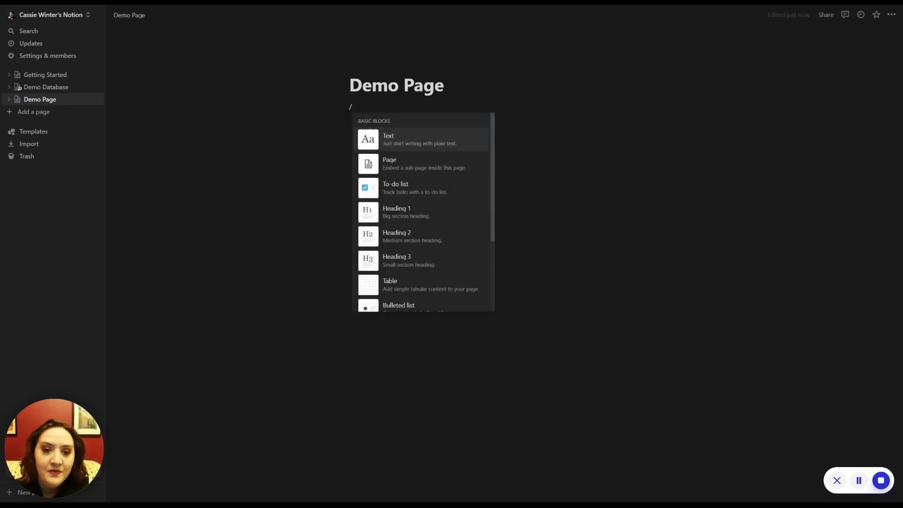
click(412, 214)
text(This is a heading)
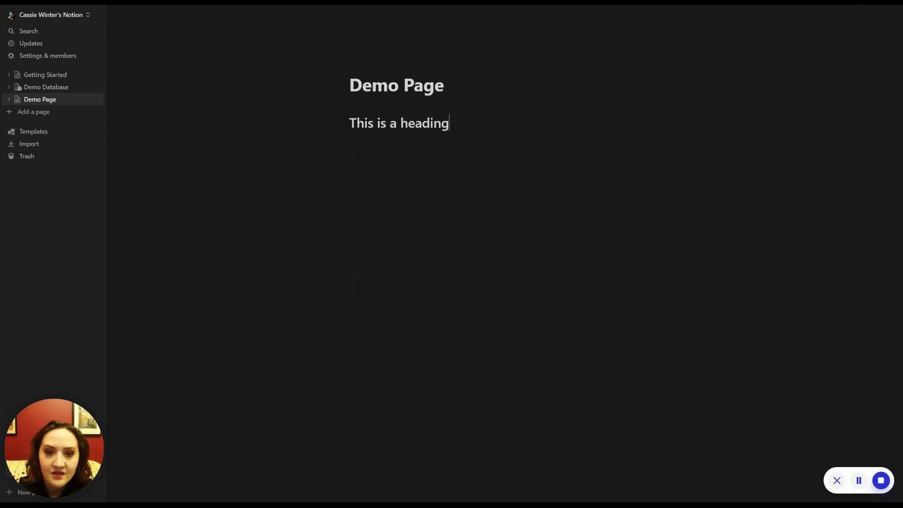
key(Return)
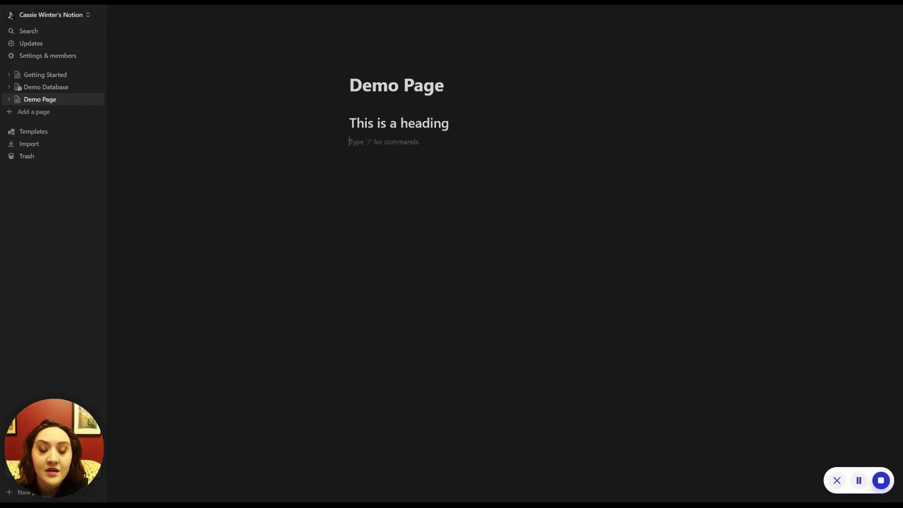
Step: Add a bulleted list item reading "This is a bulleted list" directly below the heading on Demo Page
text(/)
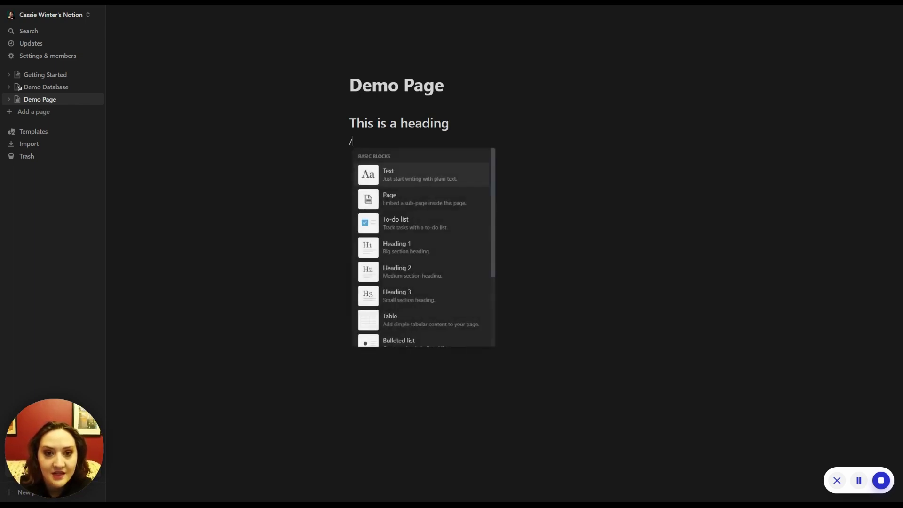
scroll(439, 298, down, 1)
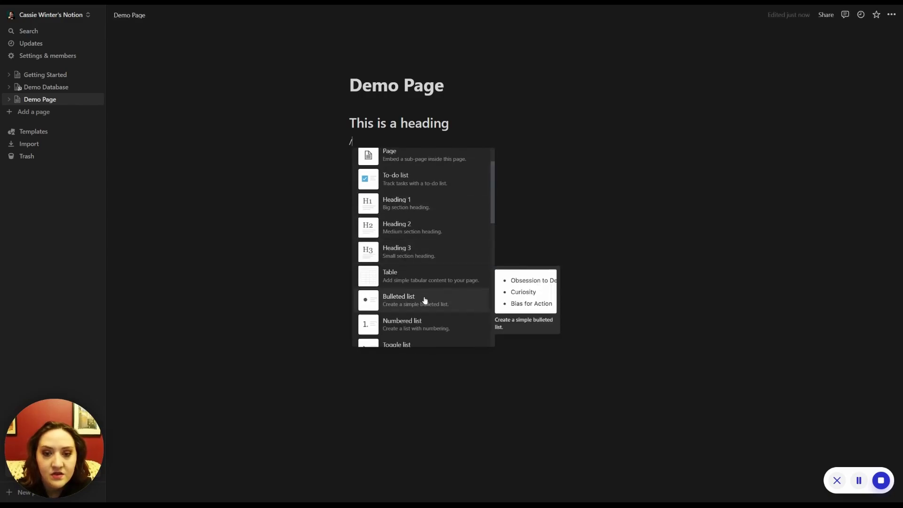
click(425, 299)
text(This is a b)
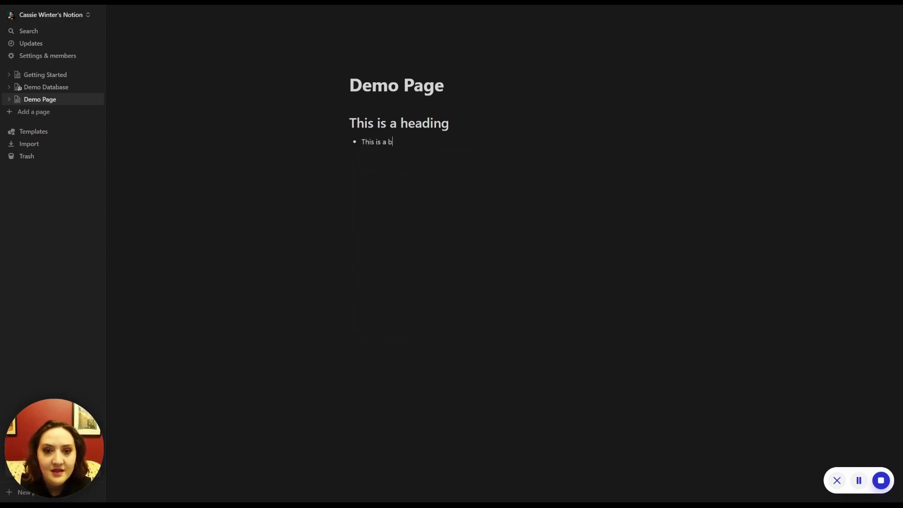
text(ulleted list)
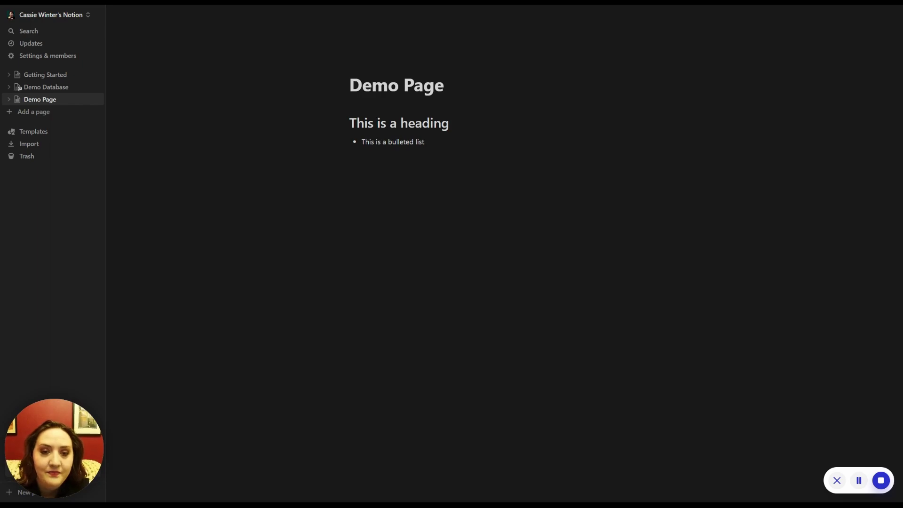
Step: End the bulleted list and add a plain text block reading "This is a plain text block" below it
key(Return)
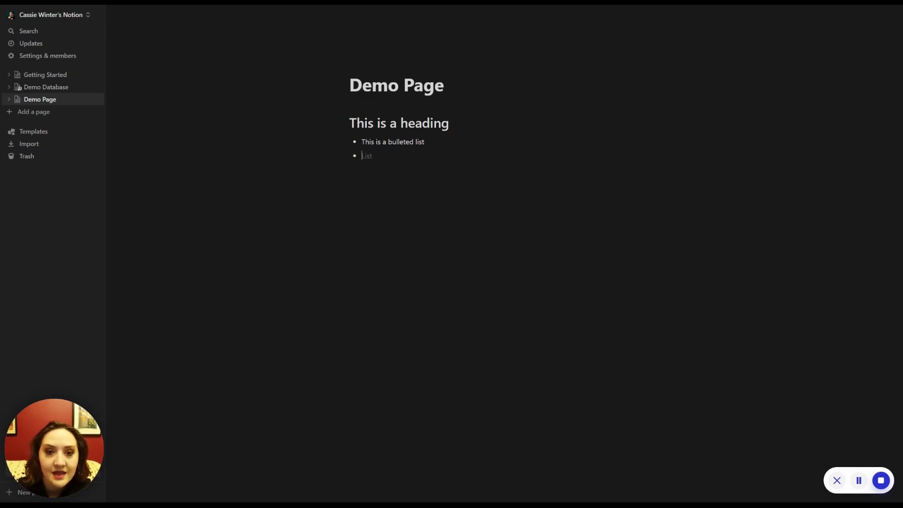
key(BackSpace)
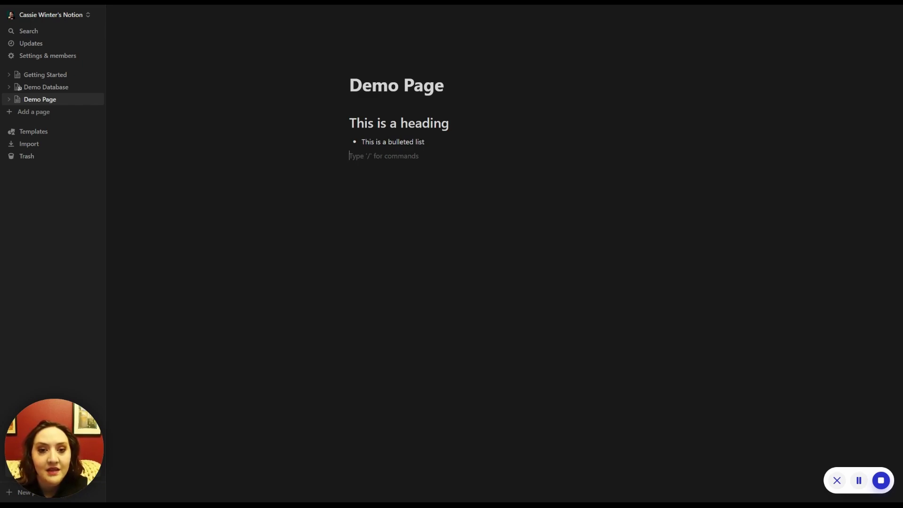
text(This is a plain text block)
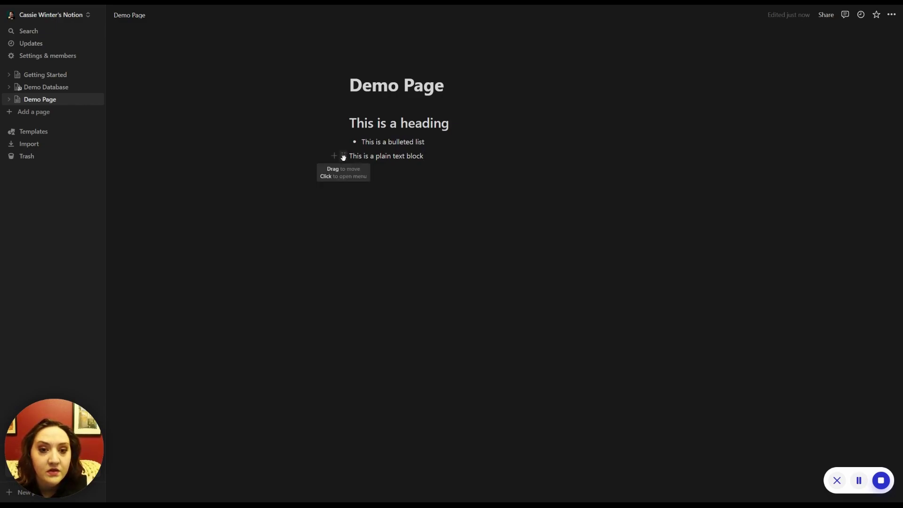
Step: Rearrange the blocks, moving the plain text above the heading, the heading below the bulleted item, and the bulleted item below the heading
drag(343, 156, 343, 112)
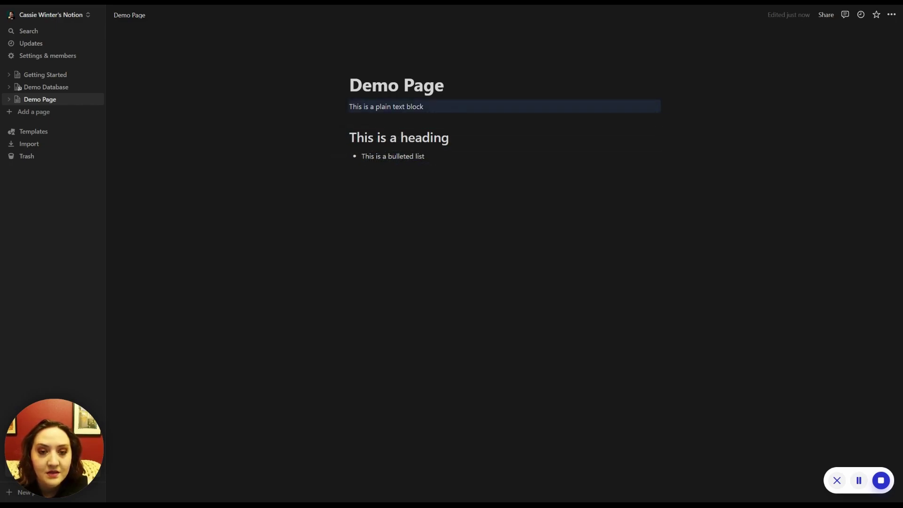
drag(343, 137, 342, 163)
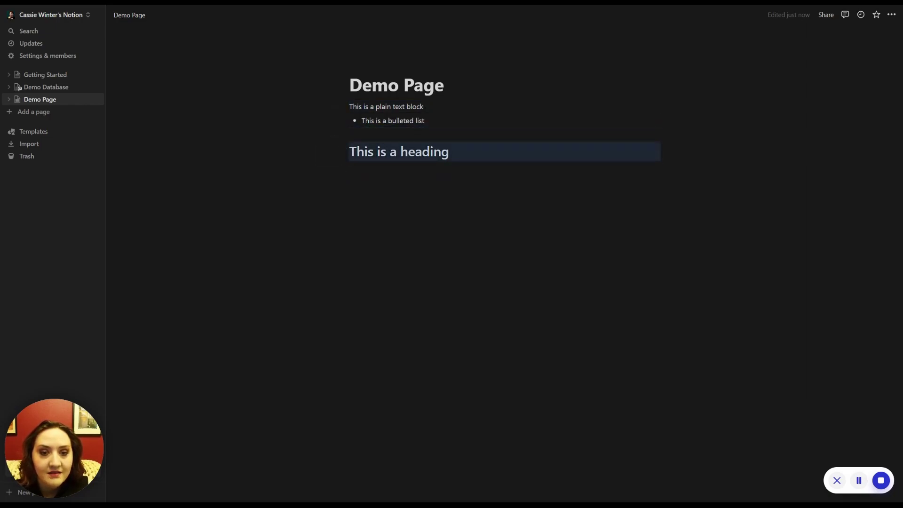
drag(343, 121, 345, 160)
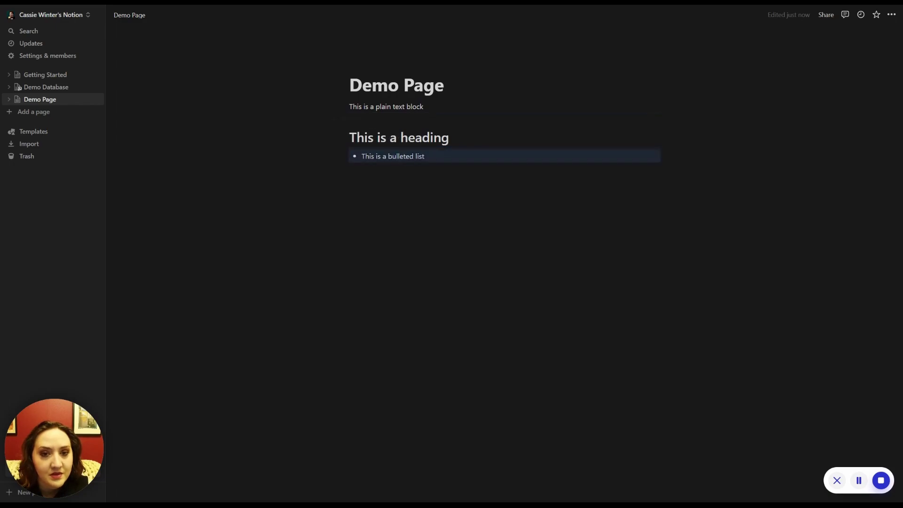
Step: Arrange the blocks in three columns: the heading first, the bulleted list second and the plain text block third
click(425, 156)
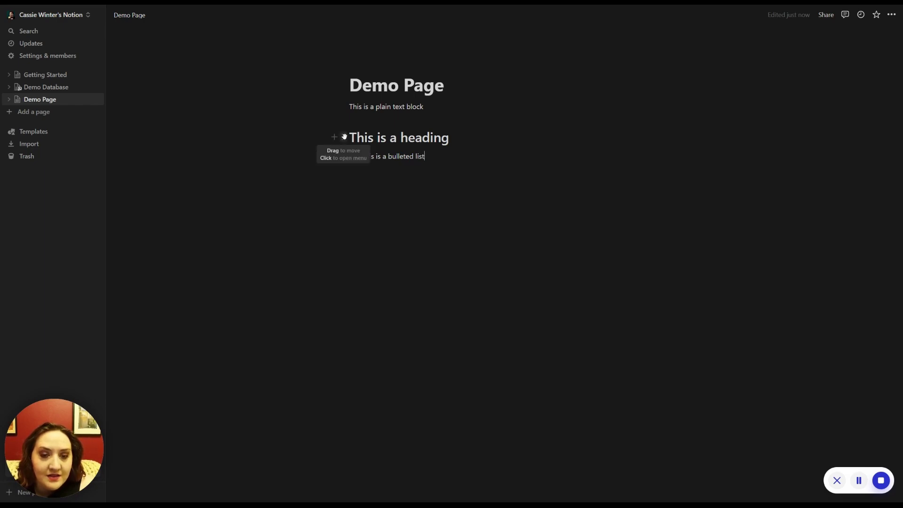
drag(344, 136, 339, 156)
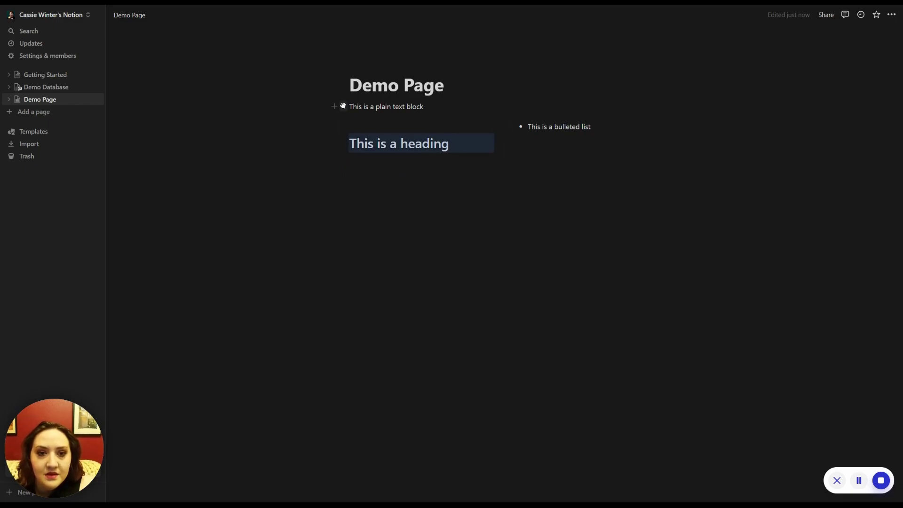
drag(344, 106, 664, 127)
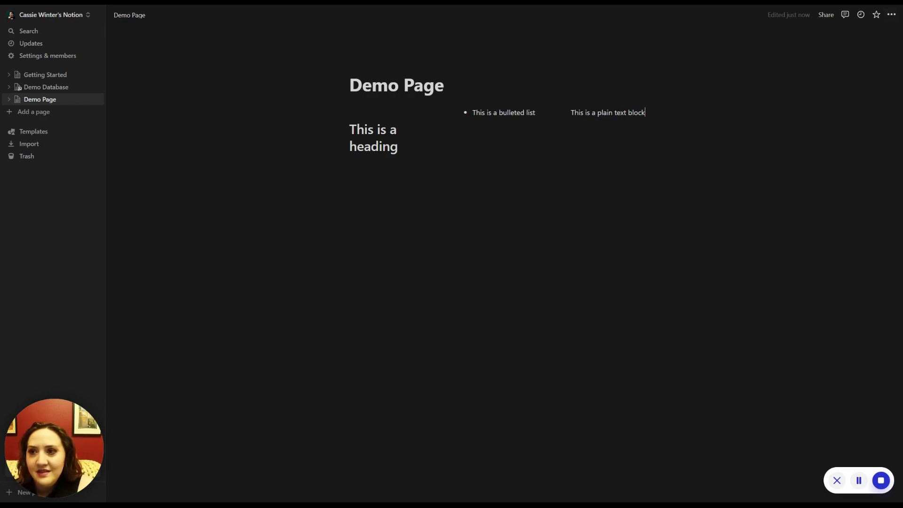
Step: Compare Demo Page with the Full width option on and off, and leave Full width turned on
click(892, 16)
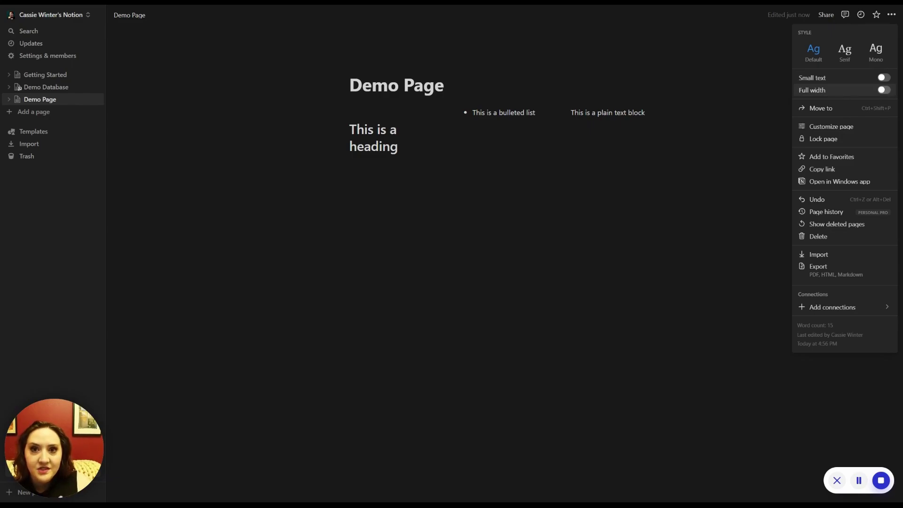
click(883, 90)
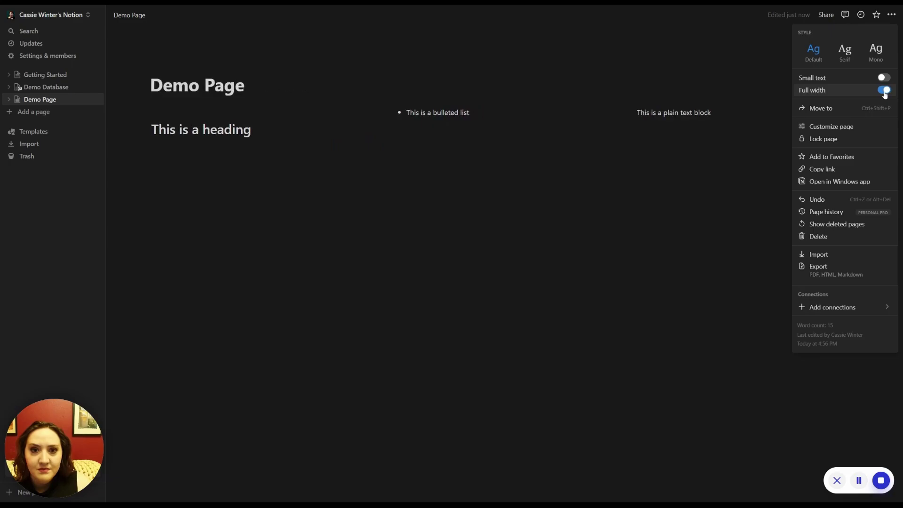
click(883, 91)
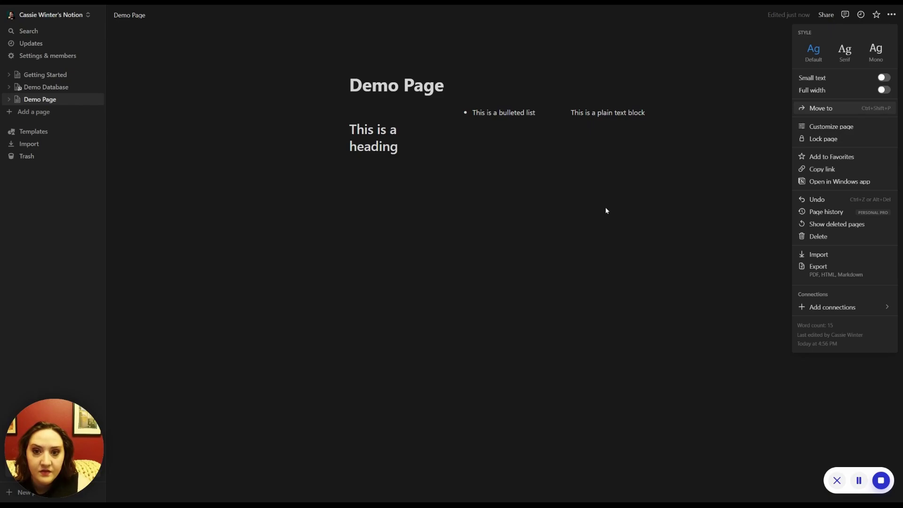
click(884, 89)
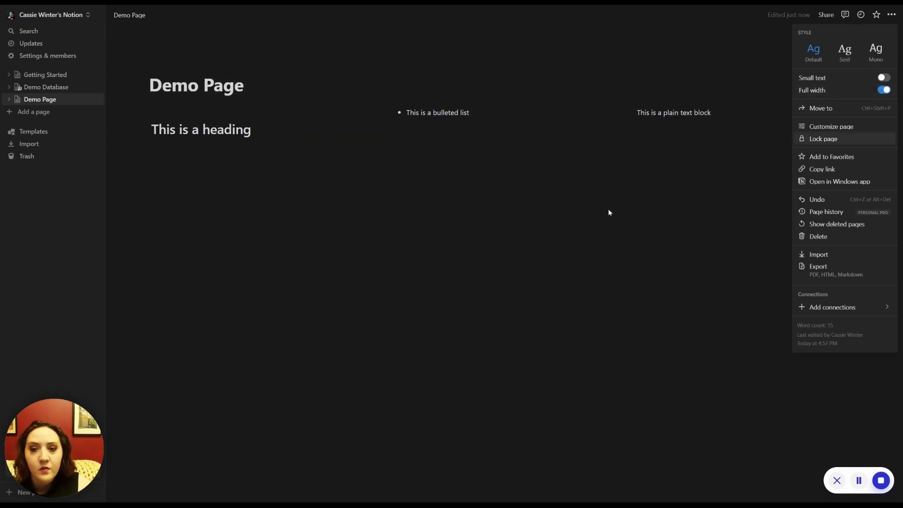
click(464, 269)
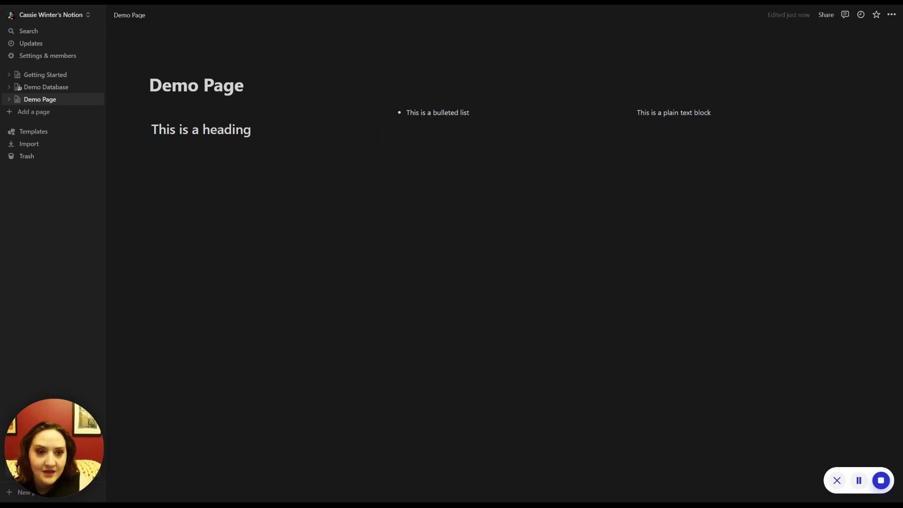
Step: Insert a divider below the columns and move it directly under the heading, within the heading's column
click(183, 151)
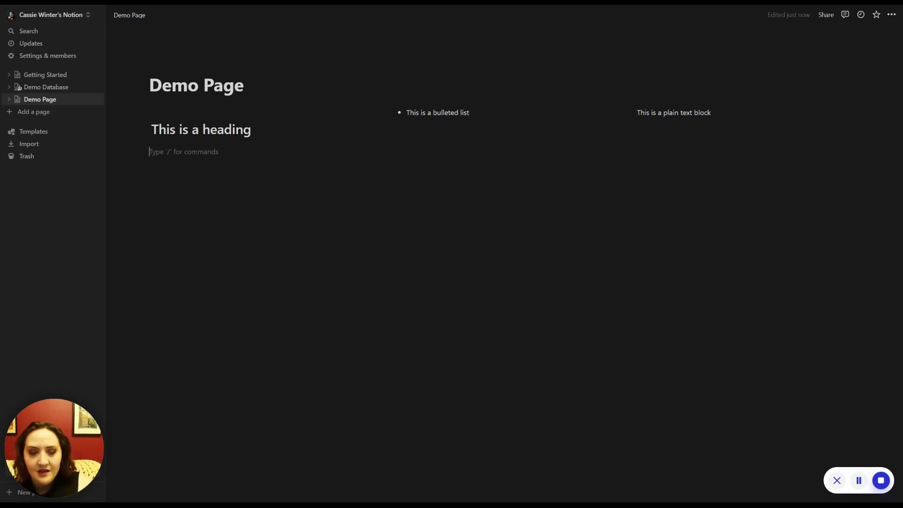
text(/)
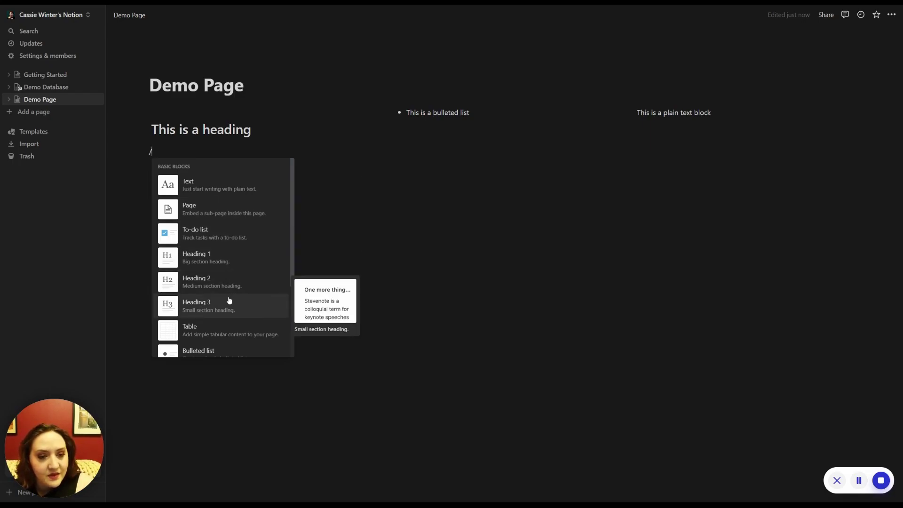
scroll(229, 300, down, 3)
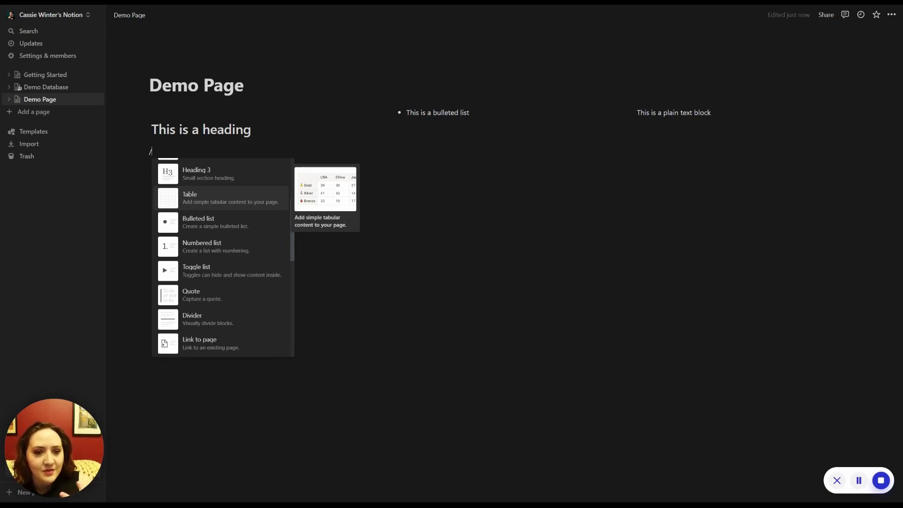
scroll(231, 241, down, 1)
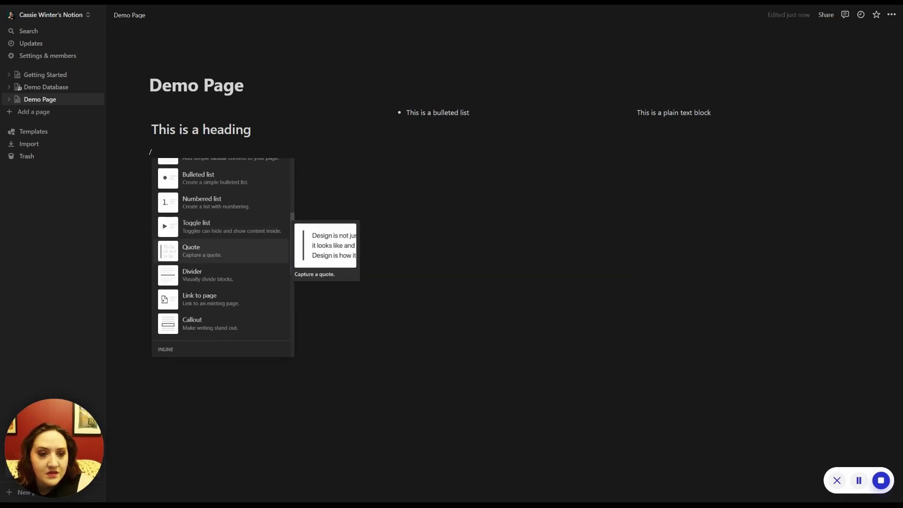
click(210, 277)
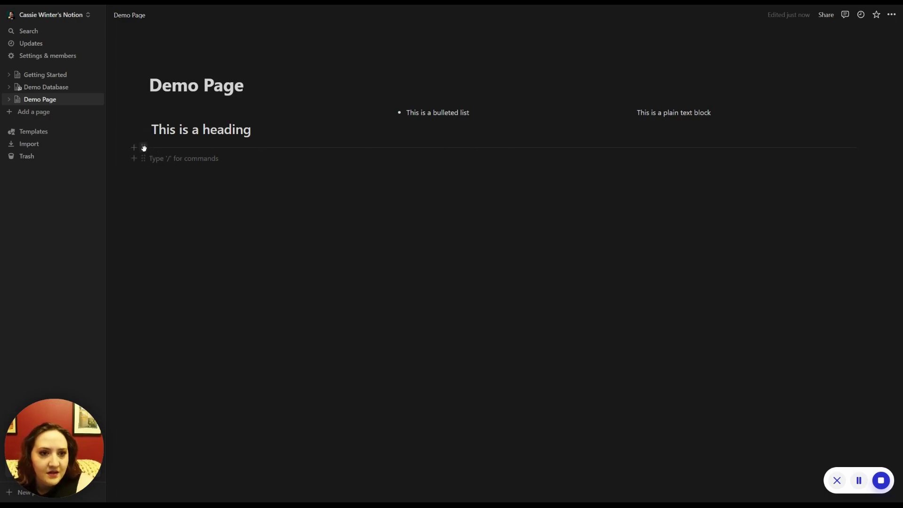
drag(140, 147, 156, 137)
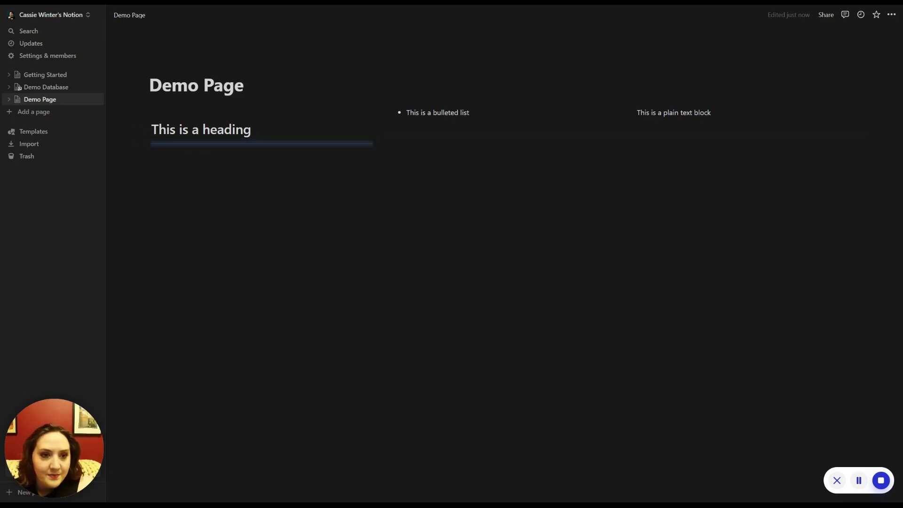
Step: Insert an empty callout block below the columns and undo it
text(/)
scroll(224, 230, down, 4)
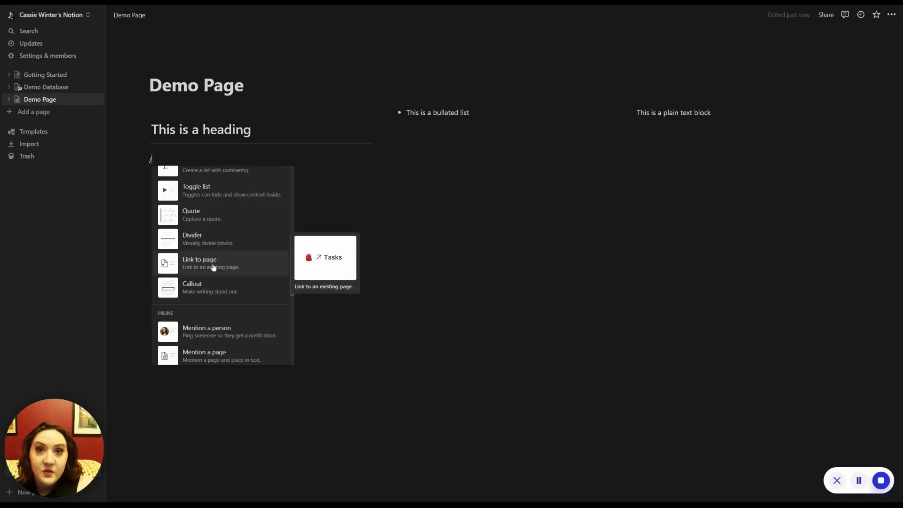
scroll(217, 263, down, 1)
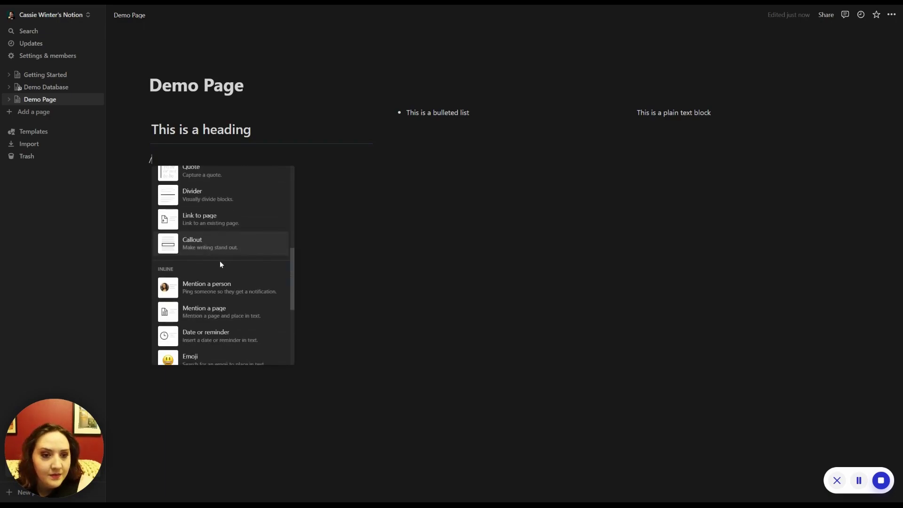
click(219, 245)
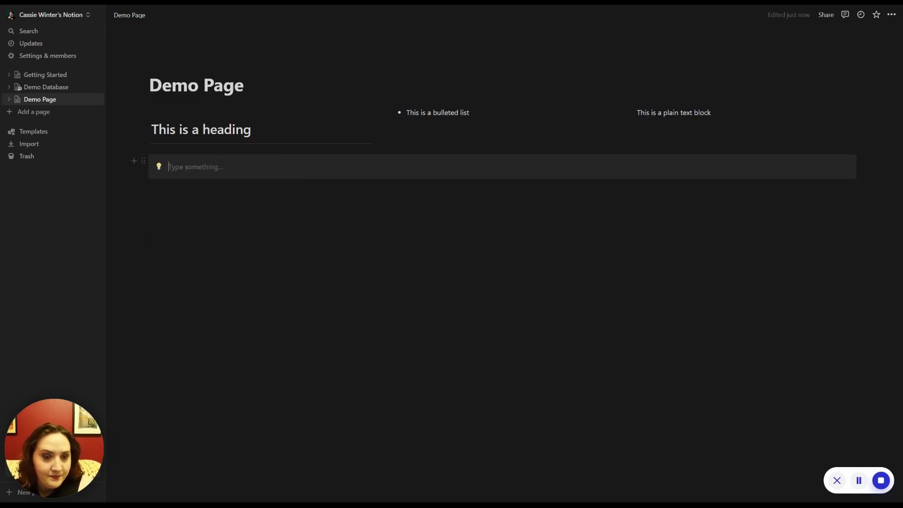
key(ctrl+z)
Step: Examine the insertable block types, from inline, database and media blocks through embeds, synced databases, advanced blocks and turn-into options
scroll(253, 195, down, 1)
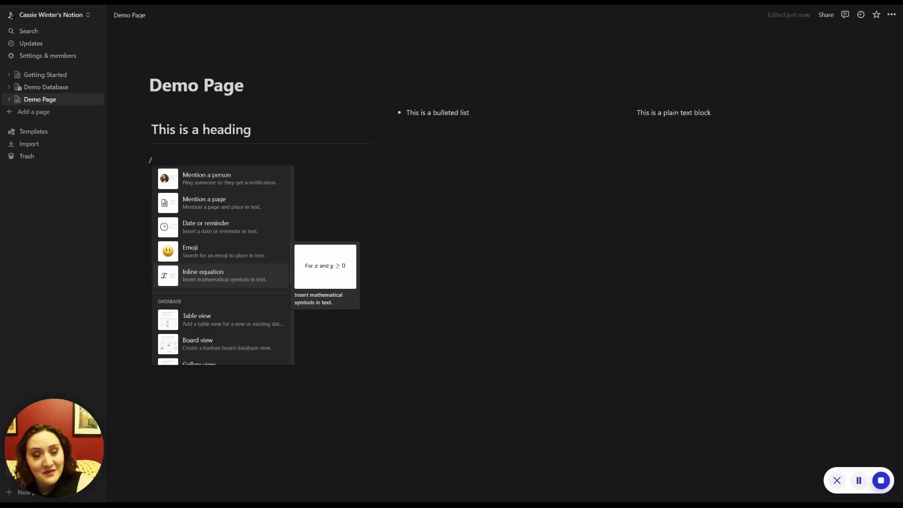
scroll(243, 278, down, 2)
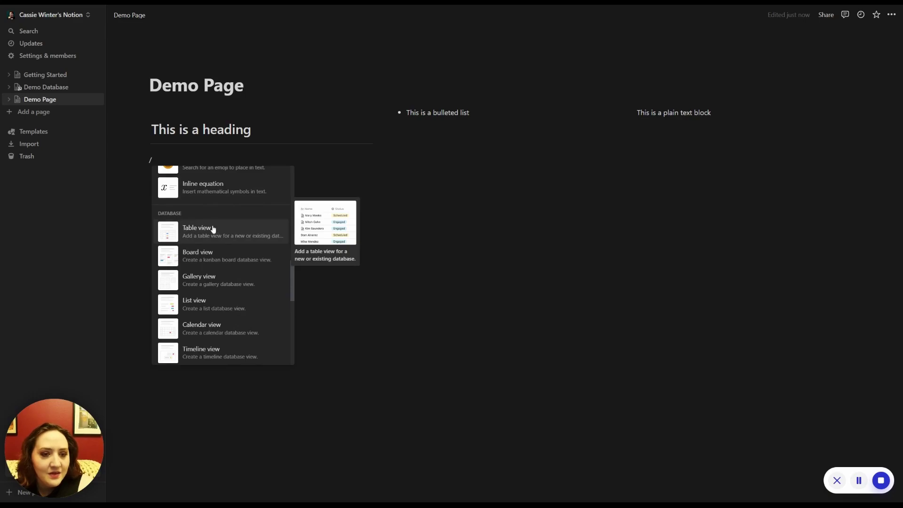
scroll(213, 231, down, 1)
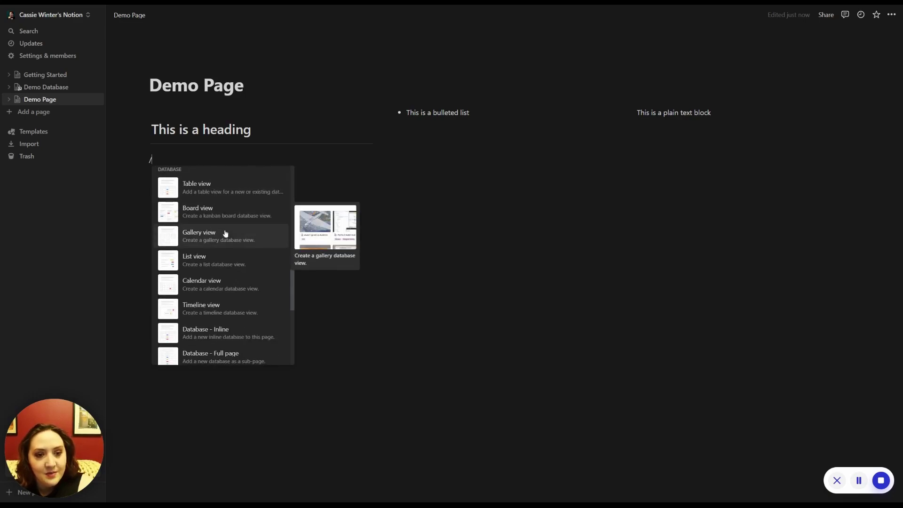
scroll(230, 330, down, 1)
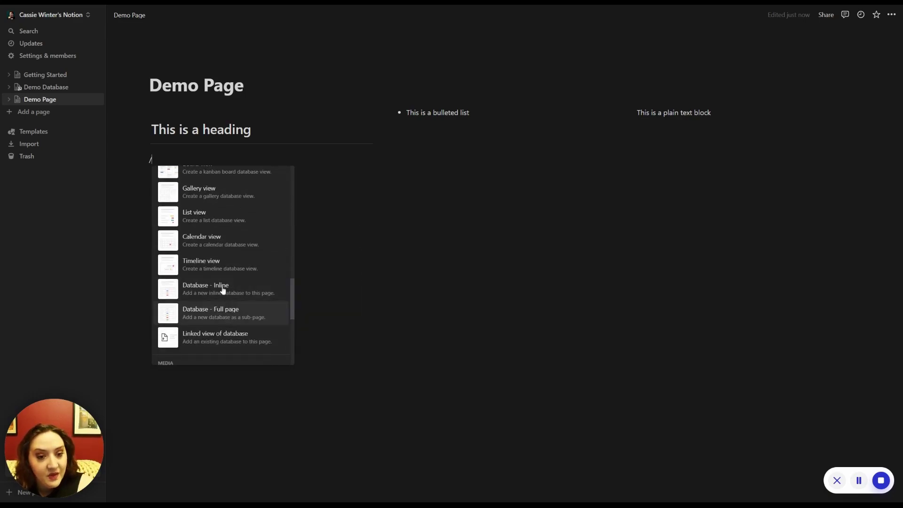
scroll(228, 295, down, 1)
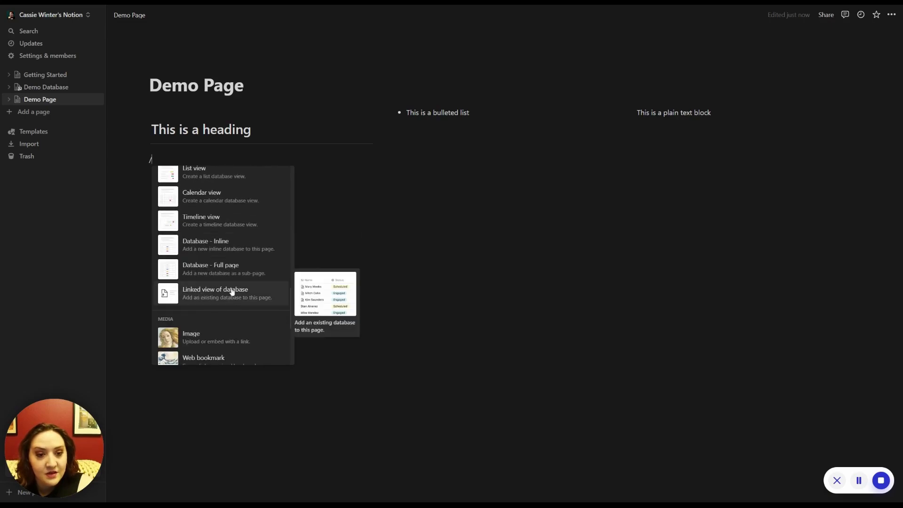
scroll(234, 200, down, 3)
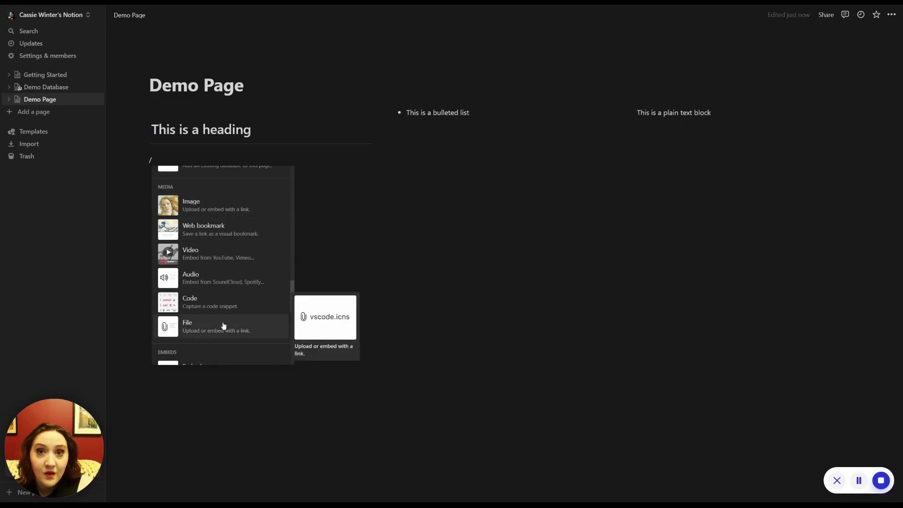
scroll(227, 330, down, 1)
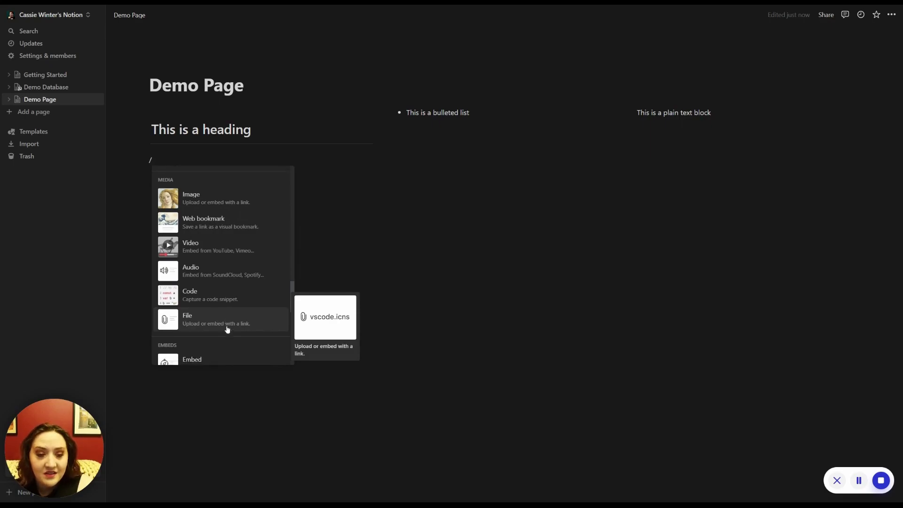
scroll(227, 329, down, 3)
scroll(232, 241, down, 2)
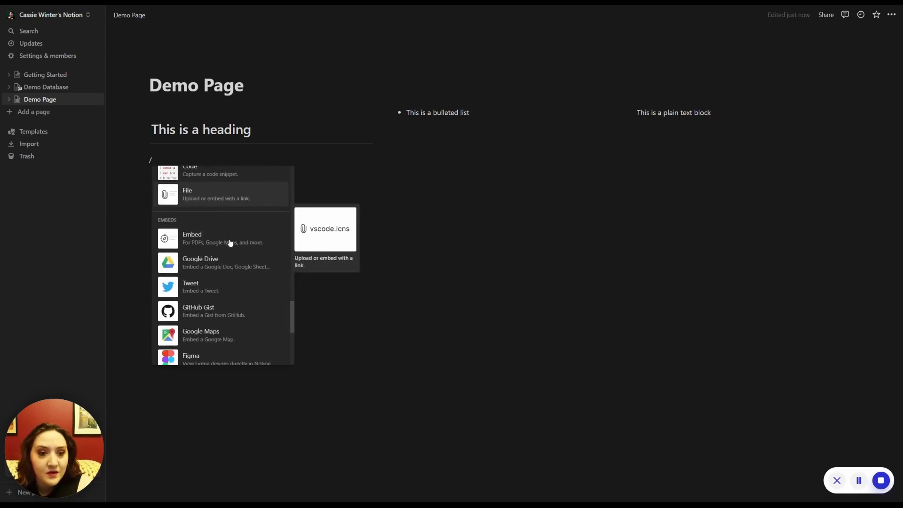
scroll(238, 221, down, 2)
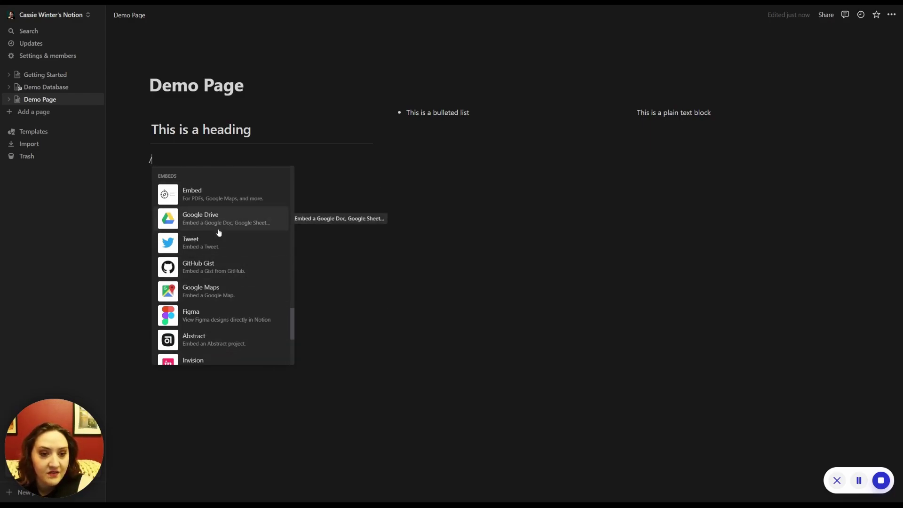
scroll(225, 237, down, 1)
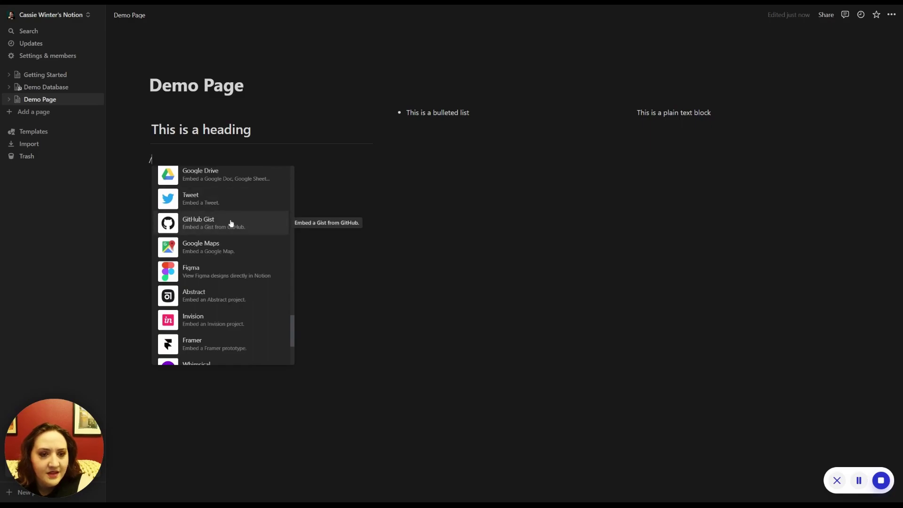
scroll(232, 243, down, 4)
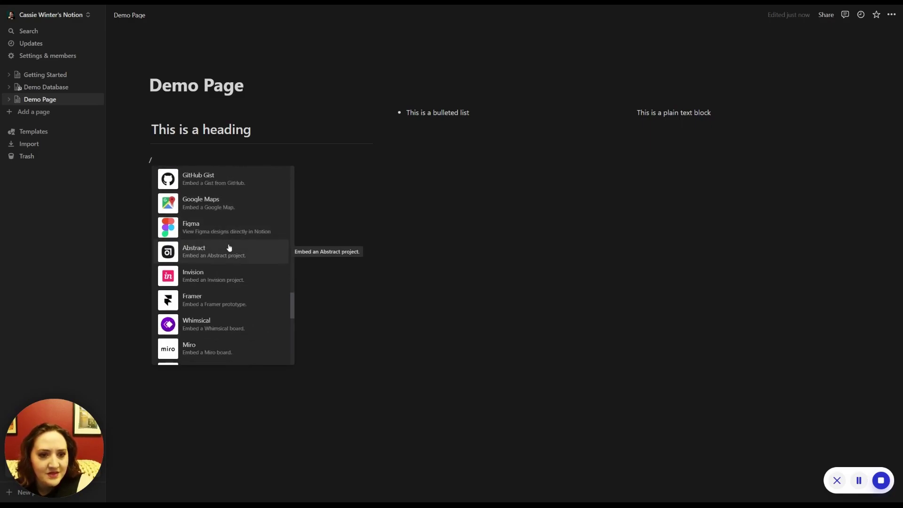
scroll(226, 281, down, 5)
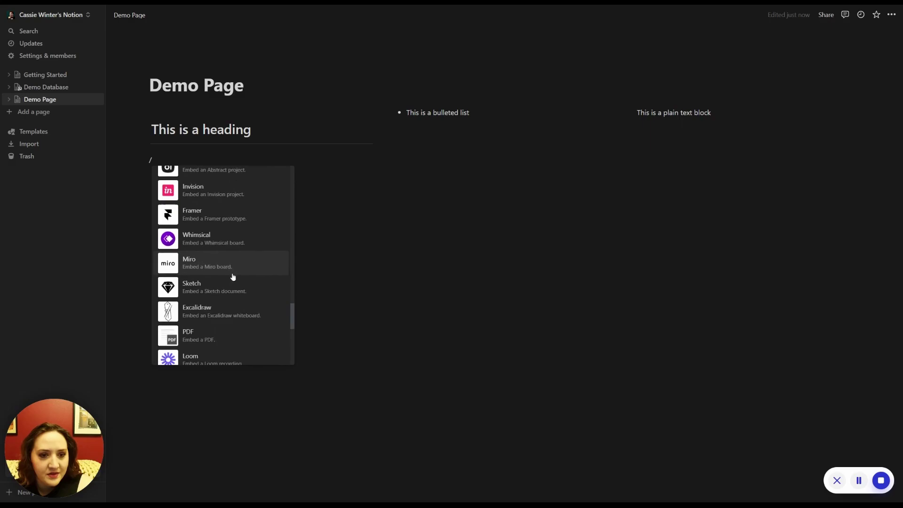
scroll(232, 240, down, 4)
scroll(230, 212, down, 3)
scroll(232, 222, down, 9)
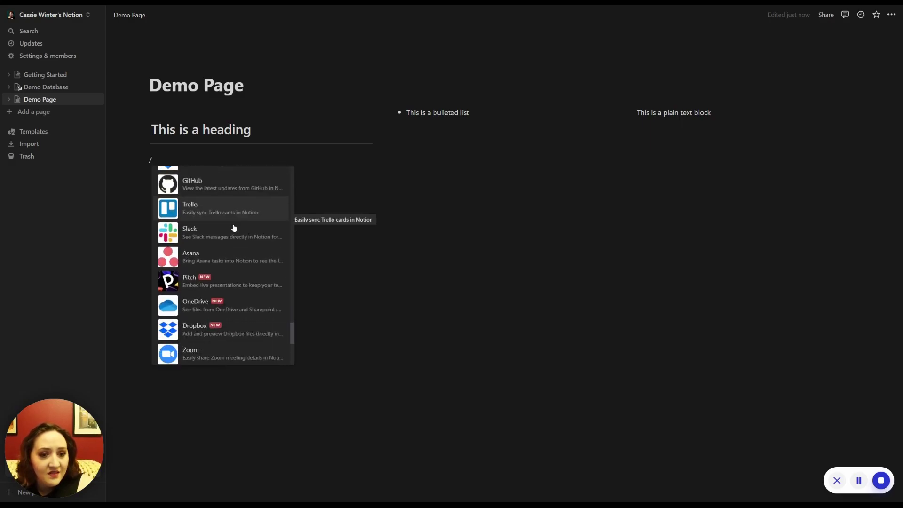
scroll(235, 229, down, 7)
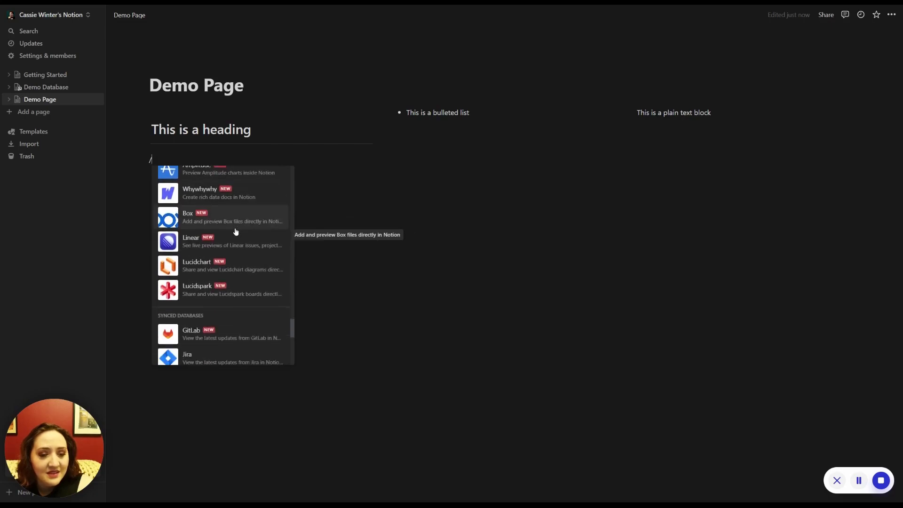
scroll(241, 230, down, 7)
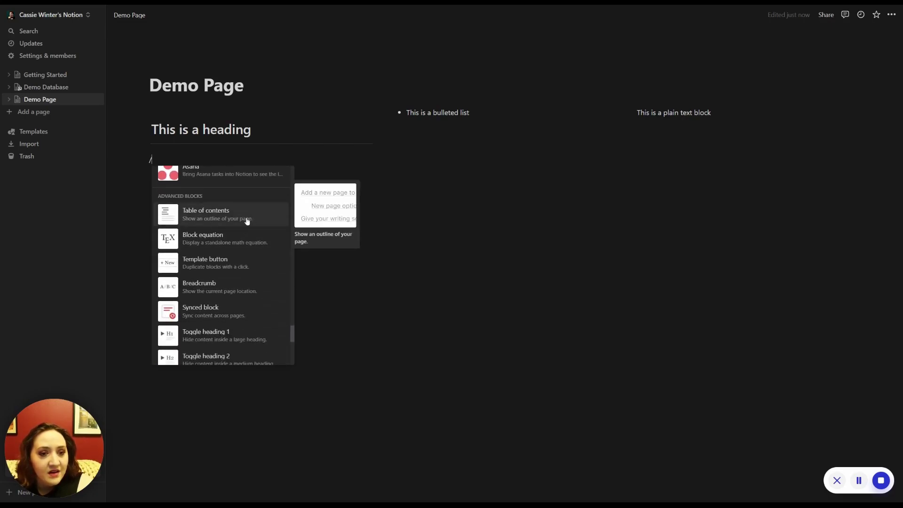
scroll(252, 246, down, 1)
scroll(252, 248, down, 10)
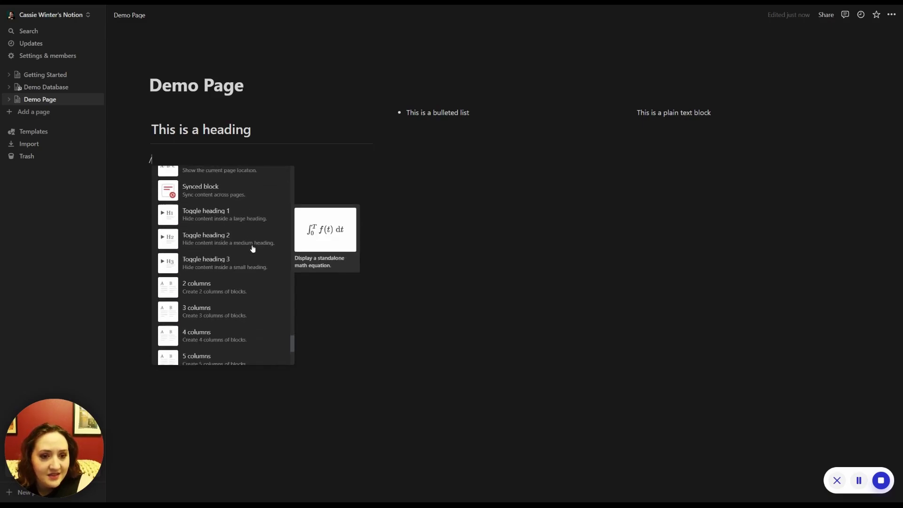
scroll(248, 252, down, 3)
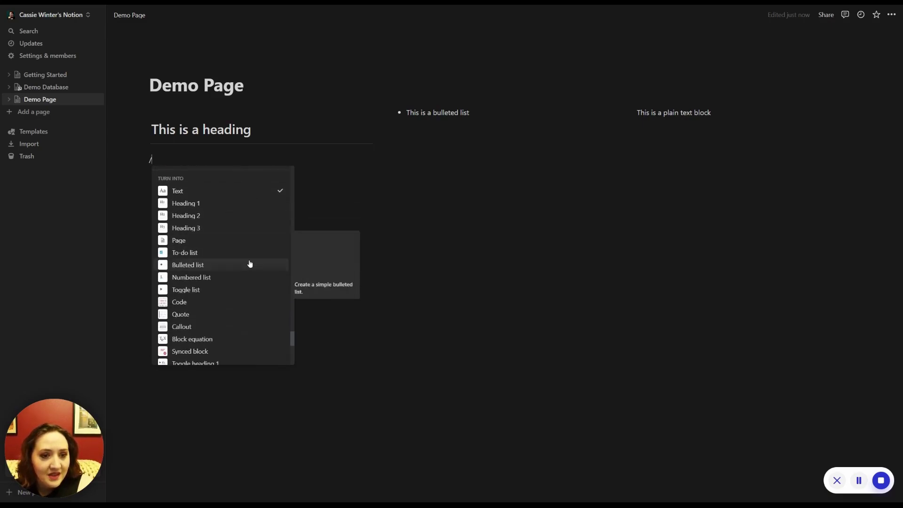
Step: Review the basic block types once more, dismiss the block list and remove the leftover slash and extra line below the columns
drag(292, 341, 294, 173)
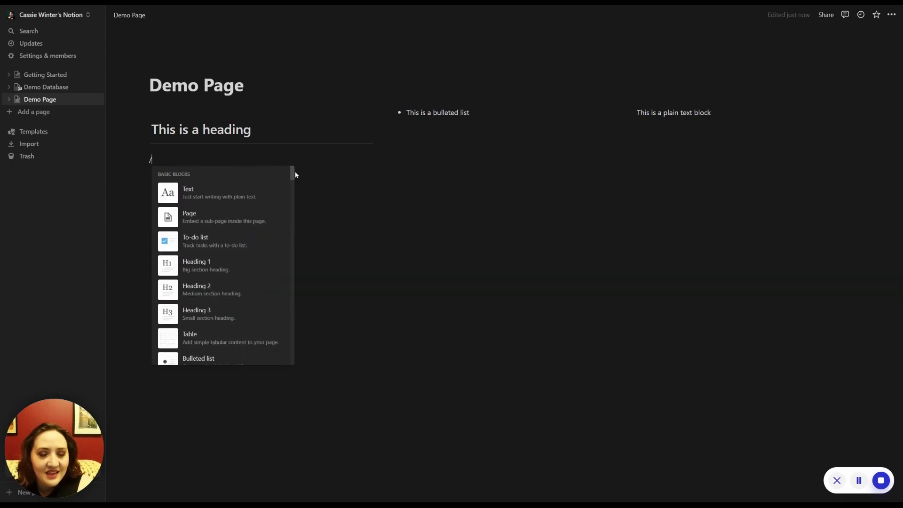
scroll(244, 203, down, 1)
scroll(240, 217, down, 2)
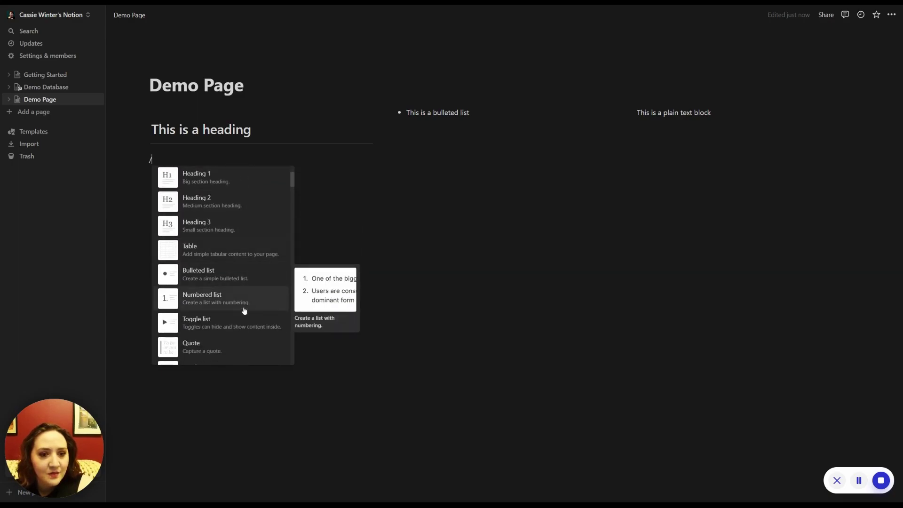
scroll(239, 298, down, 3)
key(Escape)
key(Return)
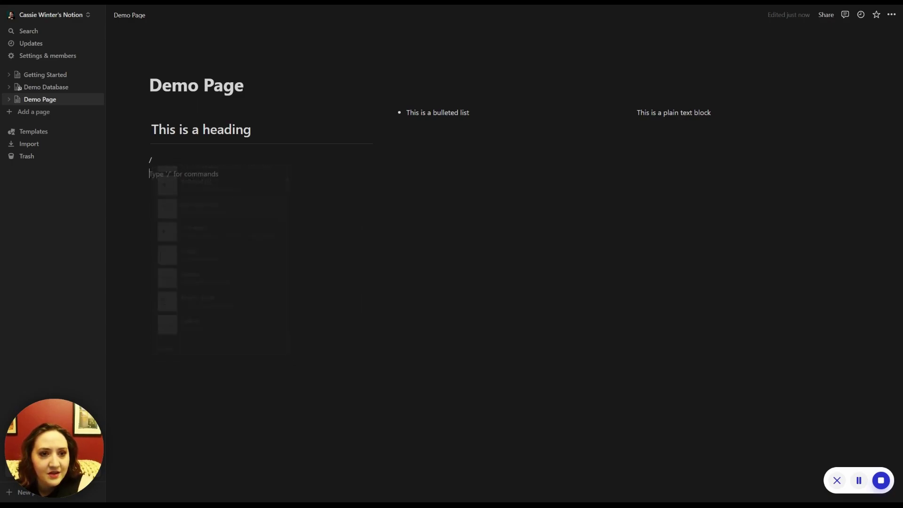
key(BackSpace)
key(BackSpace)
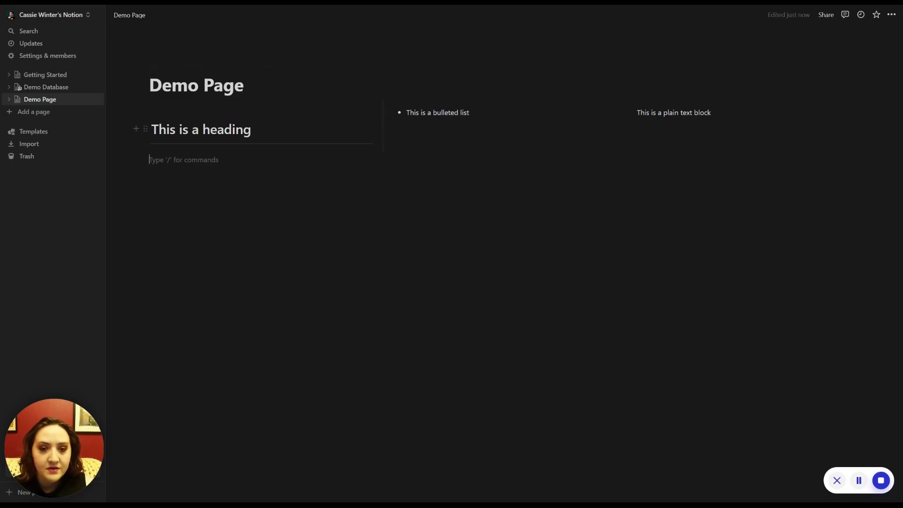
Step: Narrow the heading's column on Demo Page, giving the bulleted list's column more width
drag(382, 125, 332, 125)
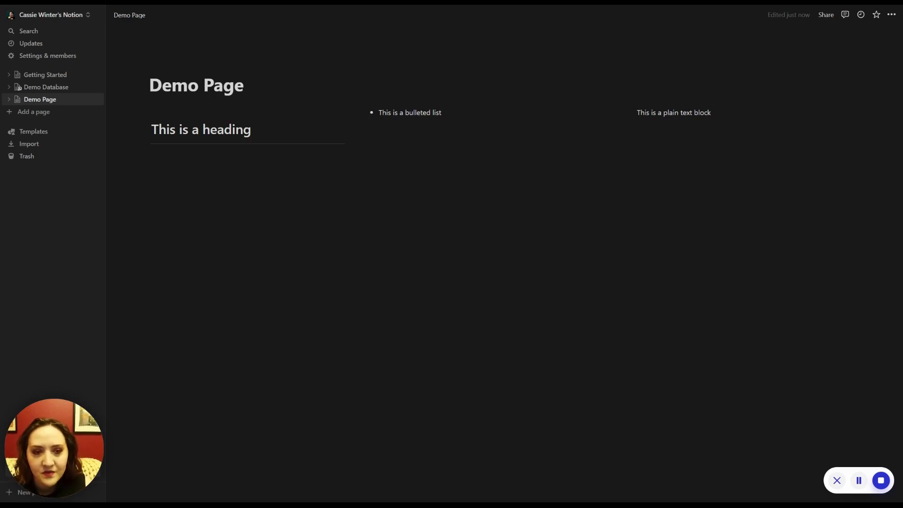
Step: Open Demo Database and create a new database as the data source for its table
click(47, 88)
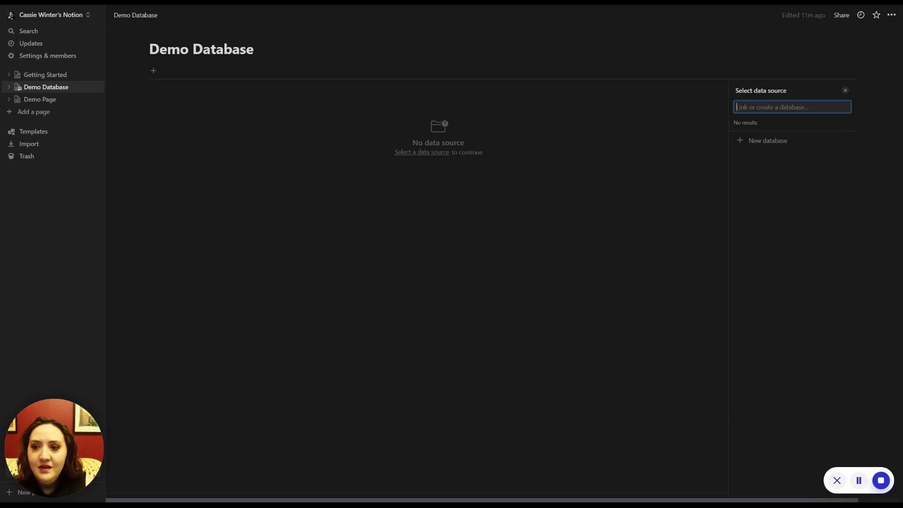
click(774, 147)
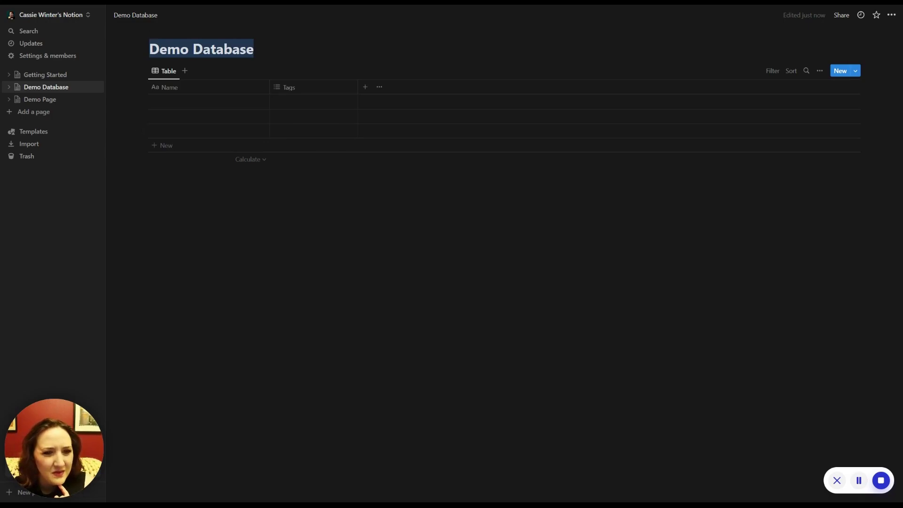
click(247, 49)
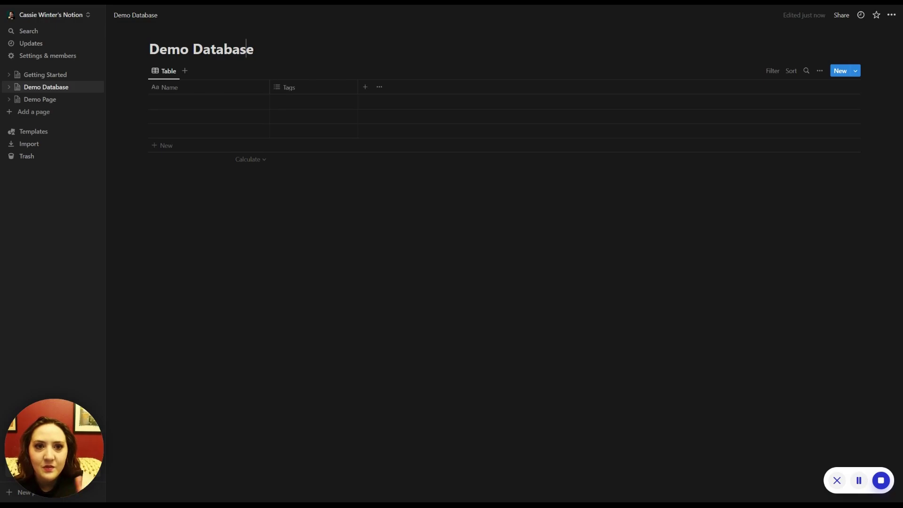
Step: Add a page titled Second Demo Database as a table backed by a new database
click(38, 113)
text(Se)
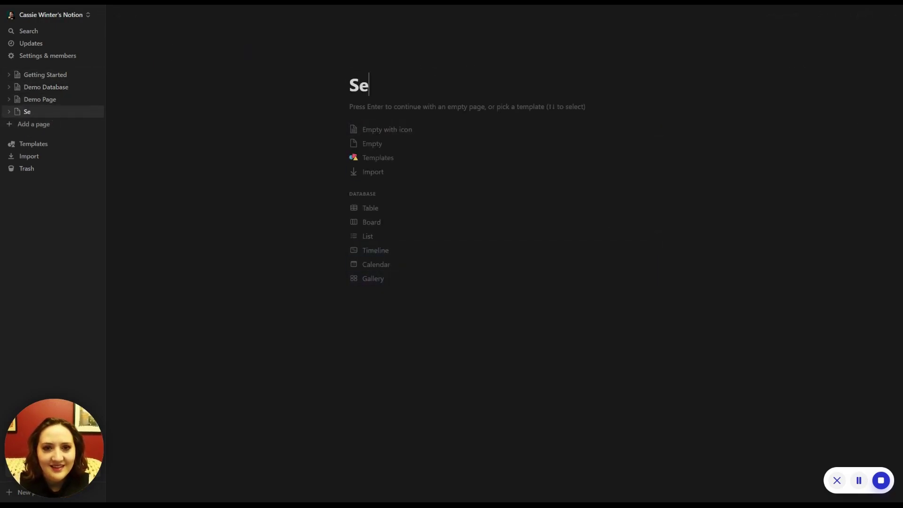
text(cond Demo Database)
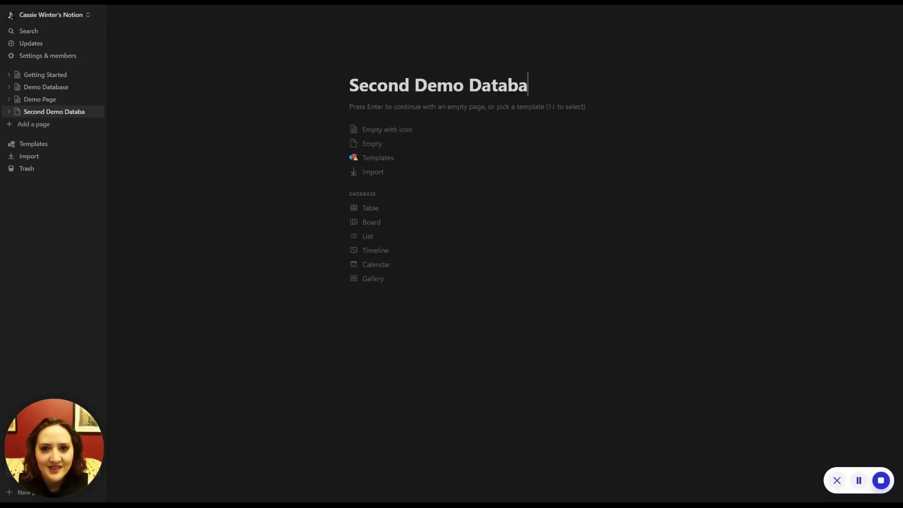
click(380, 209)
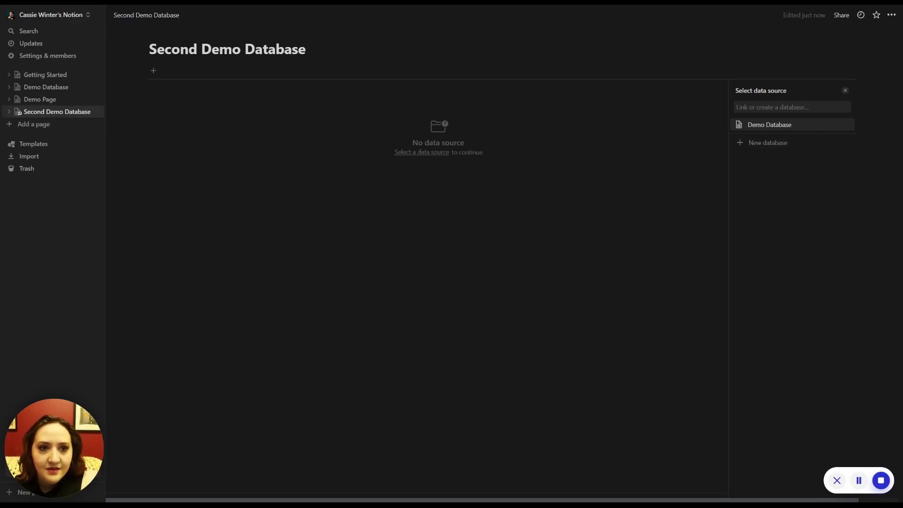
click(763, 147)
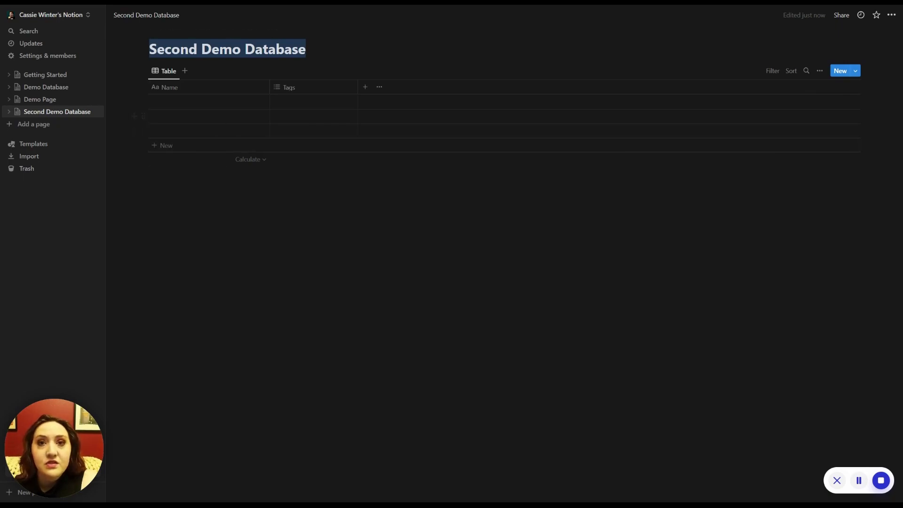
key(Escape)
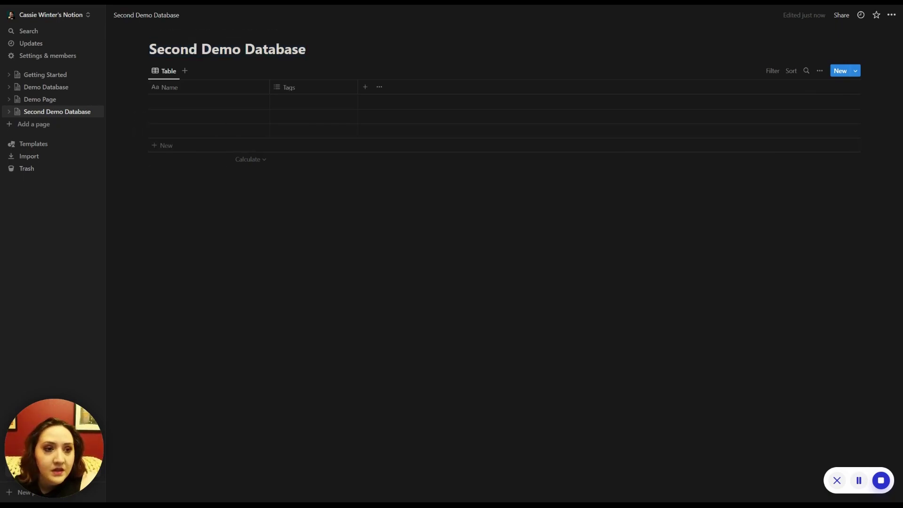
Step: Open Demo Database again
click(52, 92)
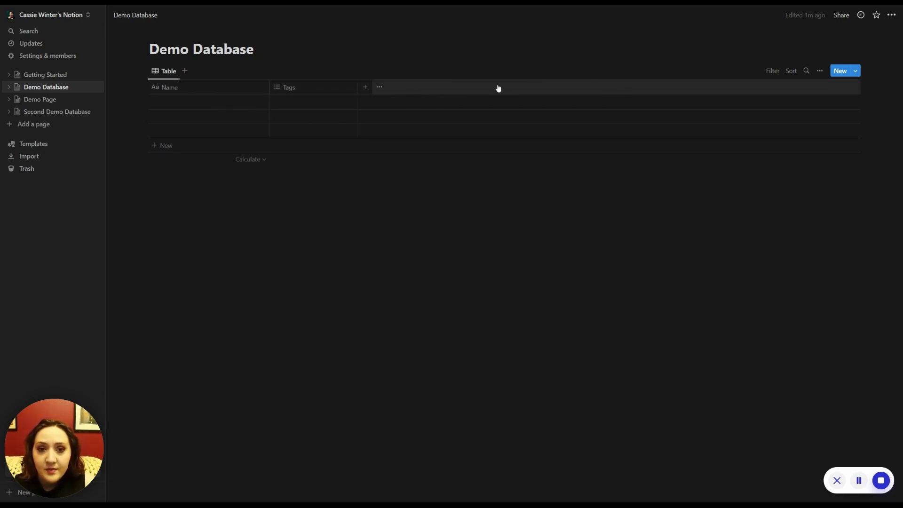
Step: Look through the property types for Demo Database, add an Email property and undo it
click(365, 89)
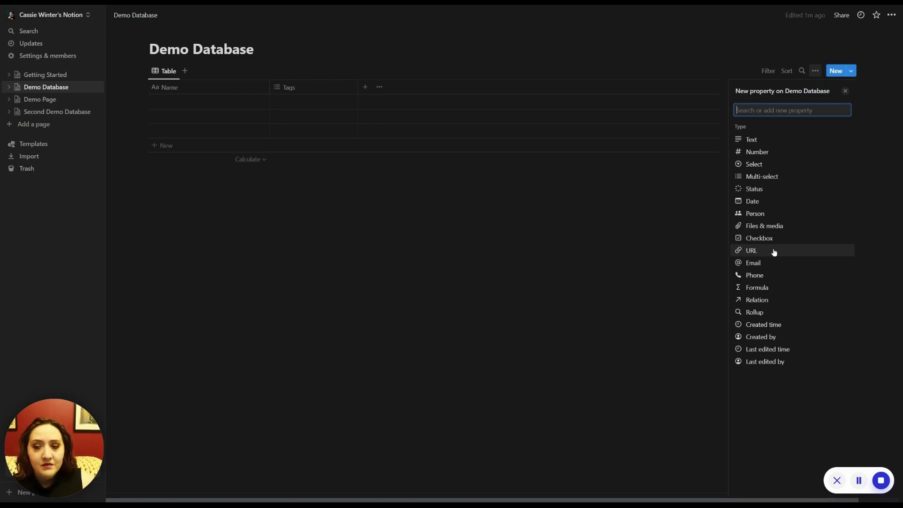
click(782, 262)
key(ctrl+z)
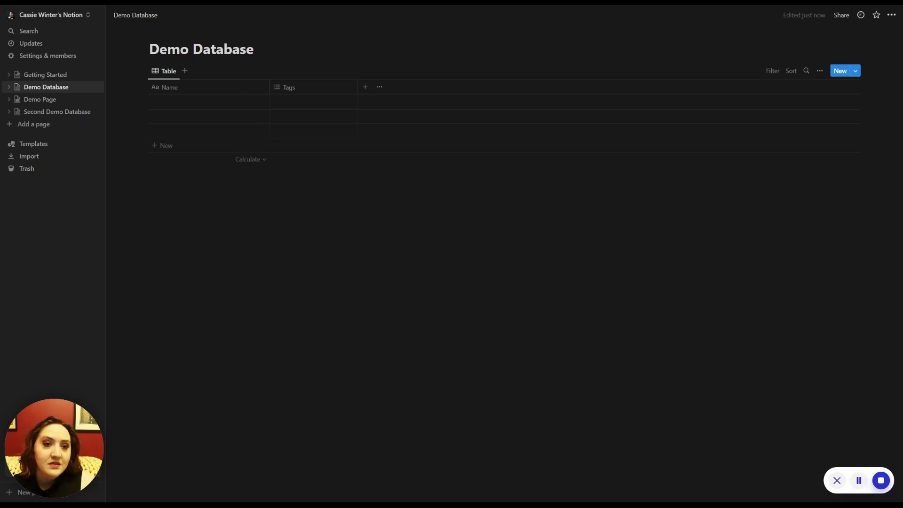
Step: Add a Board view named Board to Demo Database
click(185, 71)
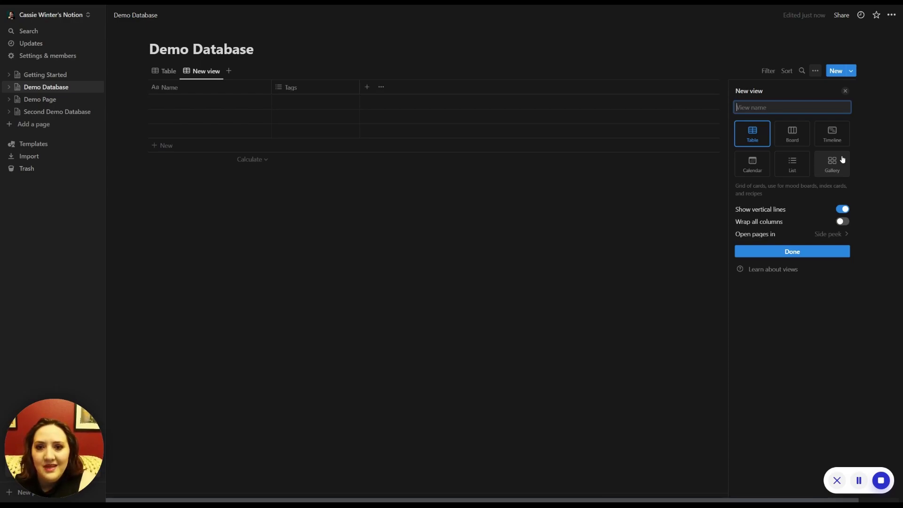
click(796, 139)
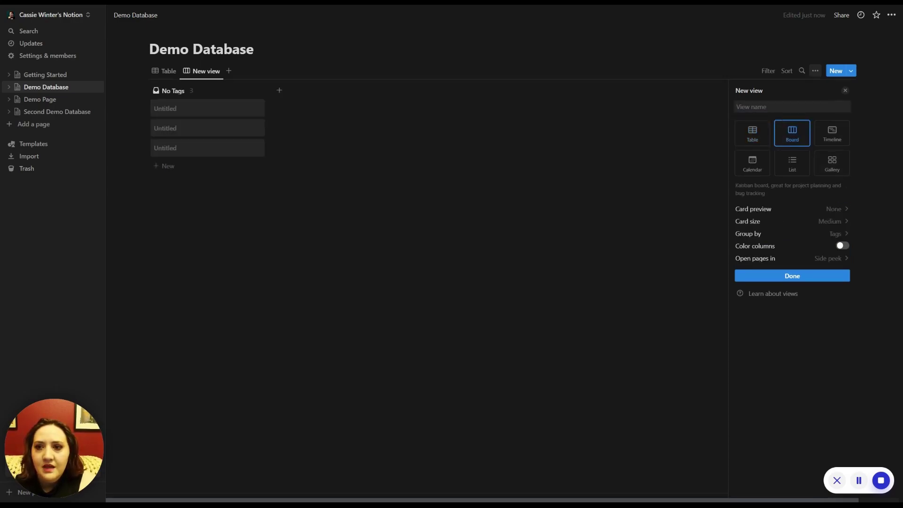
text(Board)
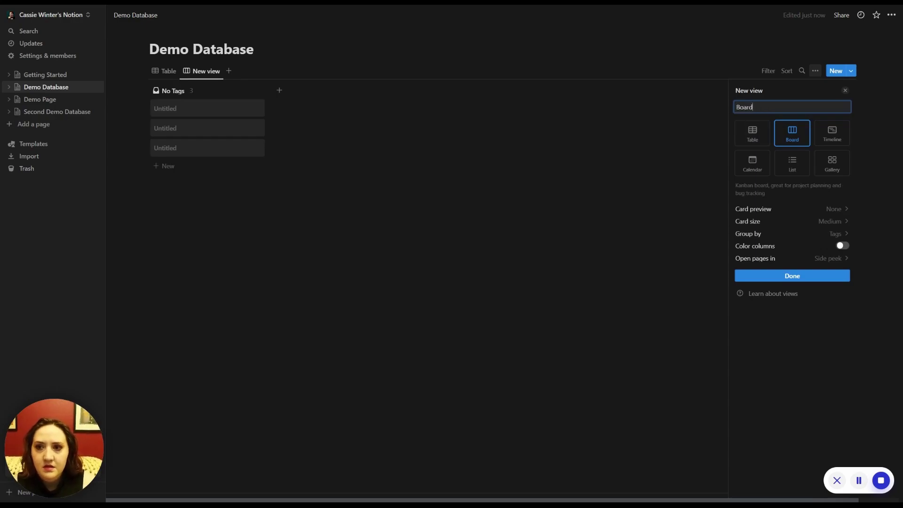
key(Return)
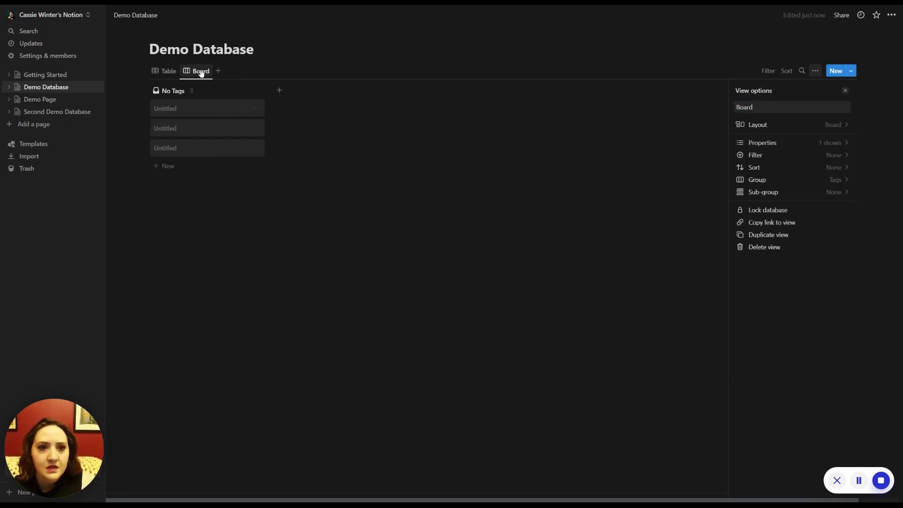
Step: Add another view to Demo Database with the Timeline layout and name it Timeline
double_click(164, 73)
click(218, 72)
click(217, 72)
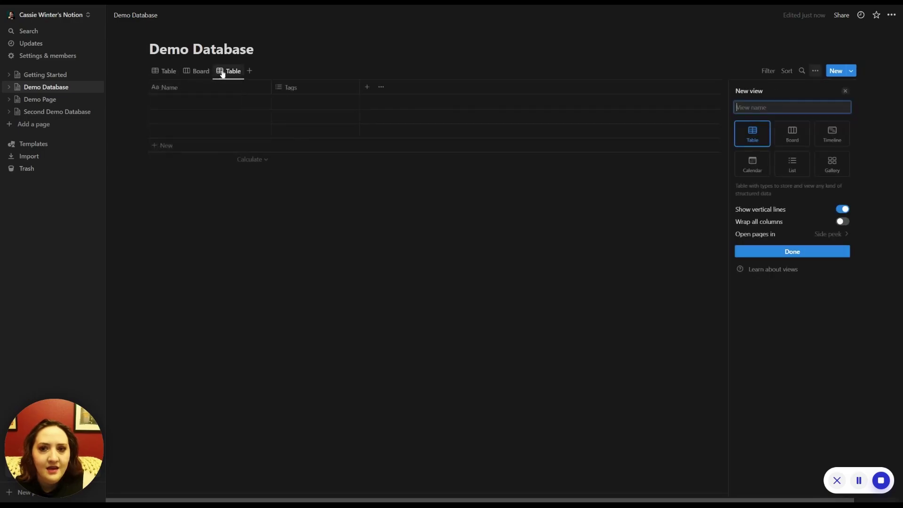
click(841, 135)
text(Timeline)
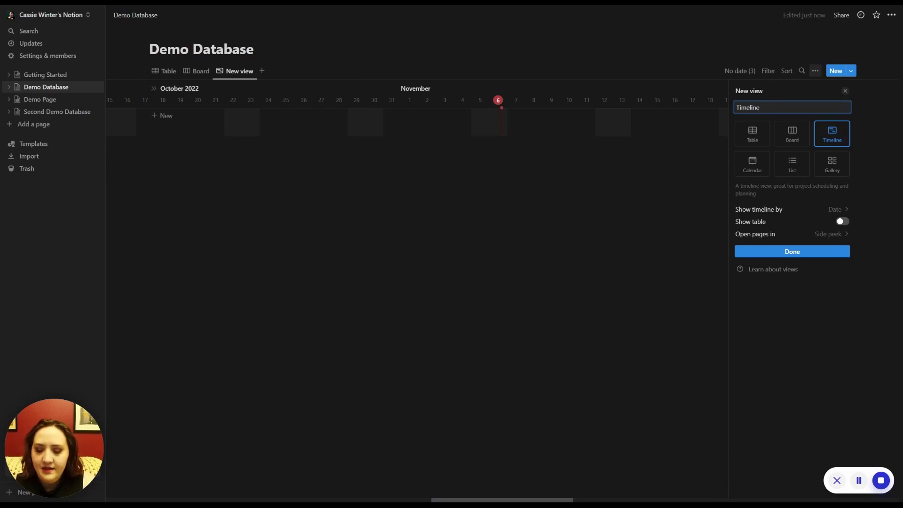
key(Return)
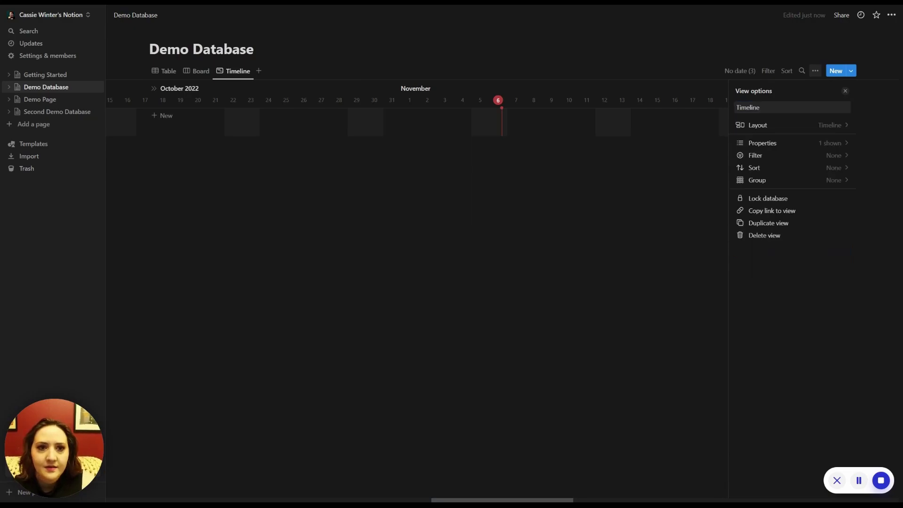
Step: Add a view with the Calendar layout to Demo Database and name it Calendar
click(259, 70)
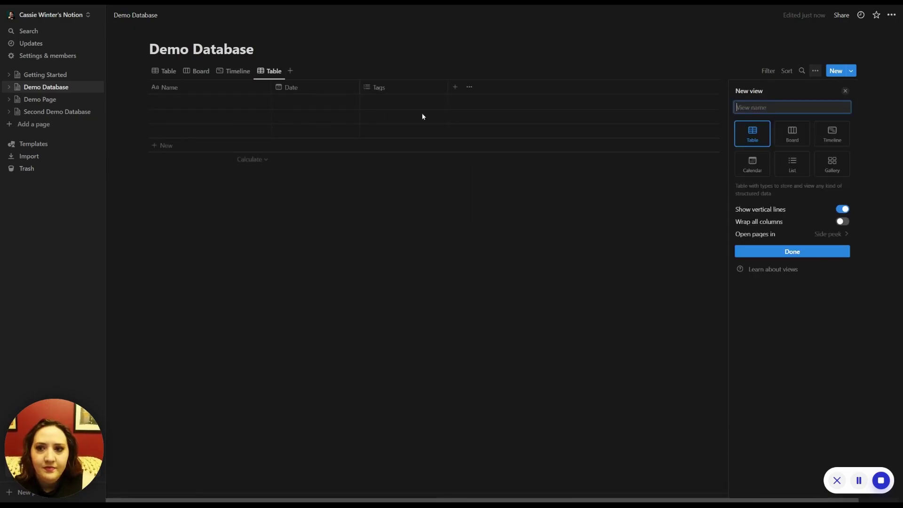
click(750, 172)
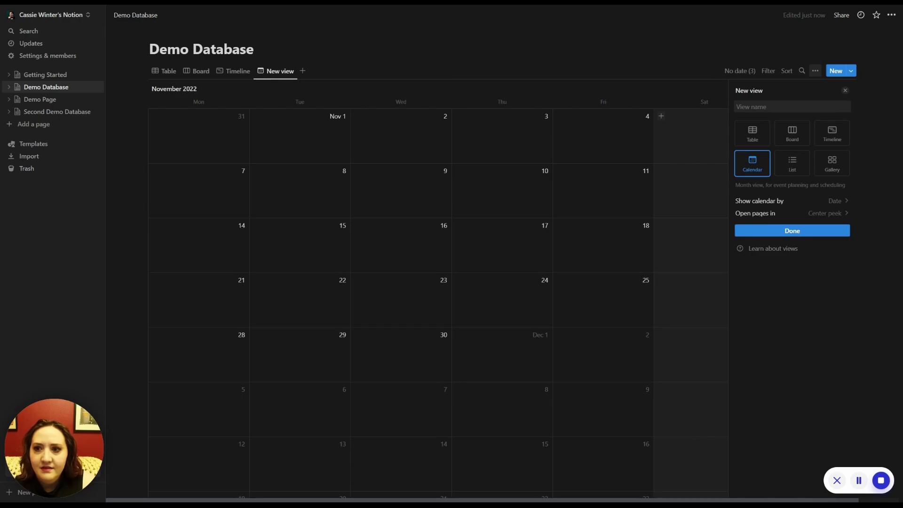
text(Calendar)
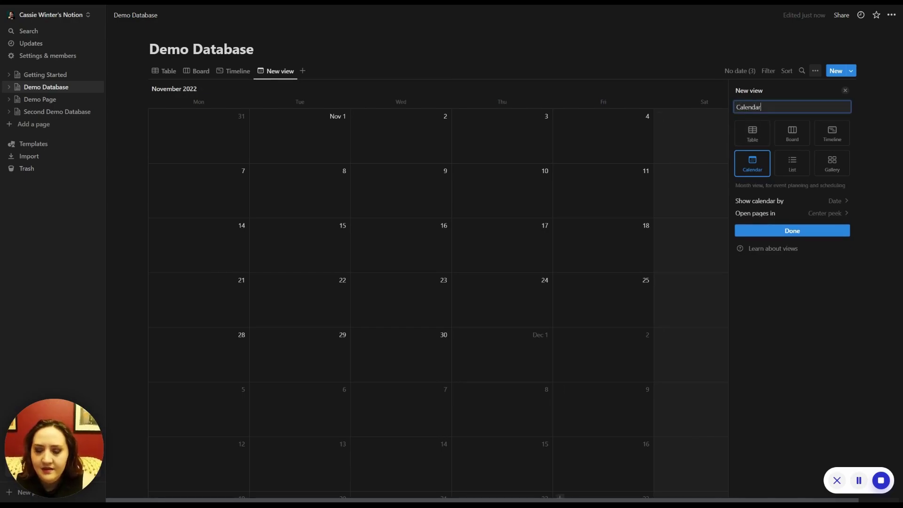
key(Return)
Step: Add a view named List with the List layout to Demo Database
click(302, 71)
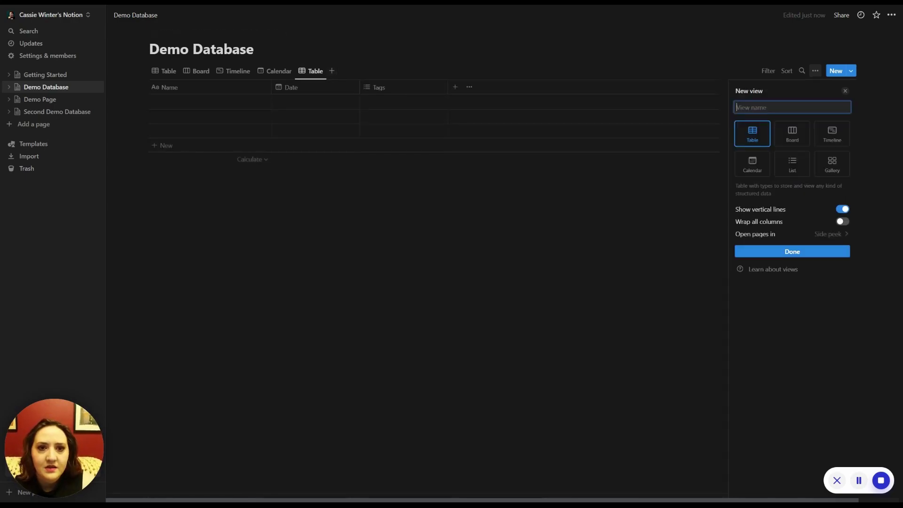
text(List)
click(791, 163)
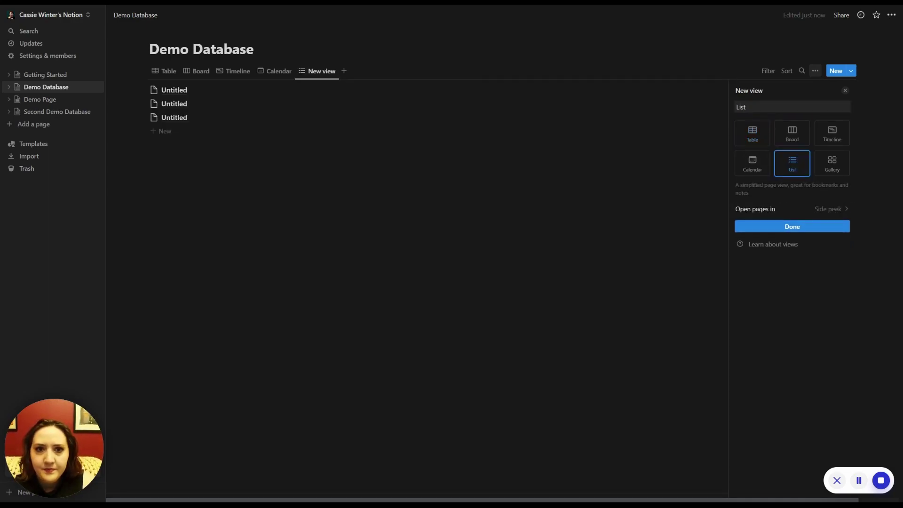
click(792, 224)
Step: Add a view named Gallery with the Gallery layout to Demo Database
click(326, 71)
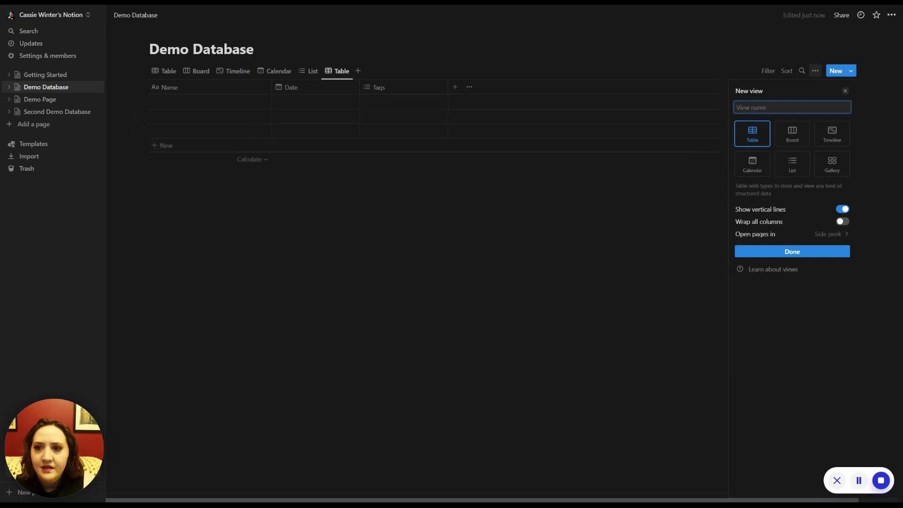
text(Gallery)
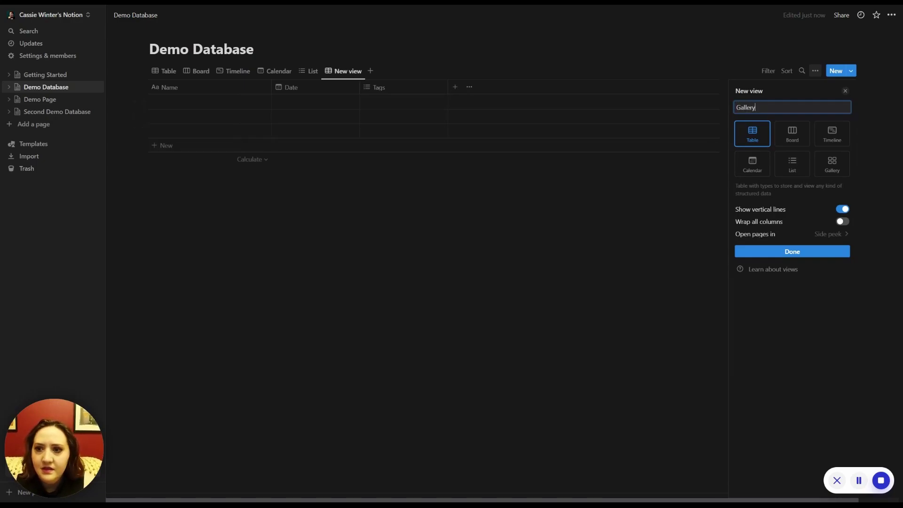
click(832, 164)
click(792, 264)
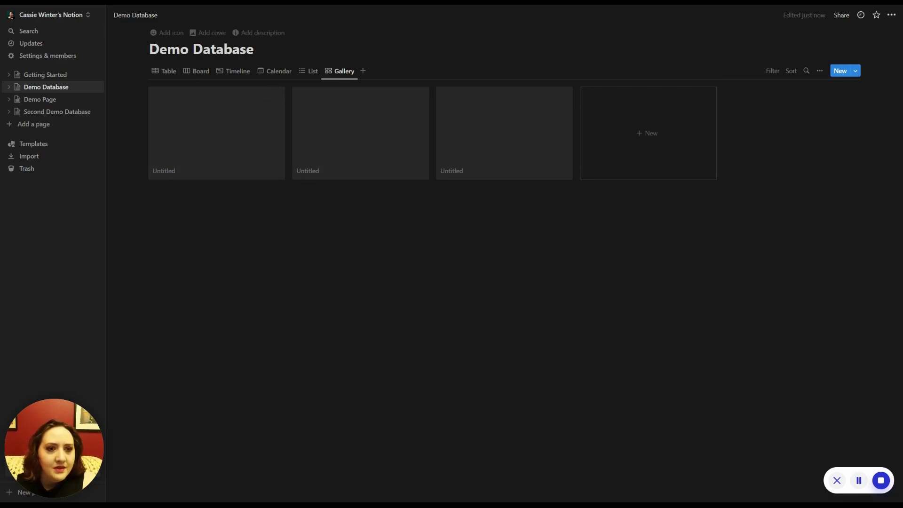
Step: Look through the Table, Board, Timeline, Calendar, List and Gallery views of Demo Database in order
click(169, 73)
click(202, 73)
click(238, 72)
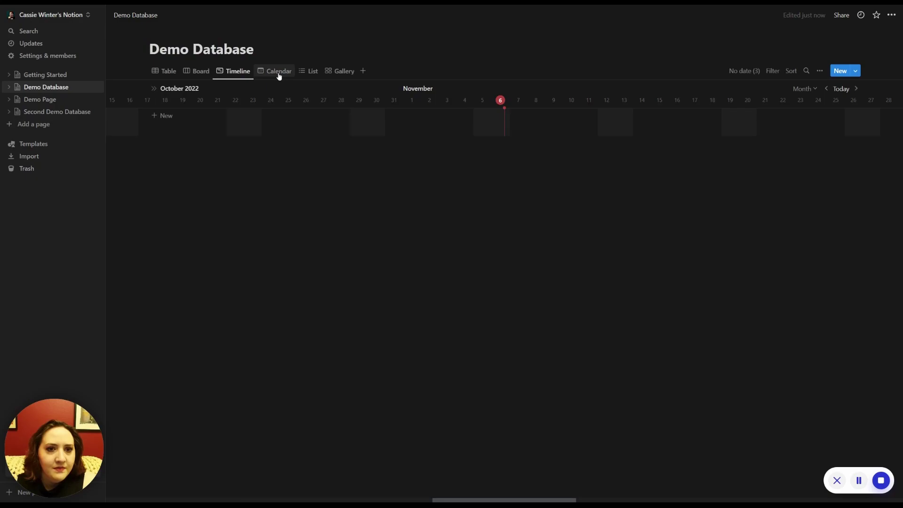
click(278, 71)
click(310, 72)
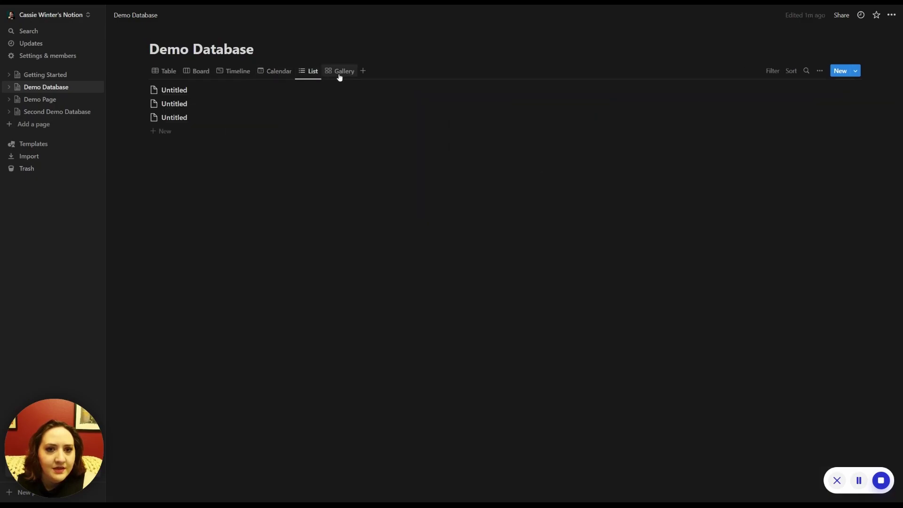
click(345, 77)
Step: Name the first row Demo Entry in the Table view of Demo Database
click(167, 73)
click(208, 101)
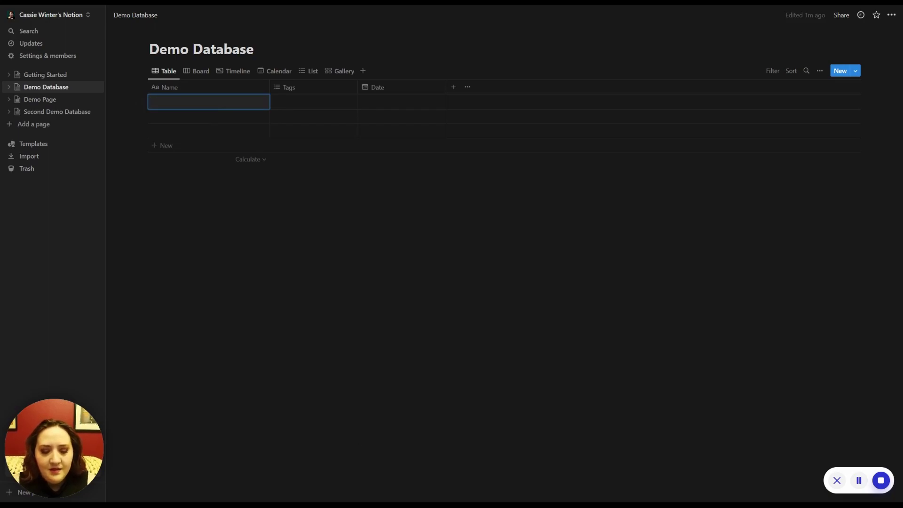
text(Demo Entry)
key(Return)
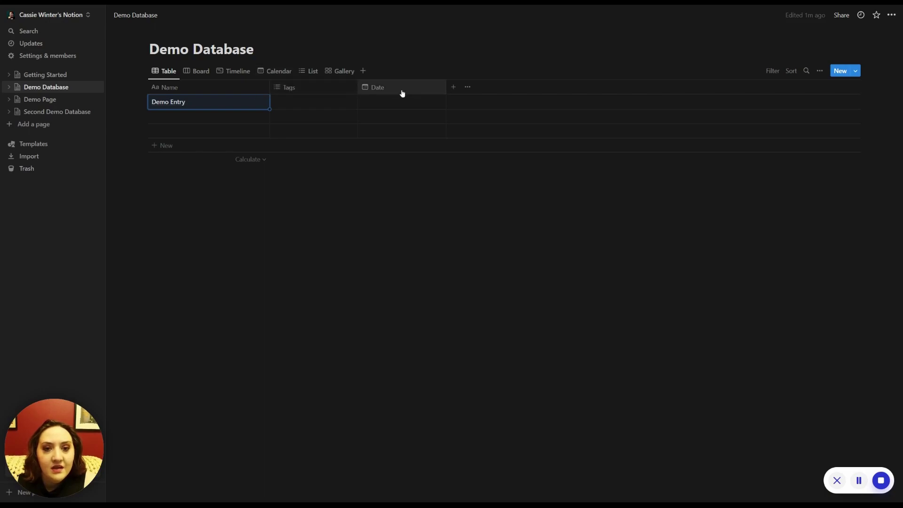
Step: Set the Date property of Demo Entry to November 6, 2022
drag(402, 93, 427, 93)
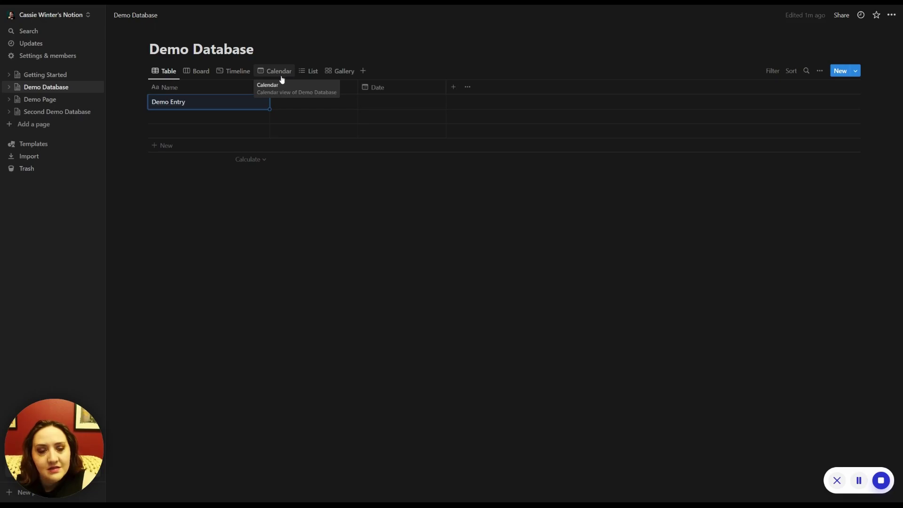
click(396, 103)
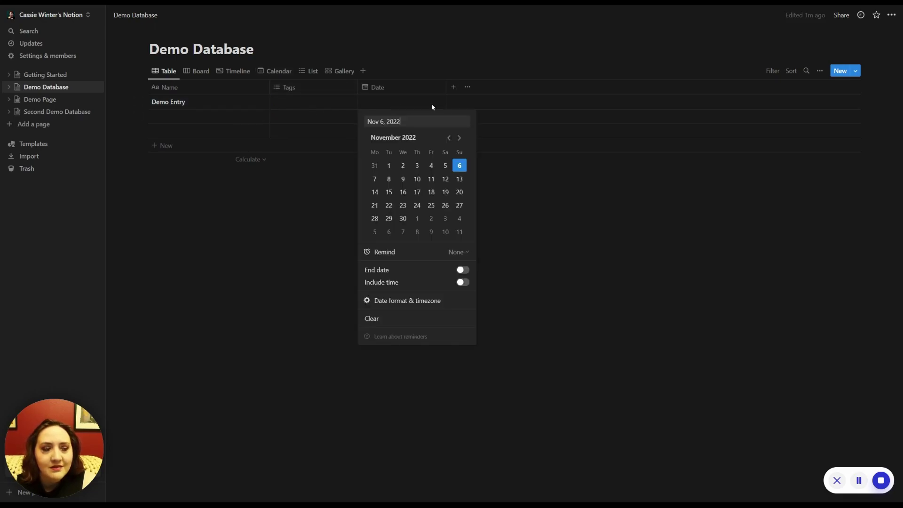
click(460, 165)
key(Escape)
key(Escape)
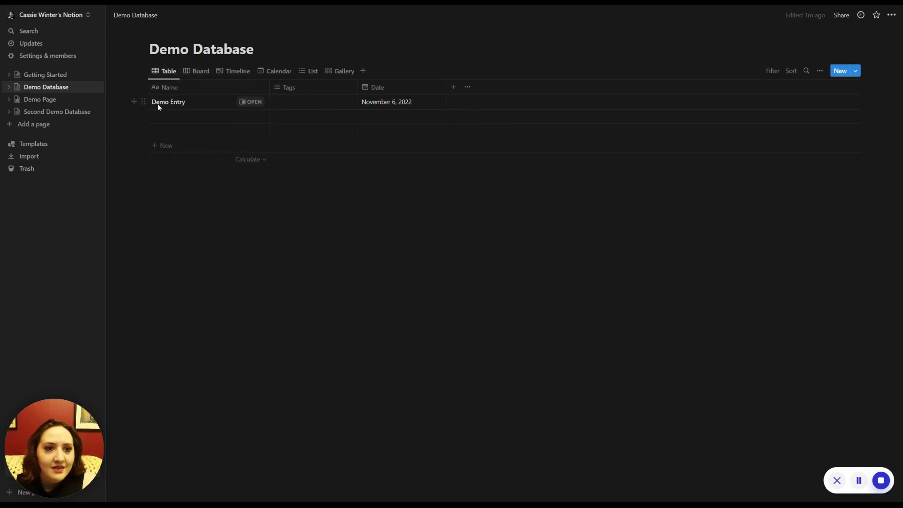
Step: Examine how Demo Entry is displayed in the Board, Timeline, Calendar, List and Gallery views, and return to the Table view
click(202, 74)
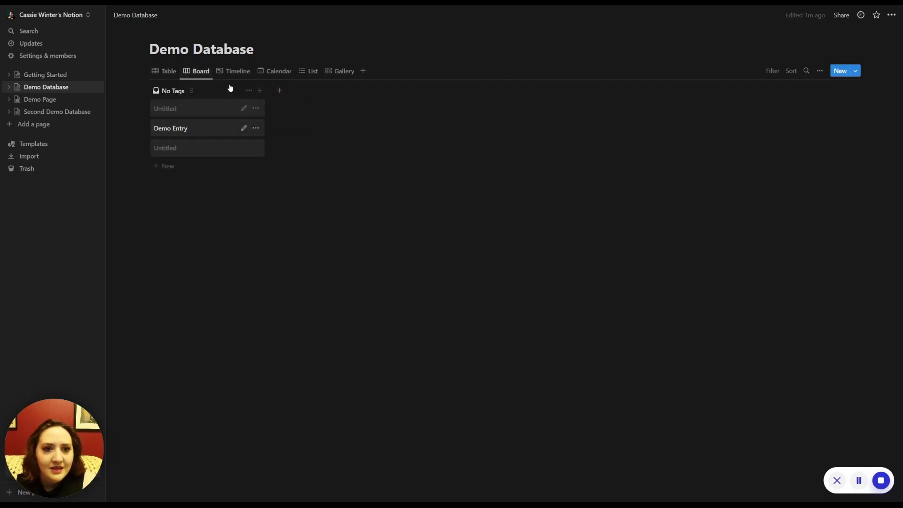
click(232, 75)
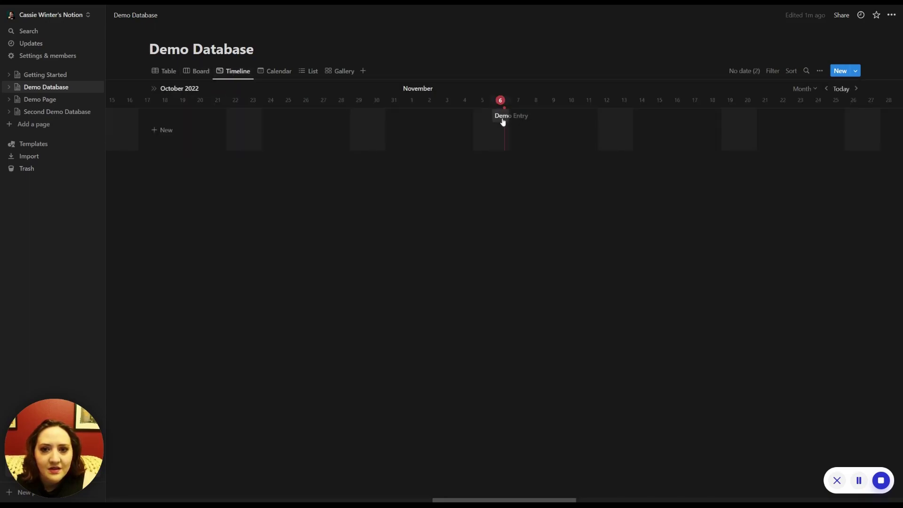
click(277, 73)
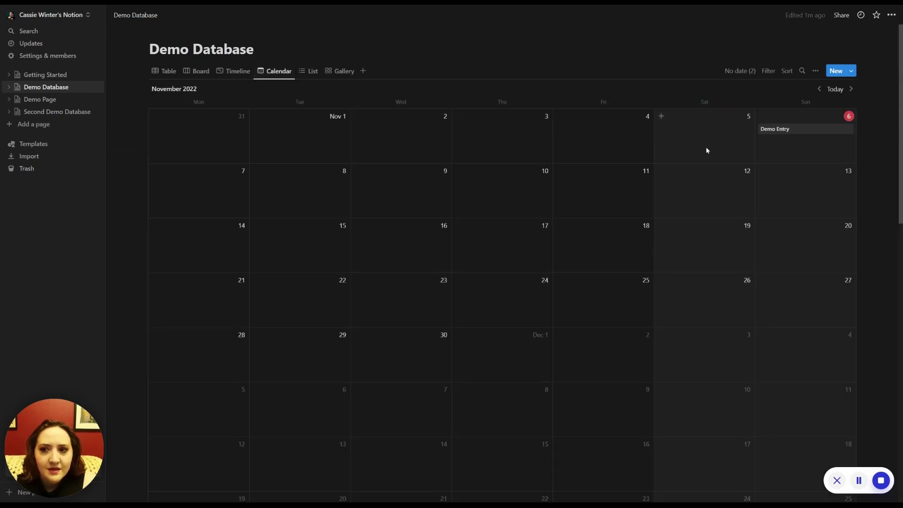
click(308, 73)
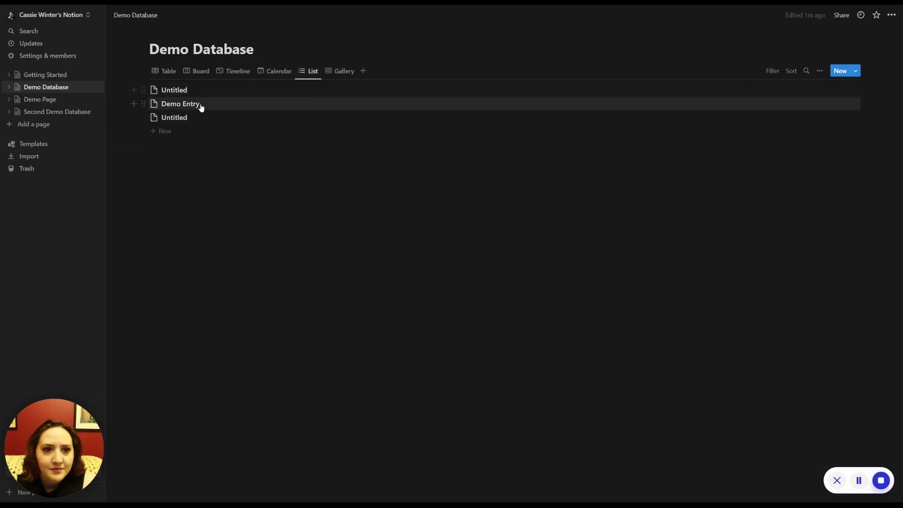
click(339, 71)
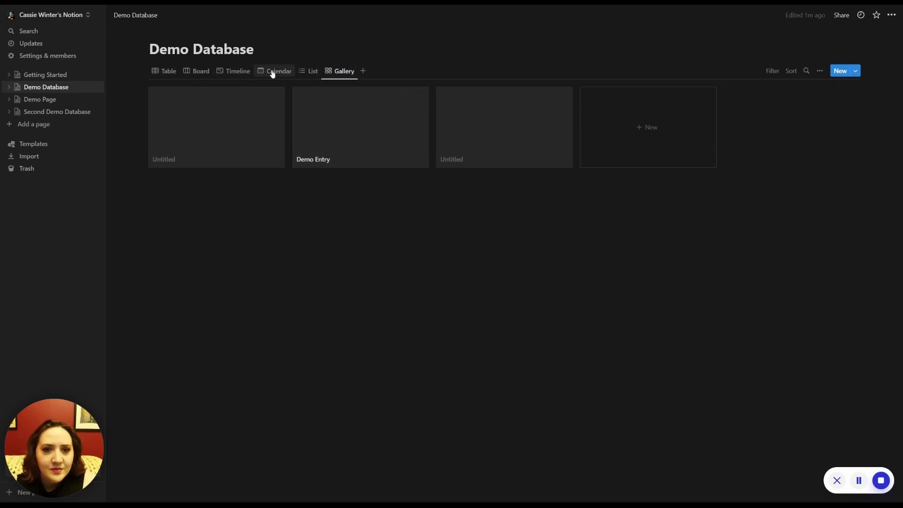
click(159, 73)
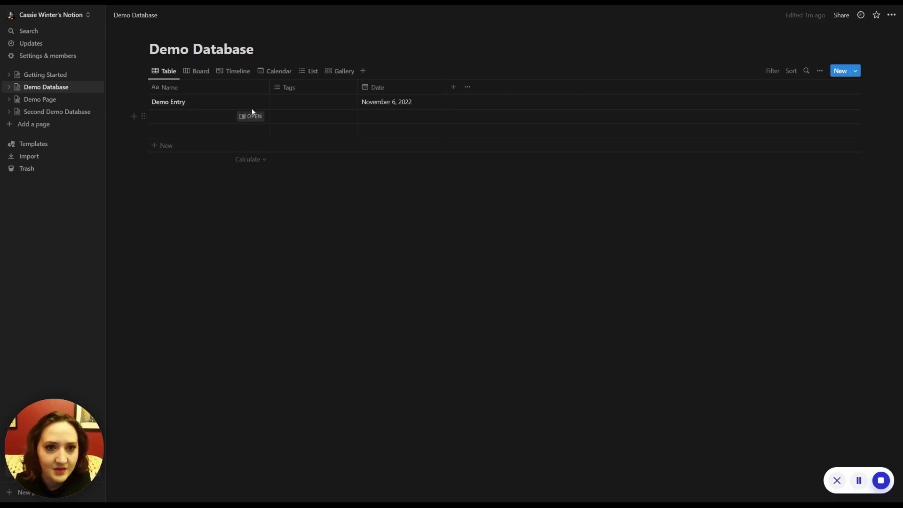
Step: Compare the Timeline, Board and Calendar views with the Table view, ending on the Table view
click(233, 72)
click(198, 71)
click(167, 72)
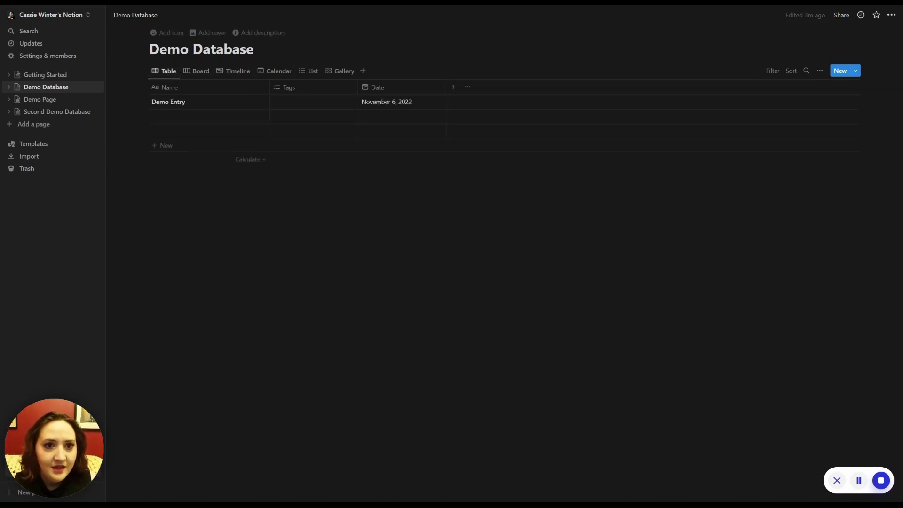
click(275, 71)
click(164, 71)
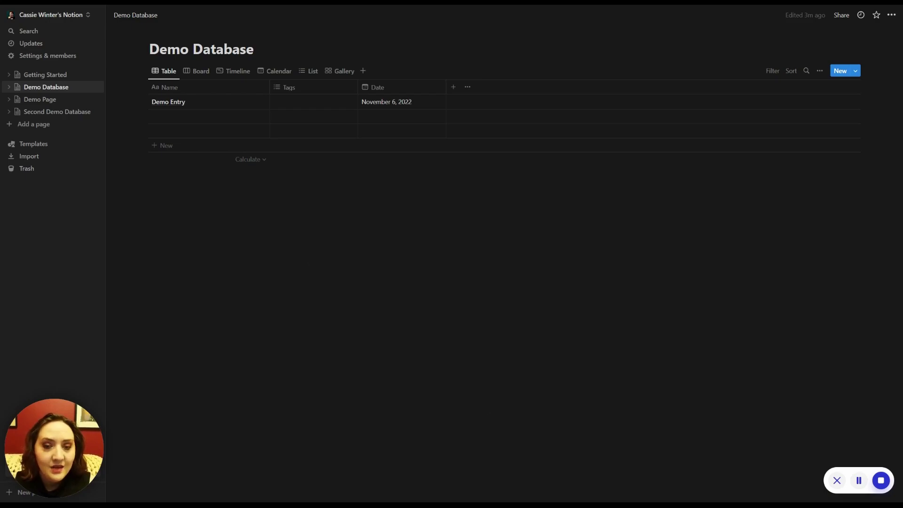
Step: Open Demo Page and look over its columns with the heading, the bulleted list and the plain text block
click(52, 104)
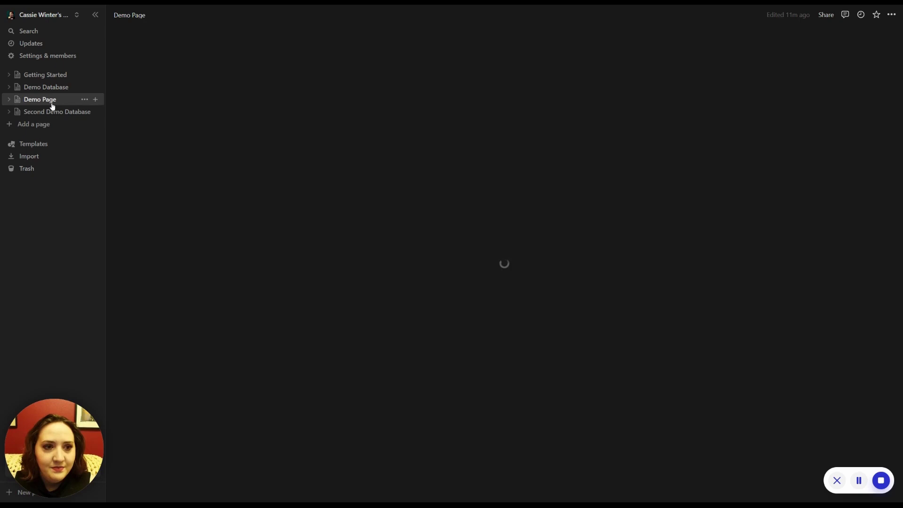
click(184, 159)
click(400, 127)
click(671, 127)
click(401, 127)
click(184, 160)
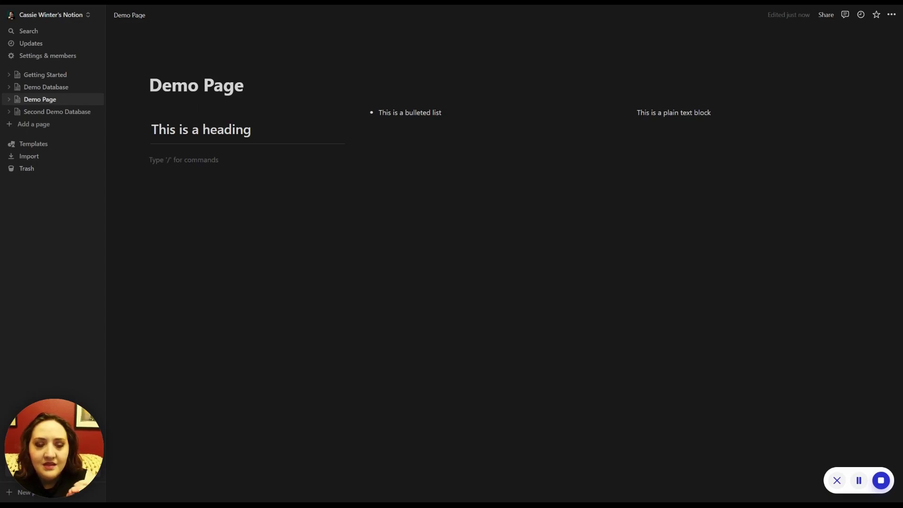
Step: Revisit Demo Database, and return to Demo Page with the cursor in the empty block below the heading
click(59, 88)
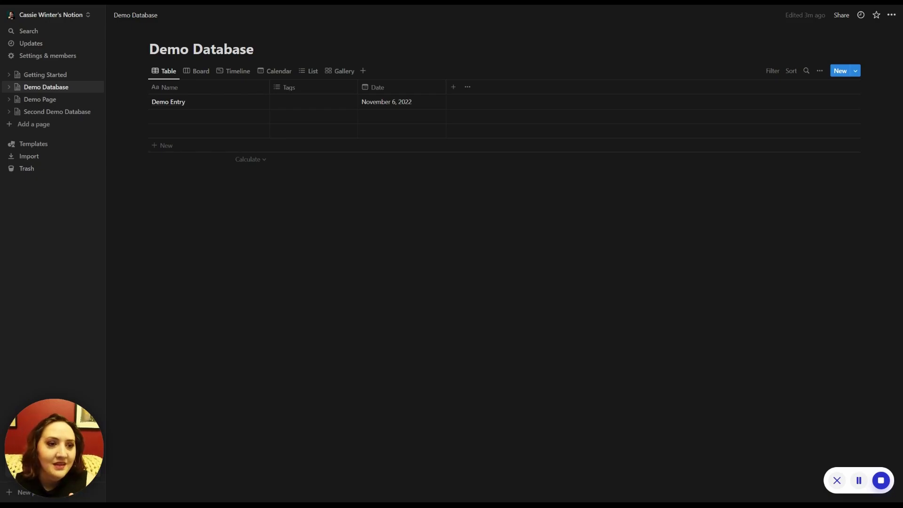
click(46, 102)
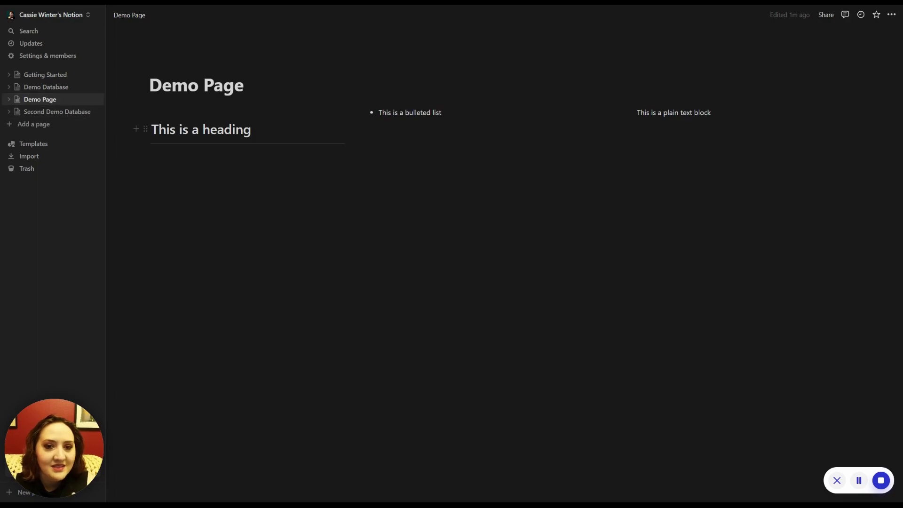
click(184, 160)
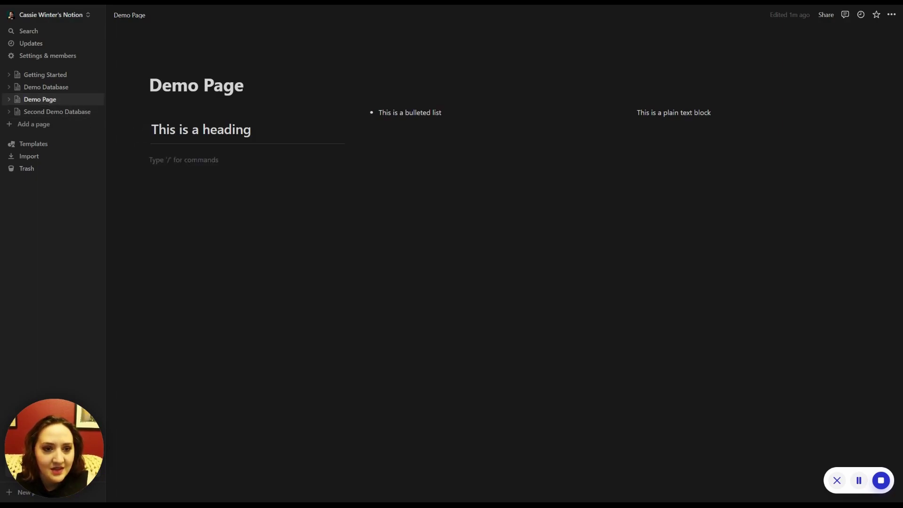
Step: Insert a linked database view below the heading on Demo Page, using Demo Database as its data source
text(/)
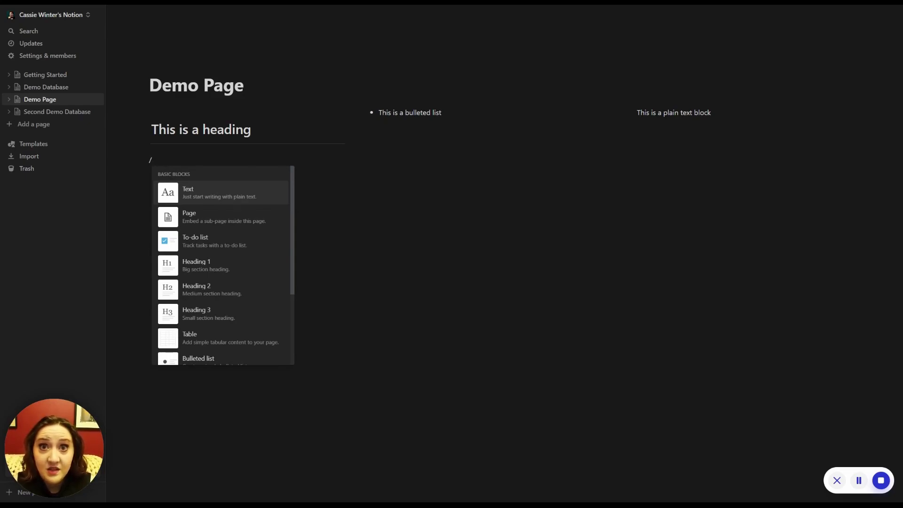
text(linke)
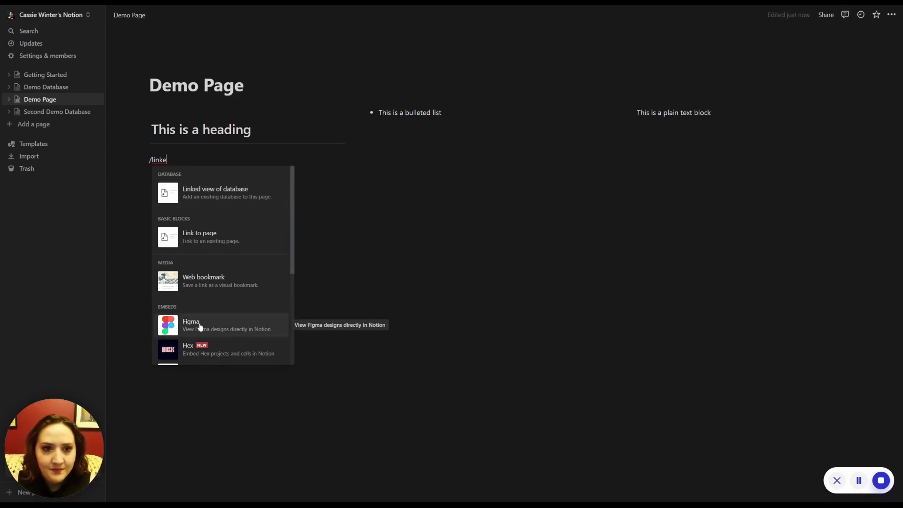
click(214, 184)
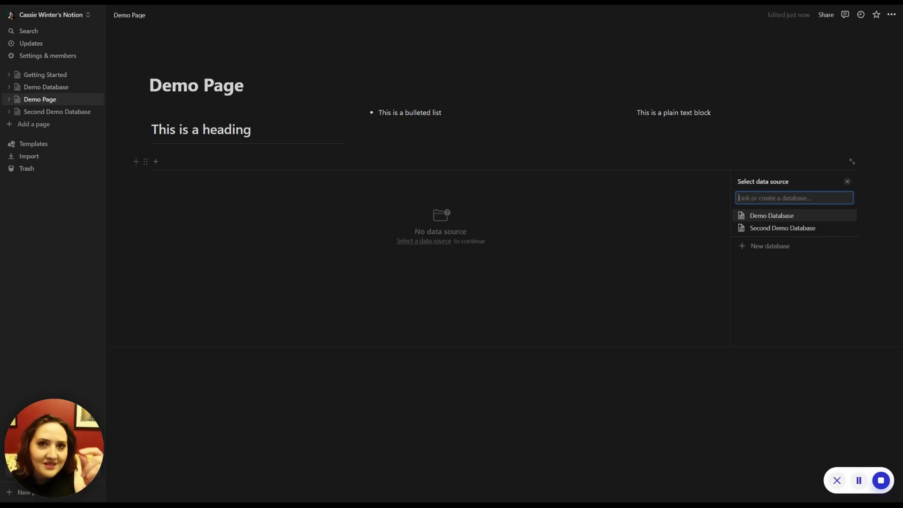
click(424, 376)
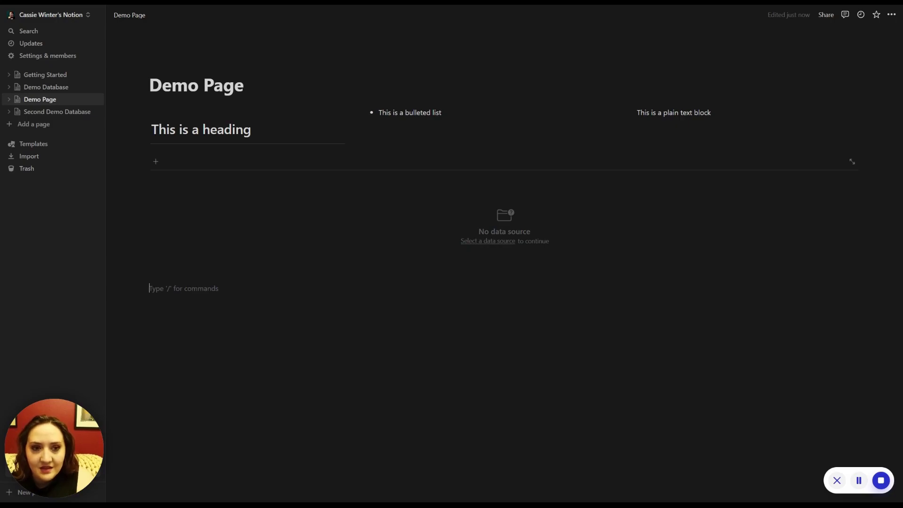
click(480, 241)
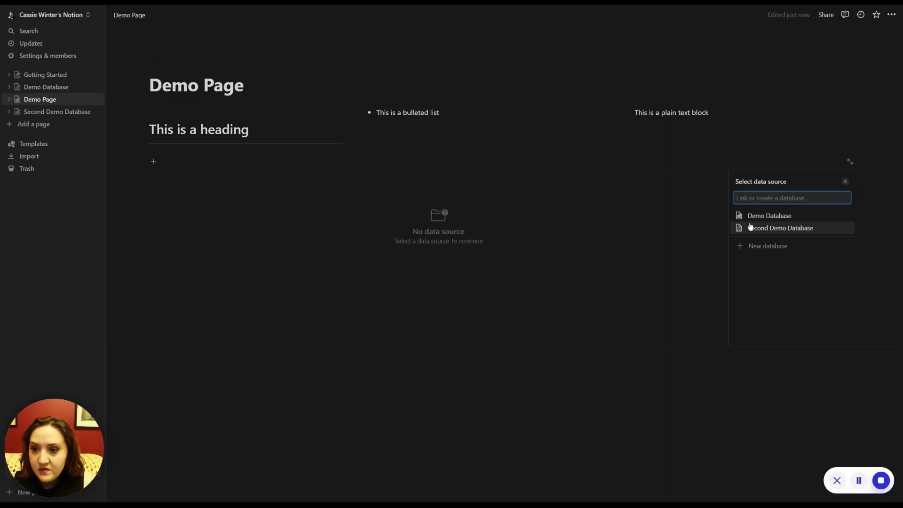
click(782, 217)
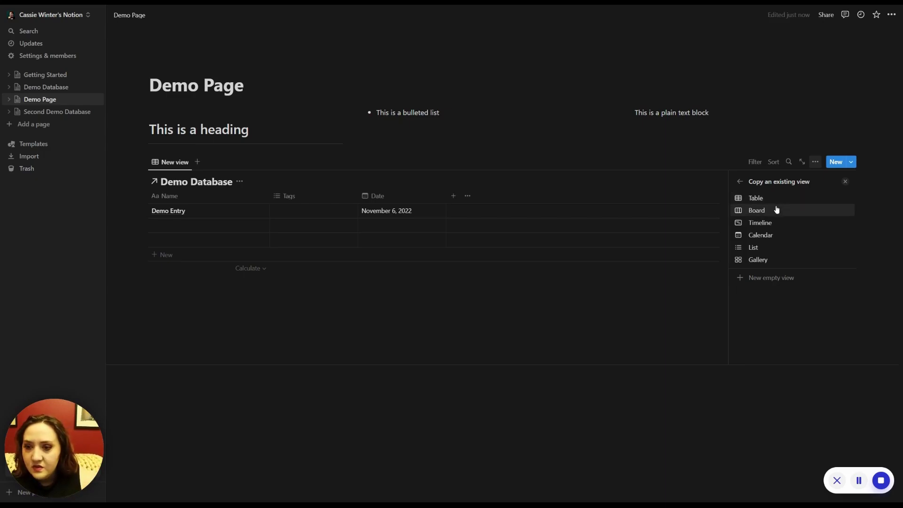
Step: Copy the existing Calendar view into the linked Demo Database block and close its view options
click(775, 238)
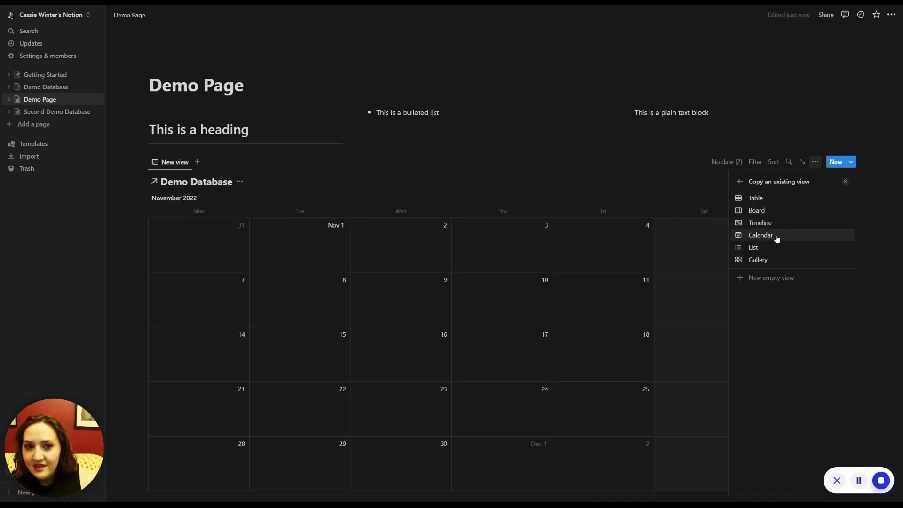
click(777, 239)
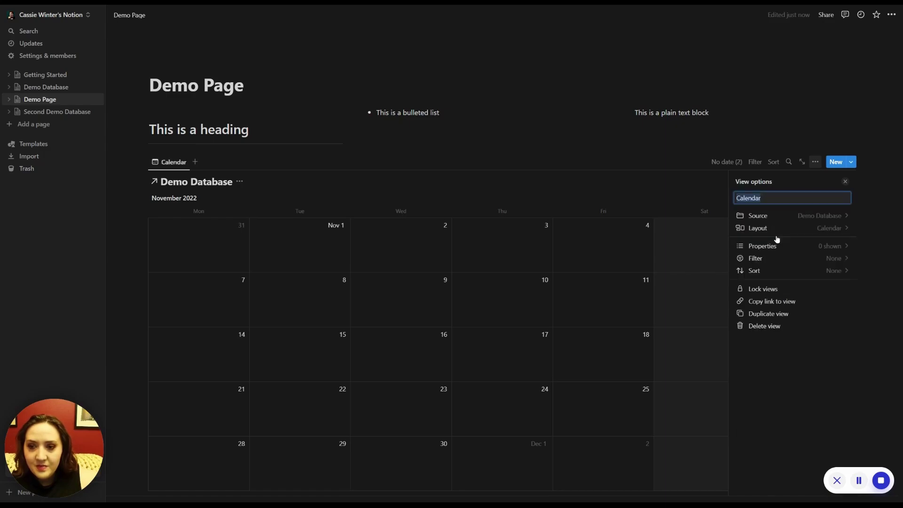
click(845, 182)
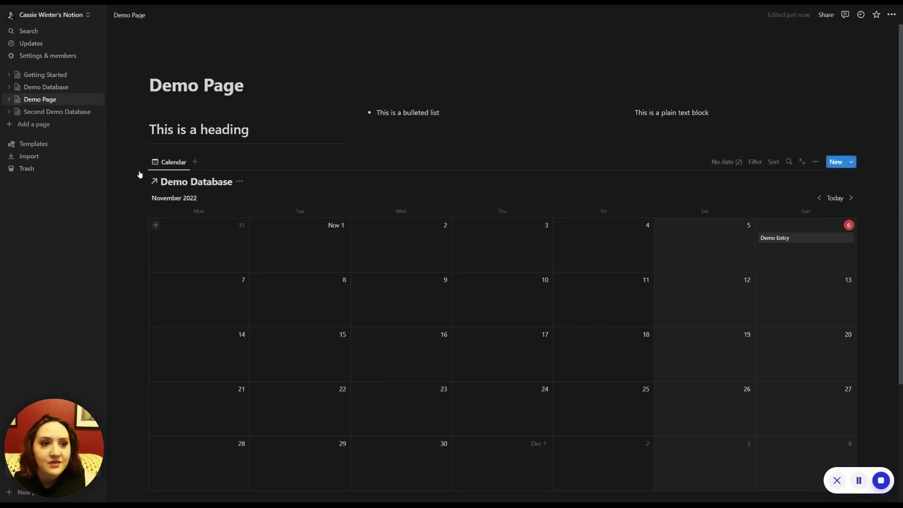
Step: Compare the linked calendar with the Calendar view in the original Demo Database, and return to Demo Page
click(54, 90)
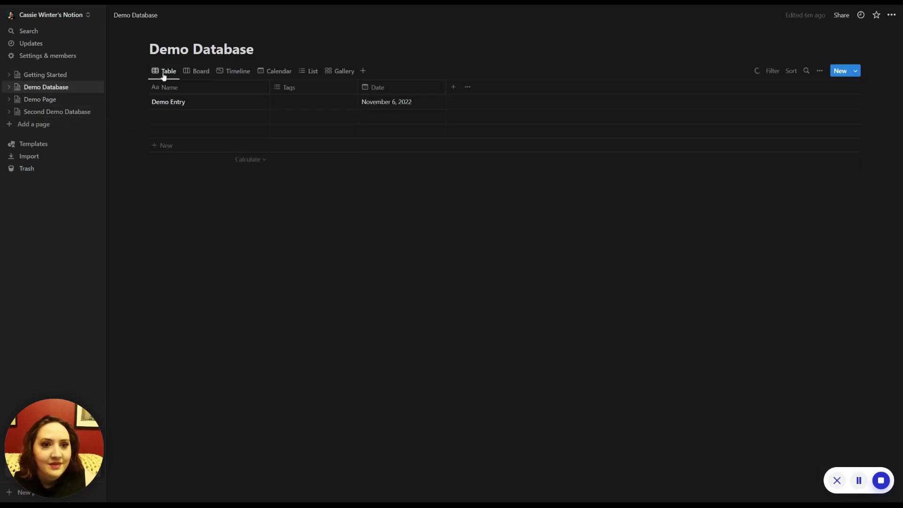
click(274, 71)
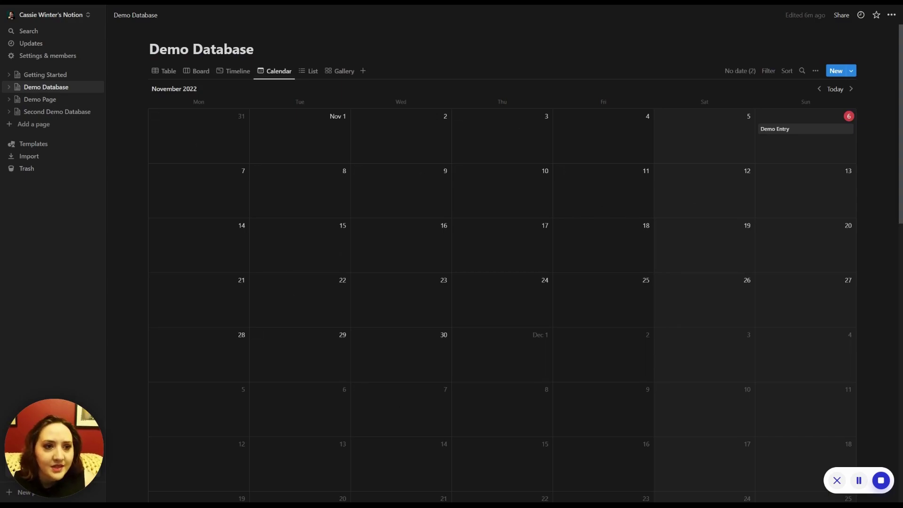
click(47, 99)
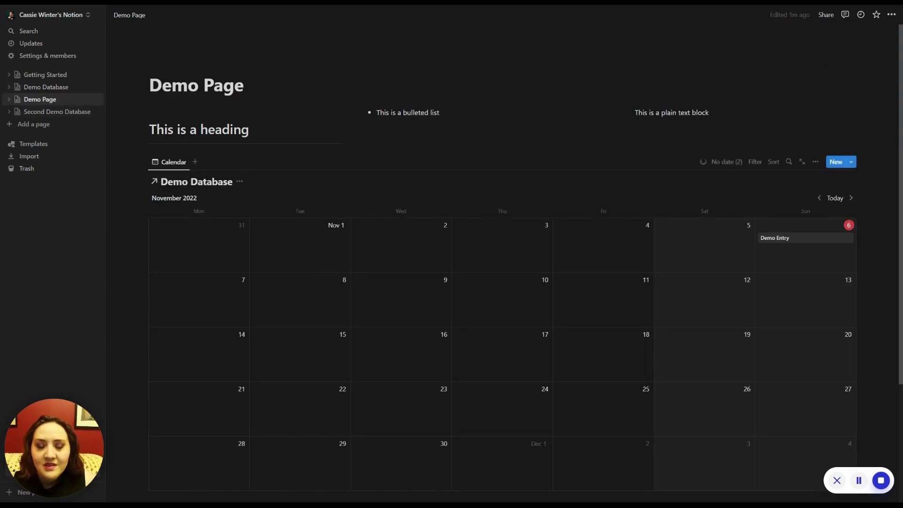
Step: Open Demo Entry from the linked calendar on Demo Page, give it a new tag "Bark", and close the entry
click(775, 241)
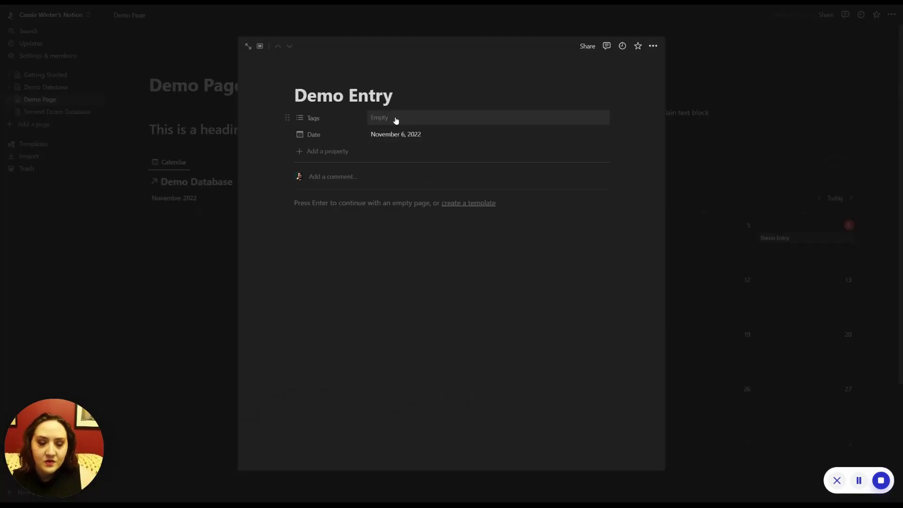
key(Escape)
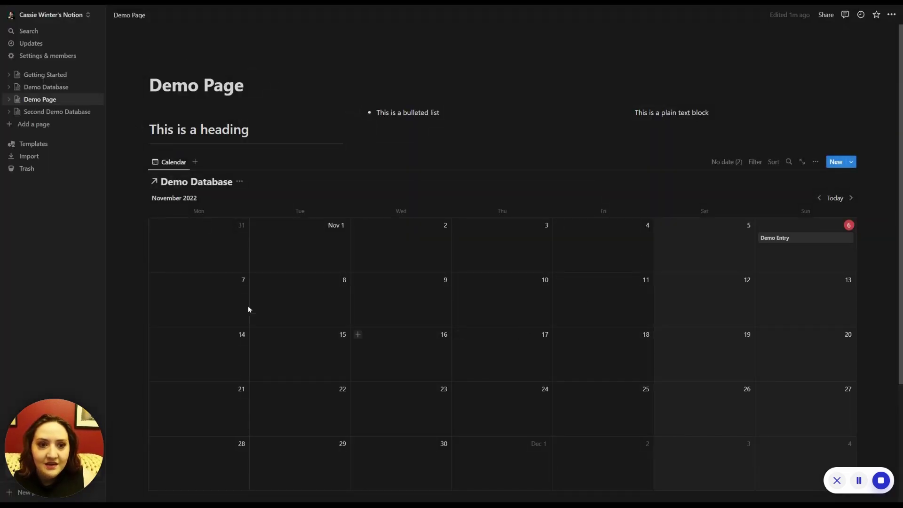
click(789, 239)
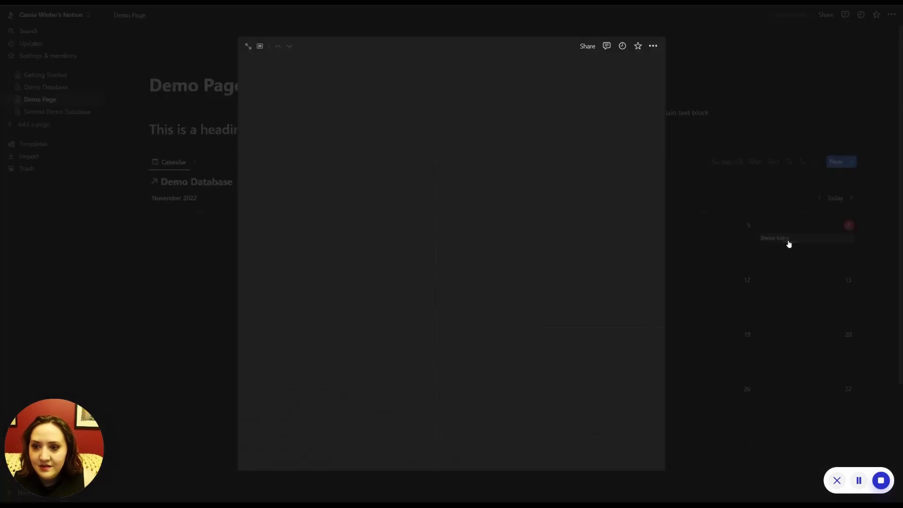
click(393, 117)
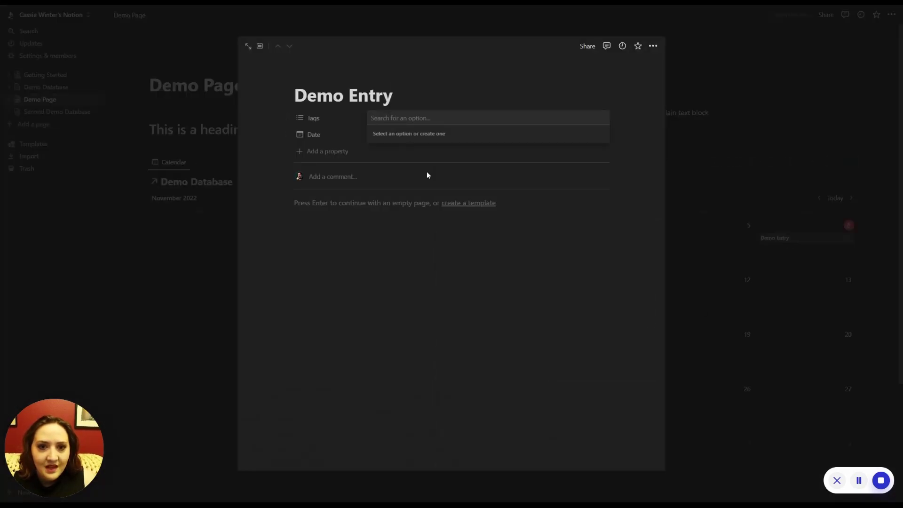
text(Bark)
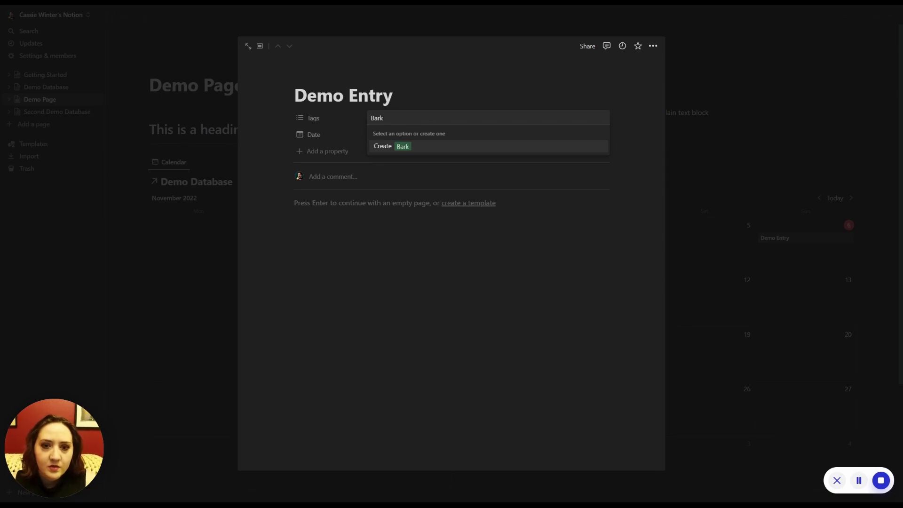
click(415, 147)
key(Escape)
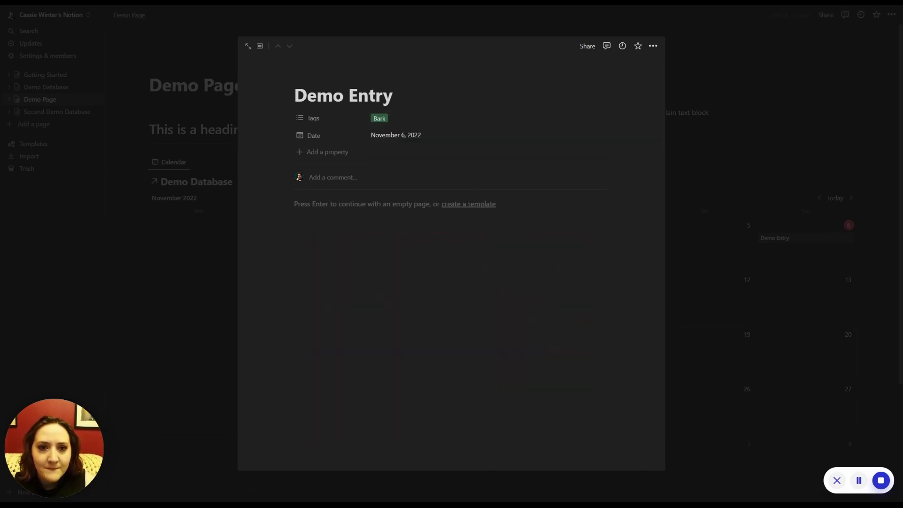
click(189, 287)
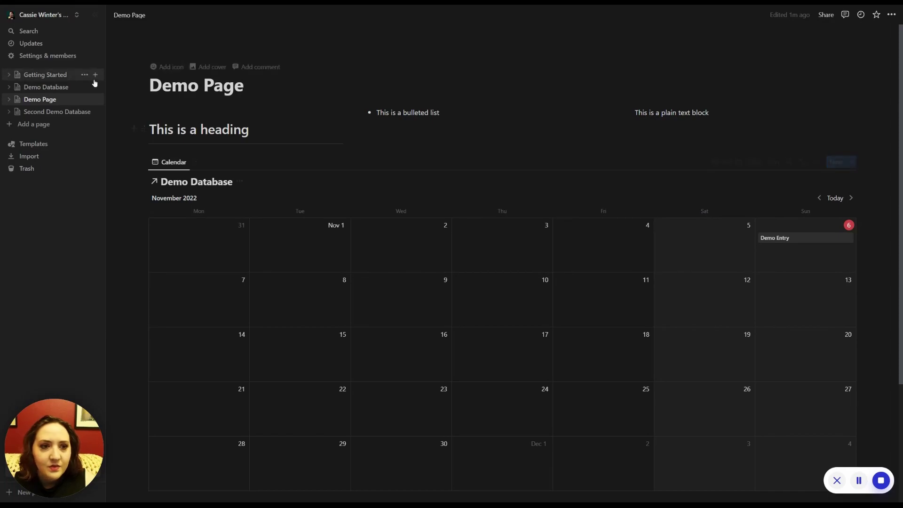
Step: Check the tags of Demo Entry in the original Demo Database calendar, and return to Demo Page
click(58, 89)
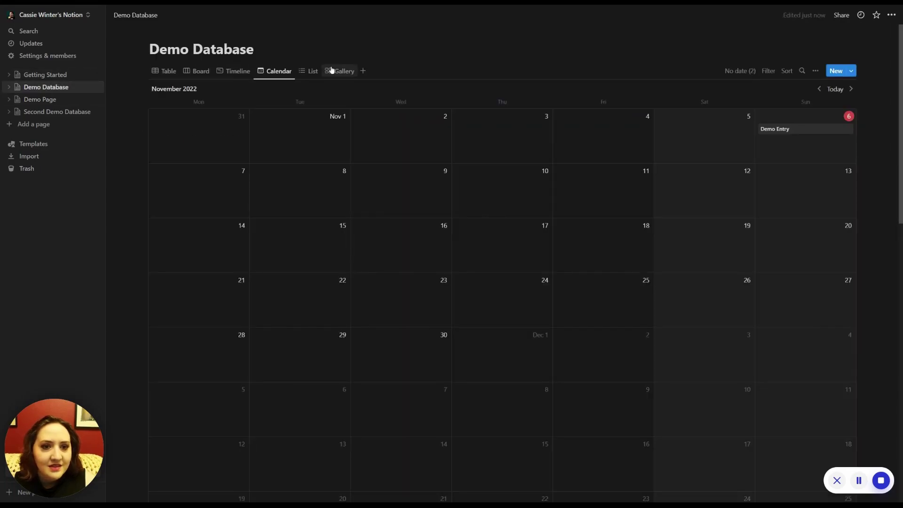
click(775, 129)
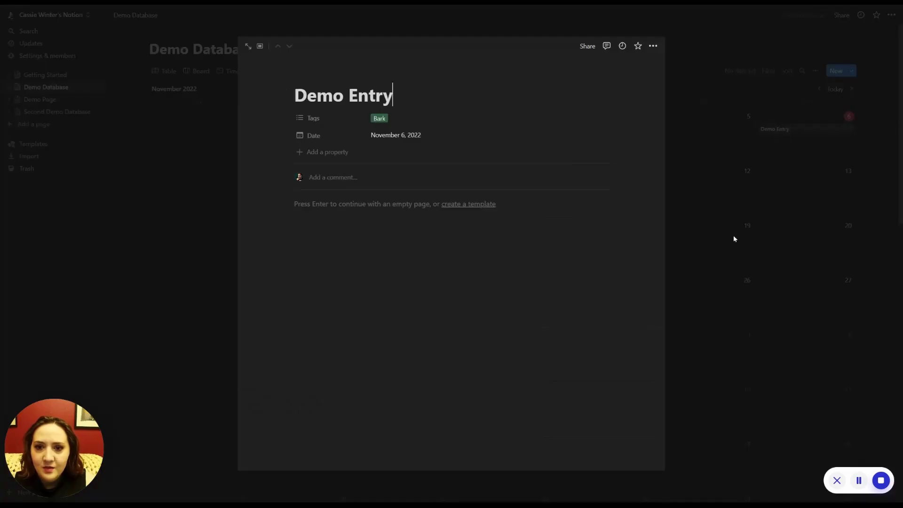
click(140, 121)
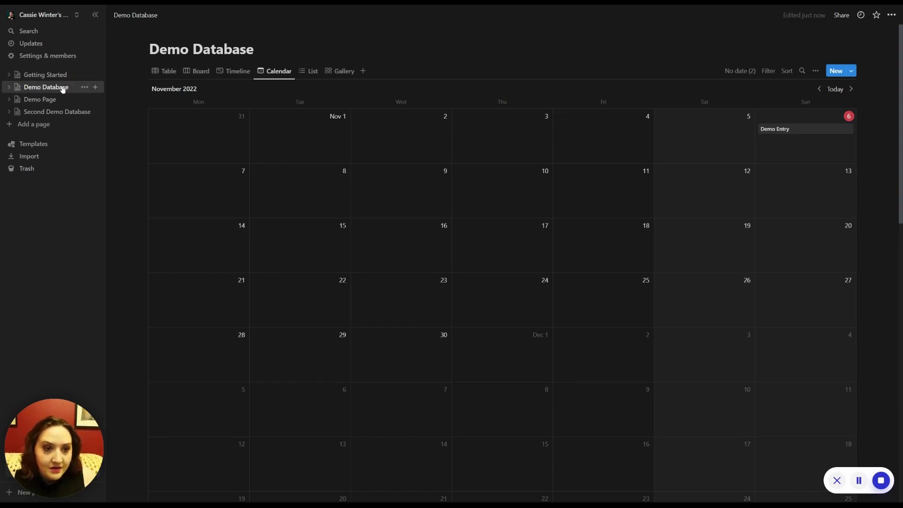
click(47, 101)
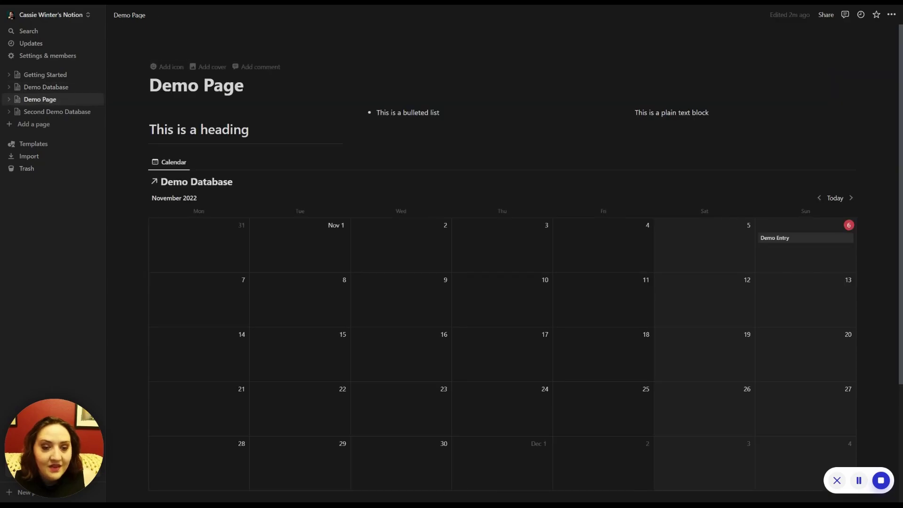
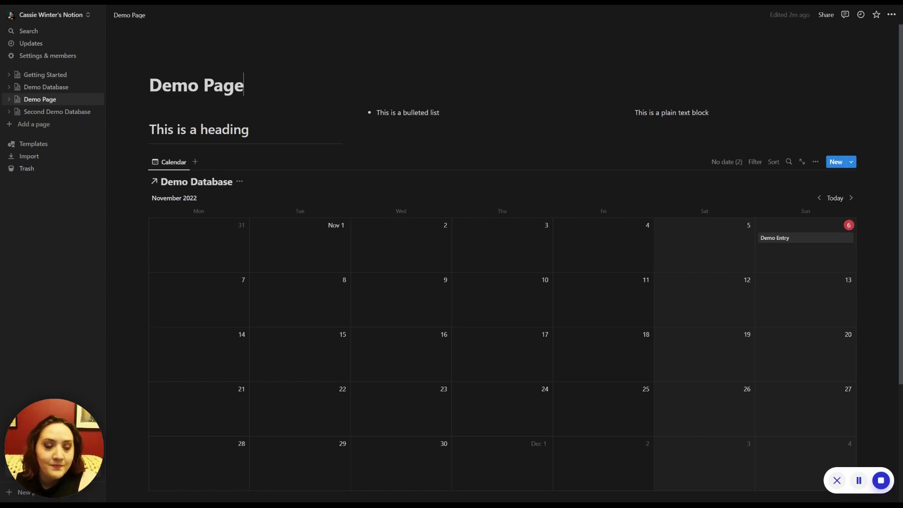
Step: Add another view to the linked database block on Demo Page, with Second Demo Database as its data source
click(195, 162)
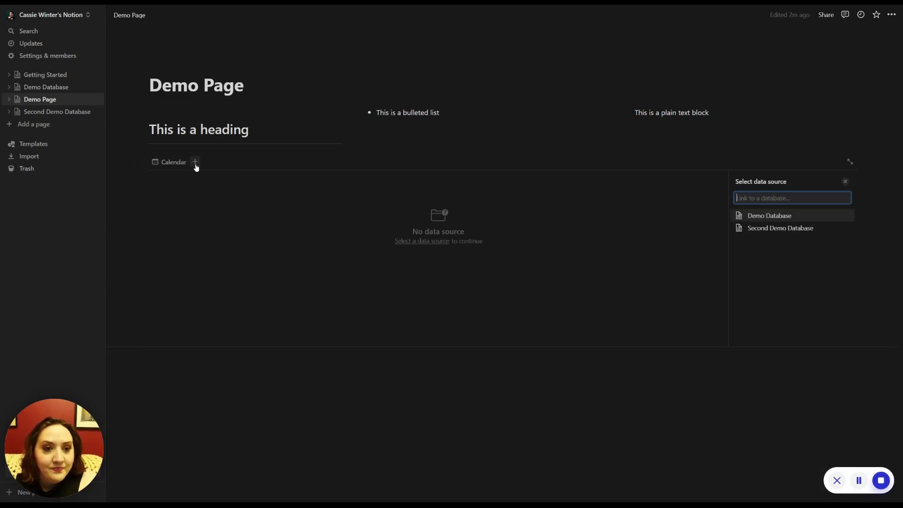
click(758, 229)
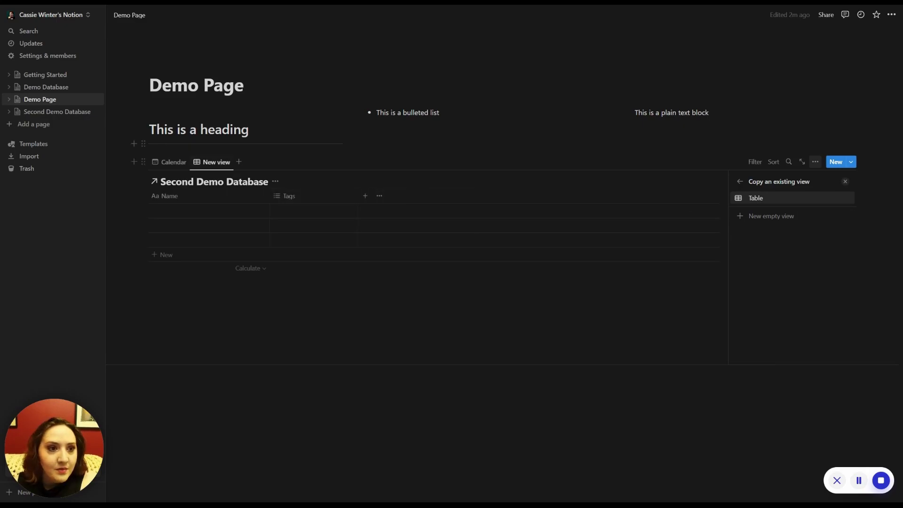
Step: Name the first entry in Second Demo Database "Second Demo Entry" and close its page preview
click(40, 113)
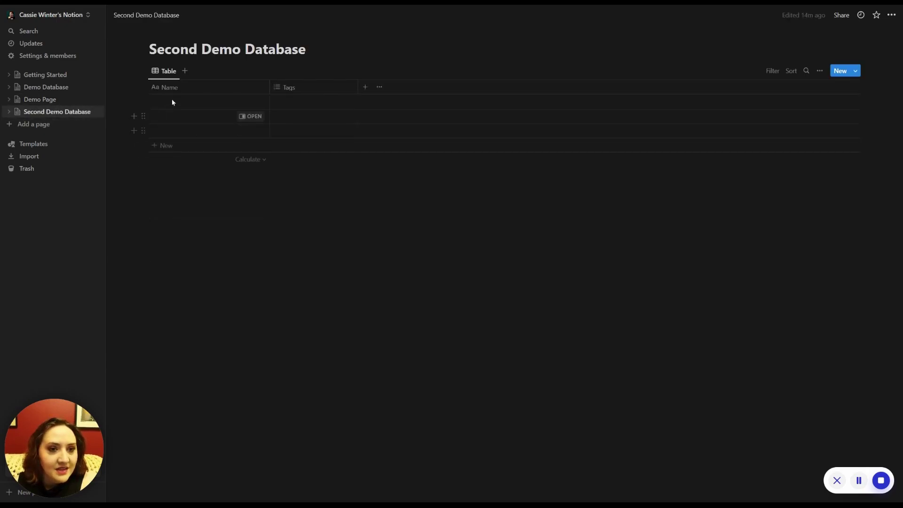
click(253, 102)
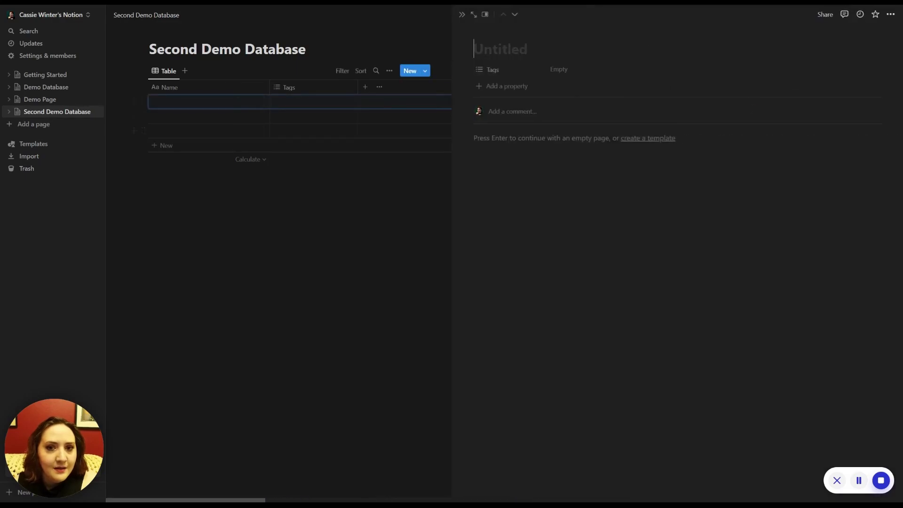
text(Second)
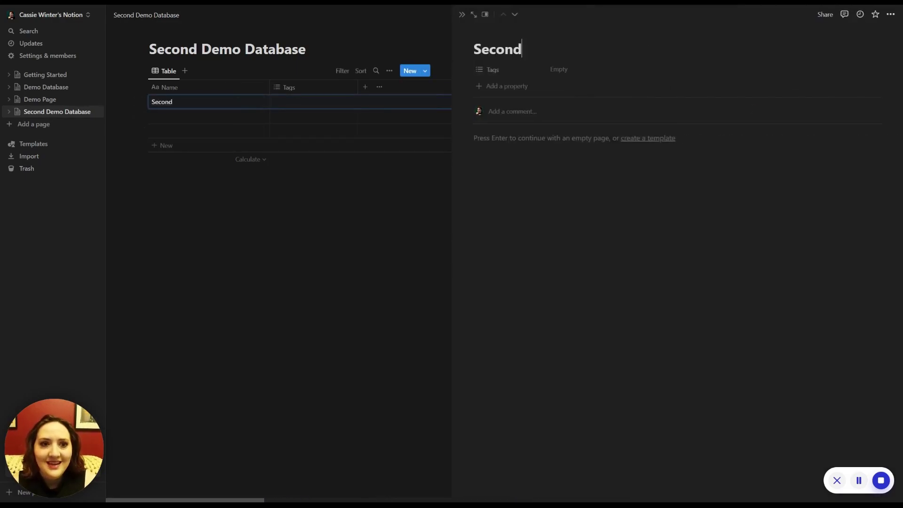
text( Demo Entry)
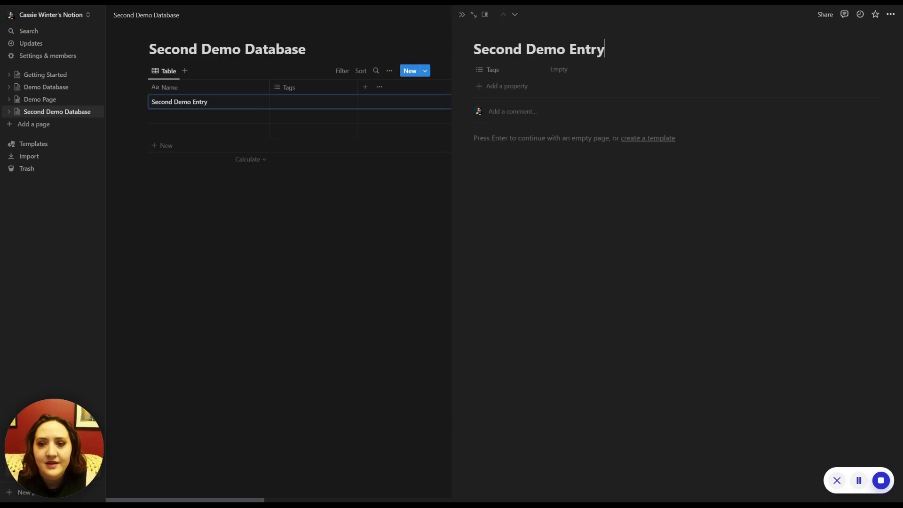
click(462, 14)
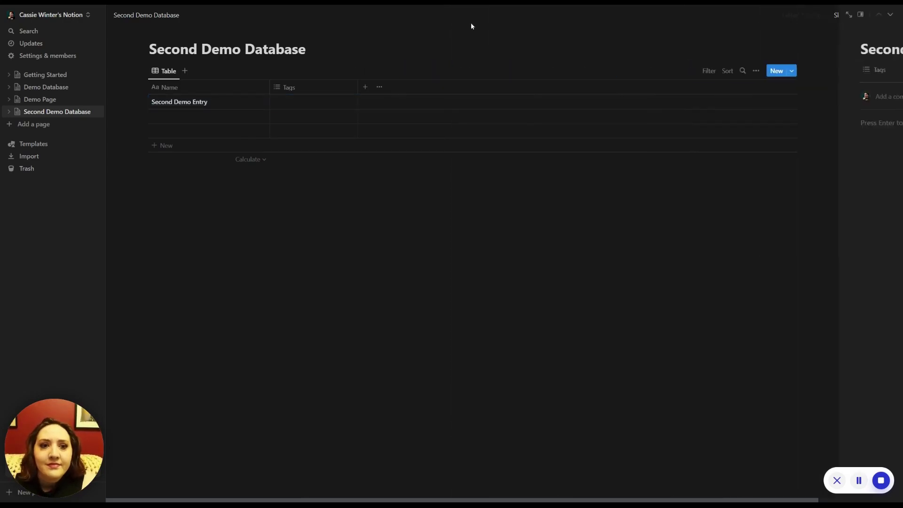
Step: Return to Demo Page and compare the linked Calendar view with the linked Table view, ending on the Table view
click(44, 100)
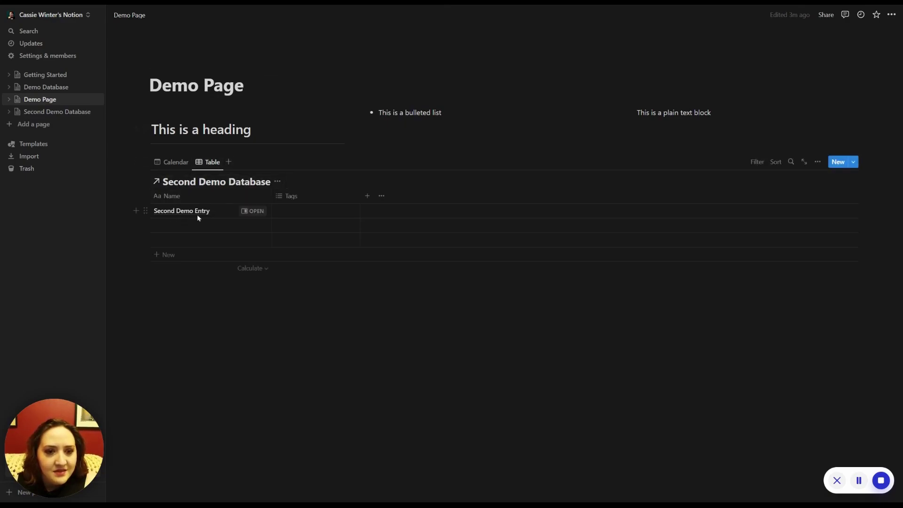
click(172, 165)
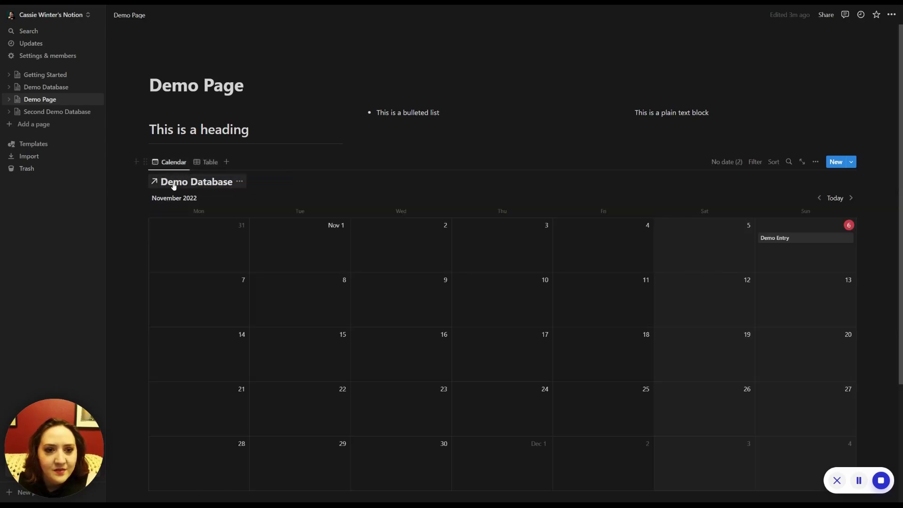
click(205, 162)
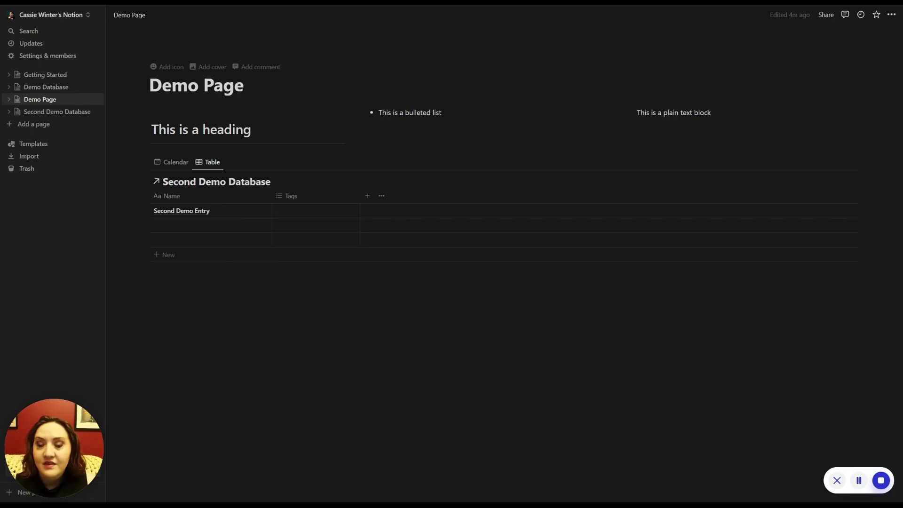
Step: Review the page options of Demo Page, and add the page to Favorites and remove it again
click(891, 16)
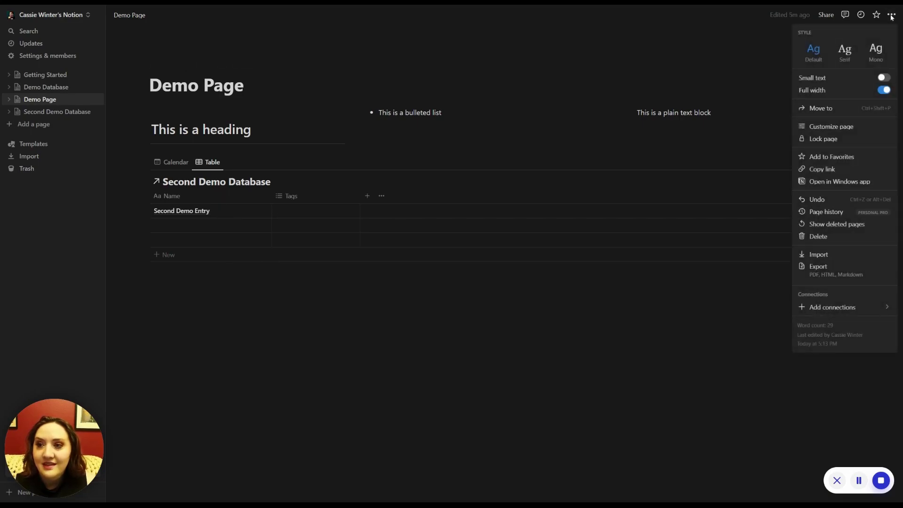
click(891, 16)
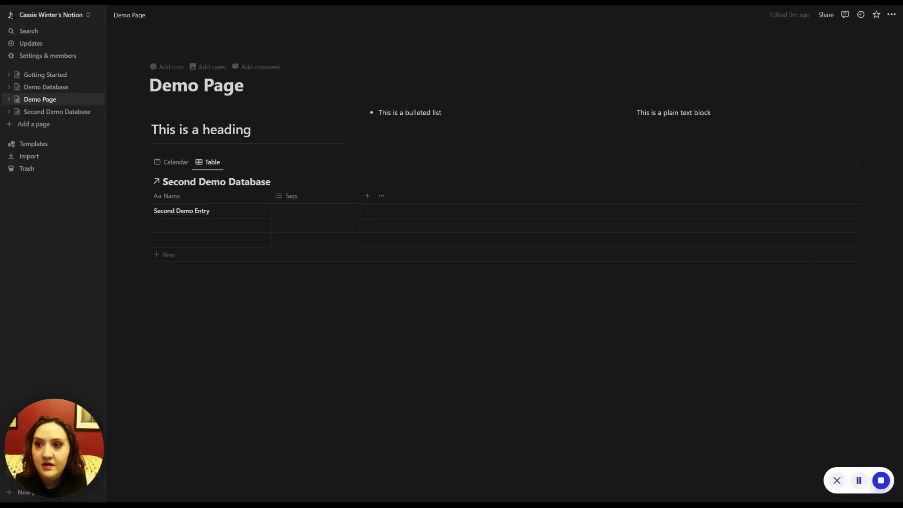
click(876, 16)
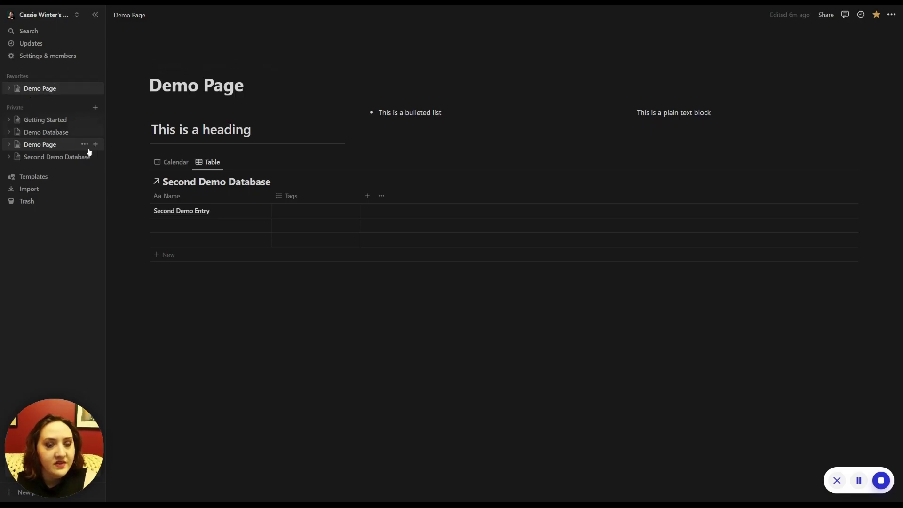
click(876, 15)
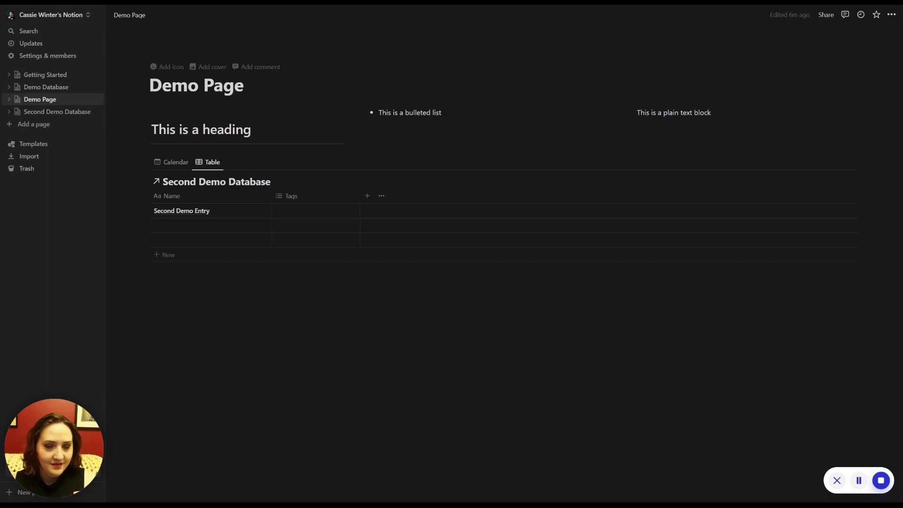
Step: Check the sharing options of Demo Page, and compare the page with Demo Database
click(824, 16)
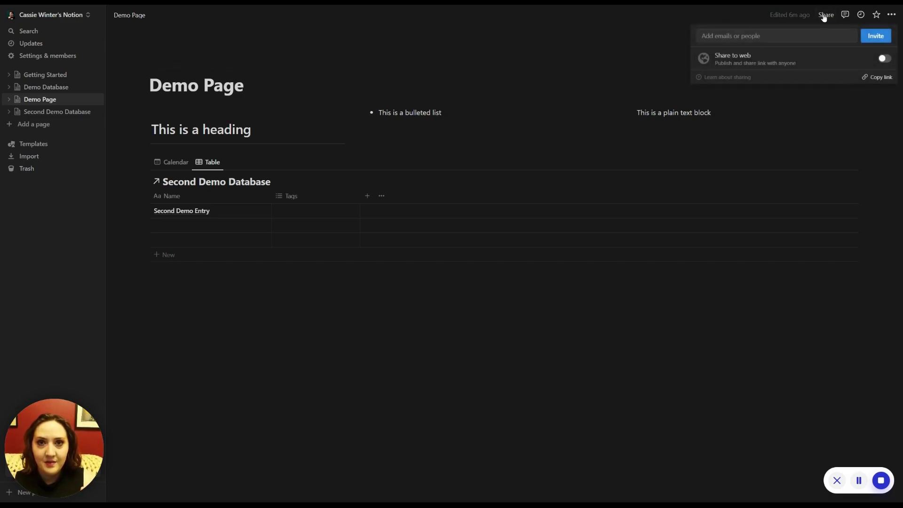
click(643, 49)
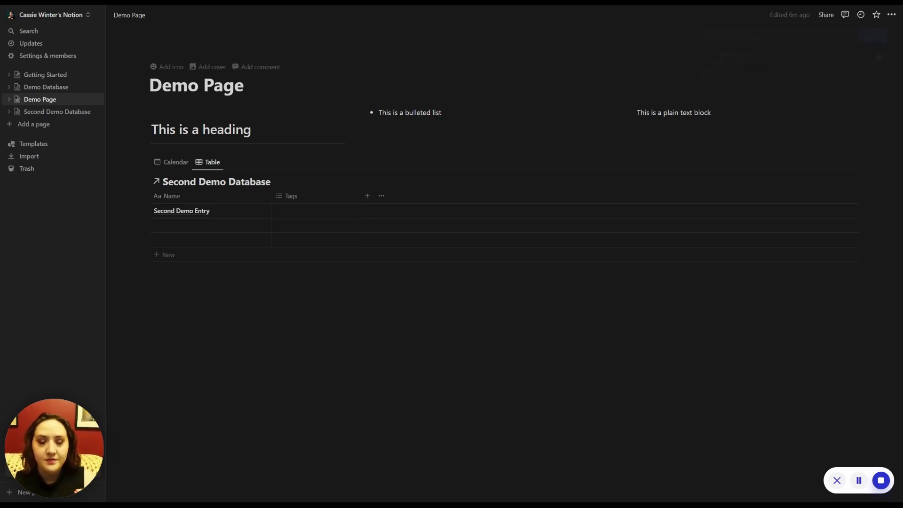
click(52, 88)
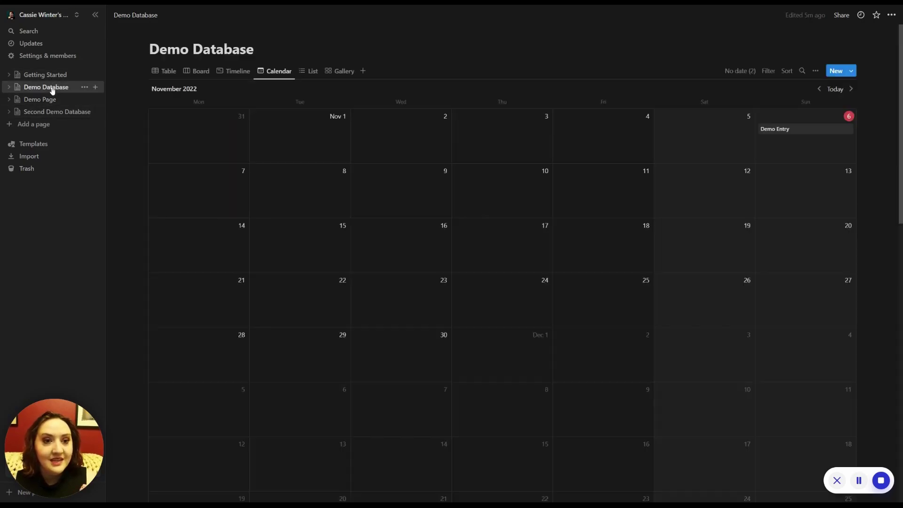
click(52, 100)
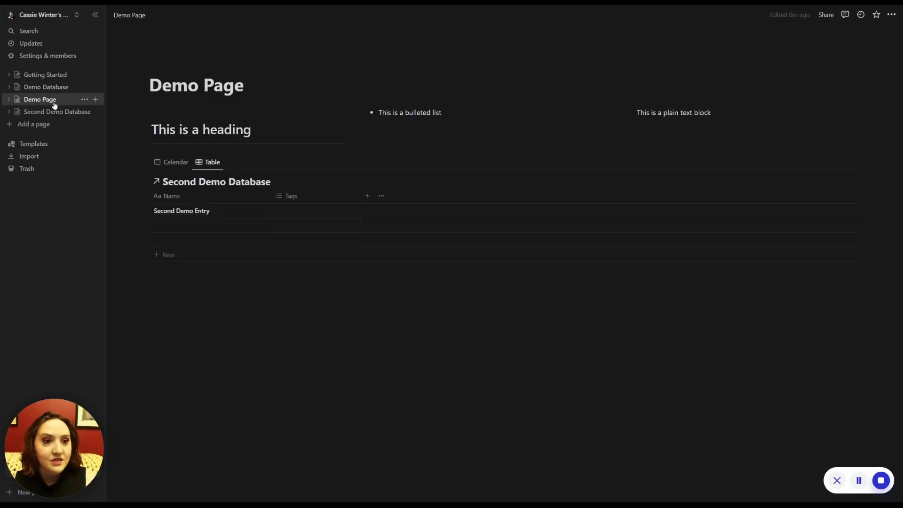
Step: Browse the block types available for an empty block below the linked table on Demo Page, leaving the block empty
click(183, 287)
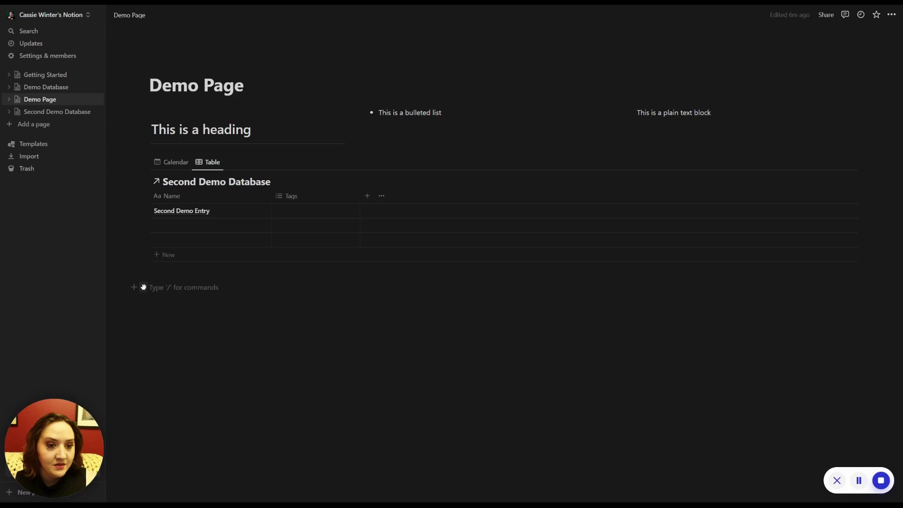
click(143, 286)
click(149, 286)
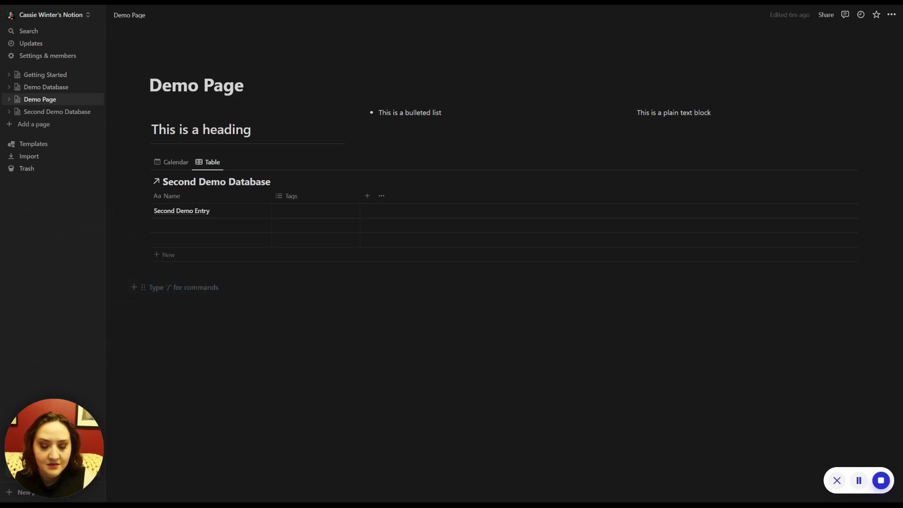
text(/)
scroll(226, 371, down, 10)
scroll(239, 378, down, 5)
key(Escape)
key(BackSpace)
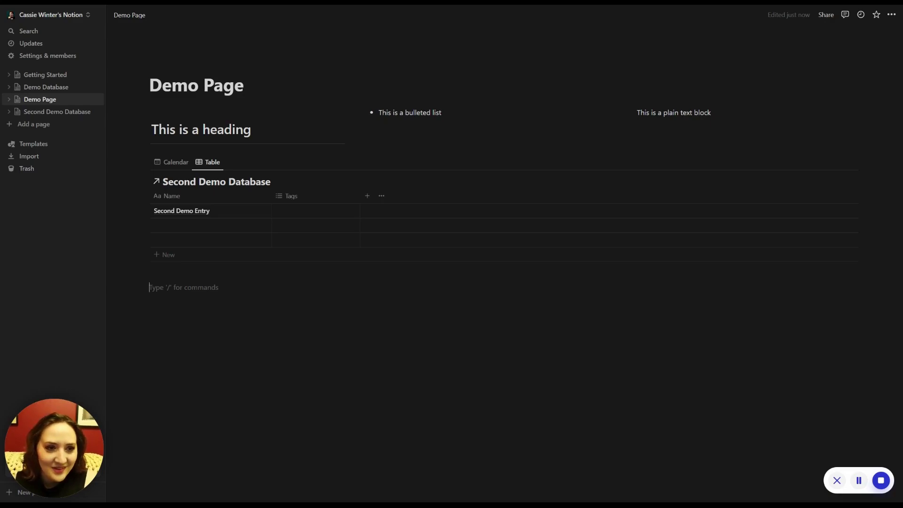
Step: Compare Demo Page with the Calendar and Table views of Demo Database, and return to Demo Page
click(44, 91)
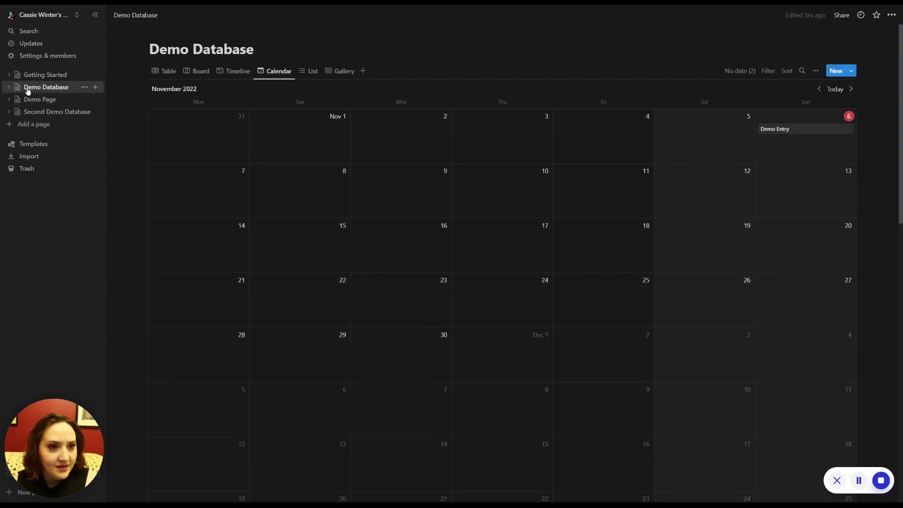
click(52, 101)
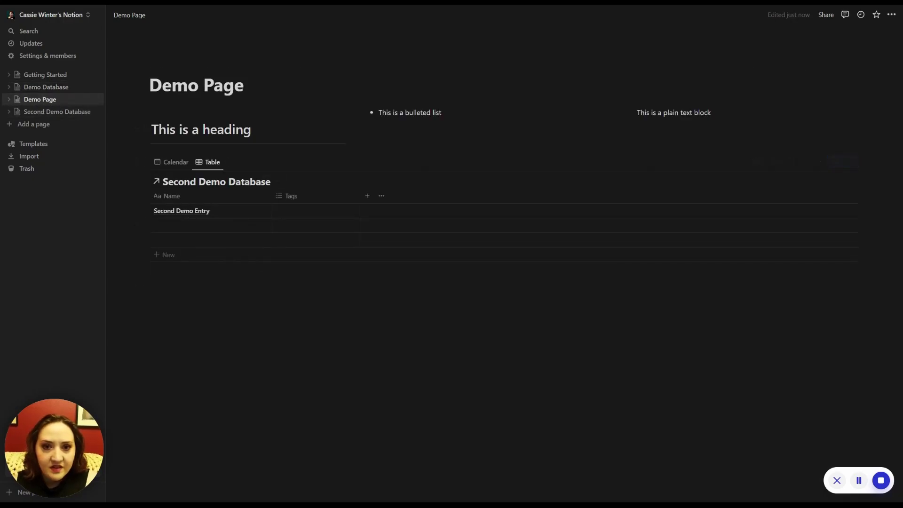
click(62, 87)
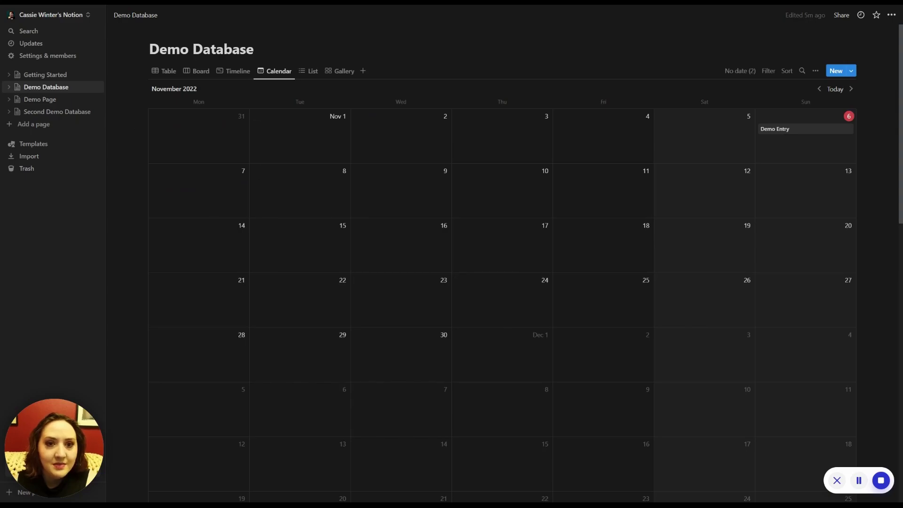
scroll(526, 188, down, 20)
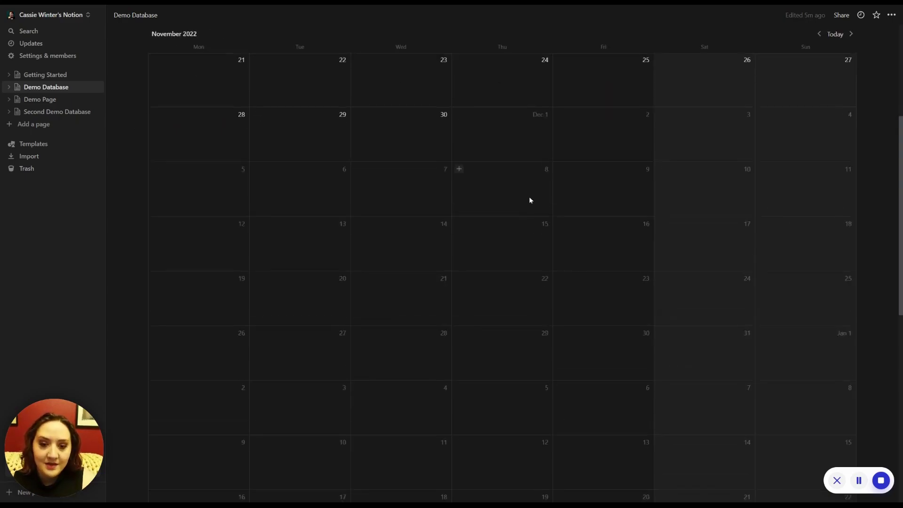
scroll(540, 235, up, 20)
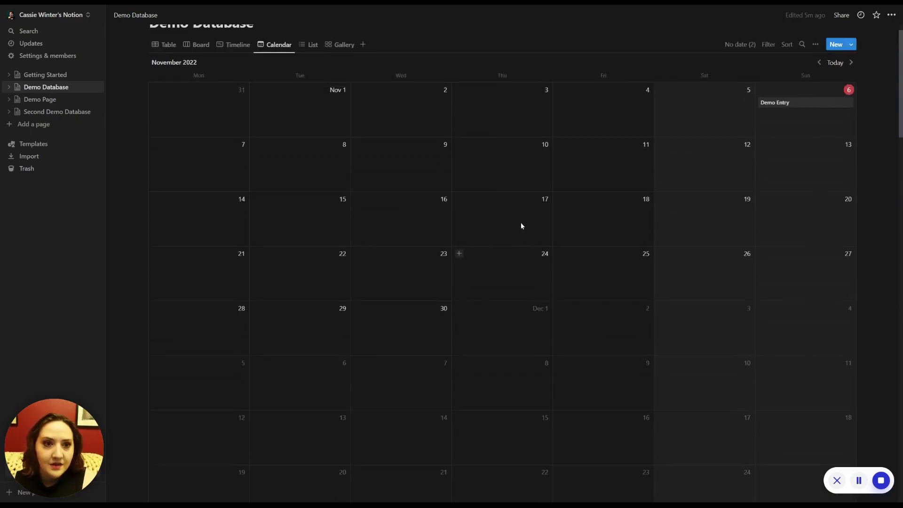
click(160, 71)
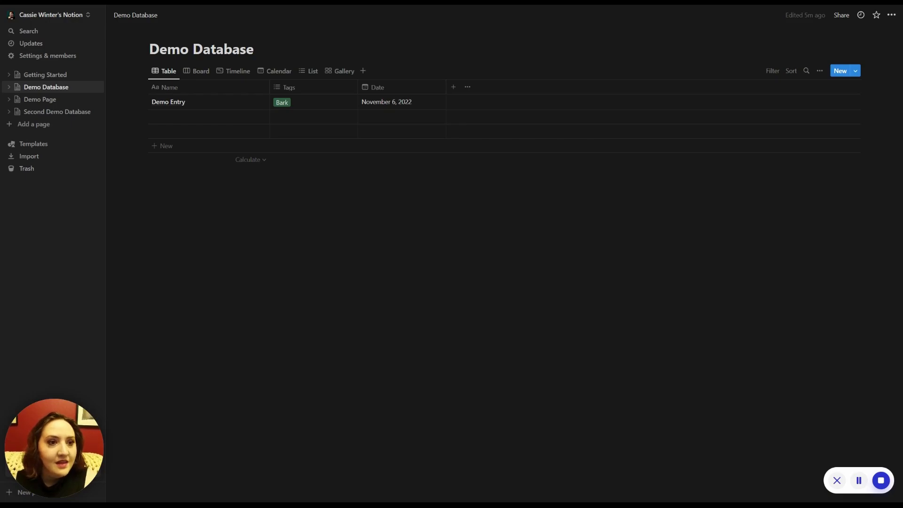
click(41, 99)
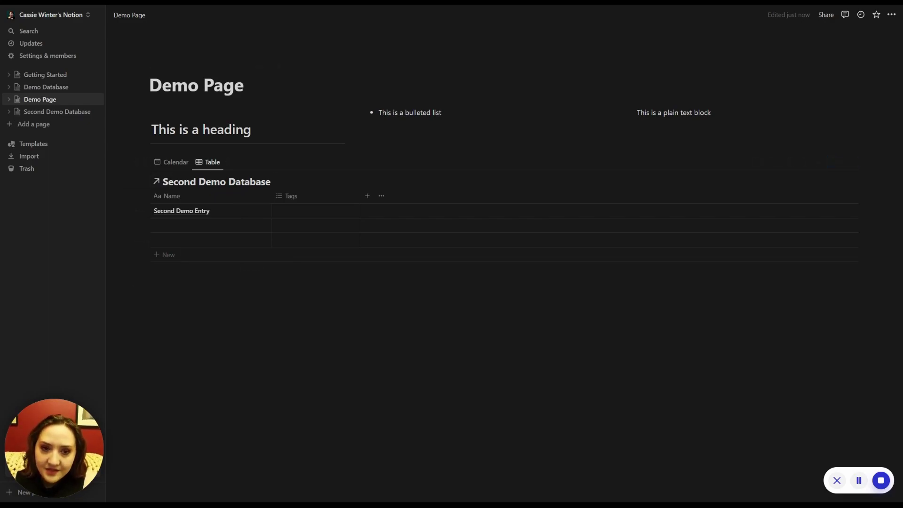
Step: Insert a Linked view of database block below the Second Demo Database table on Demo Page
click(183, 287)
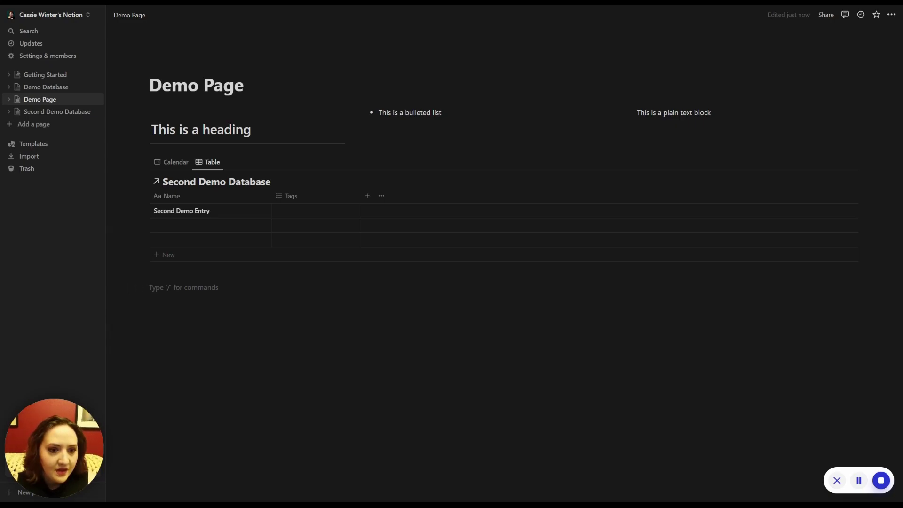
click(133, 288)
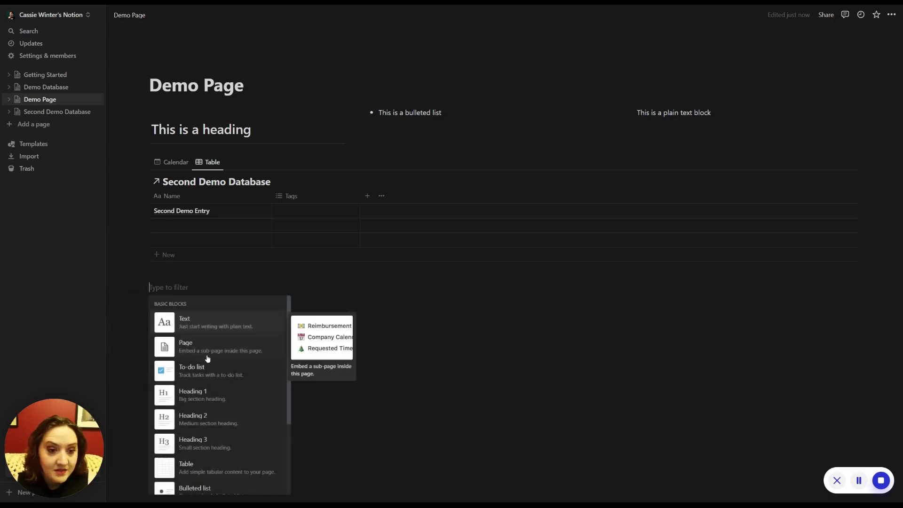
key(Escape)
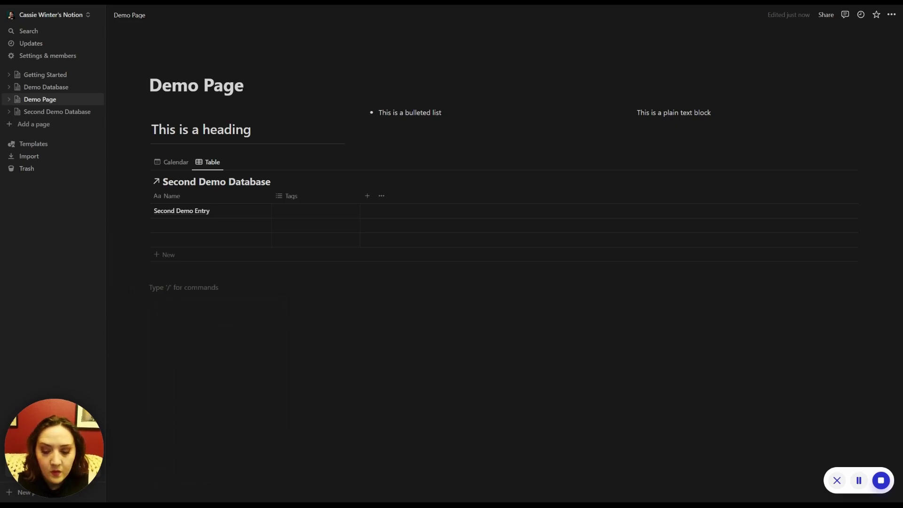
text(/)
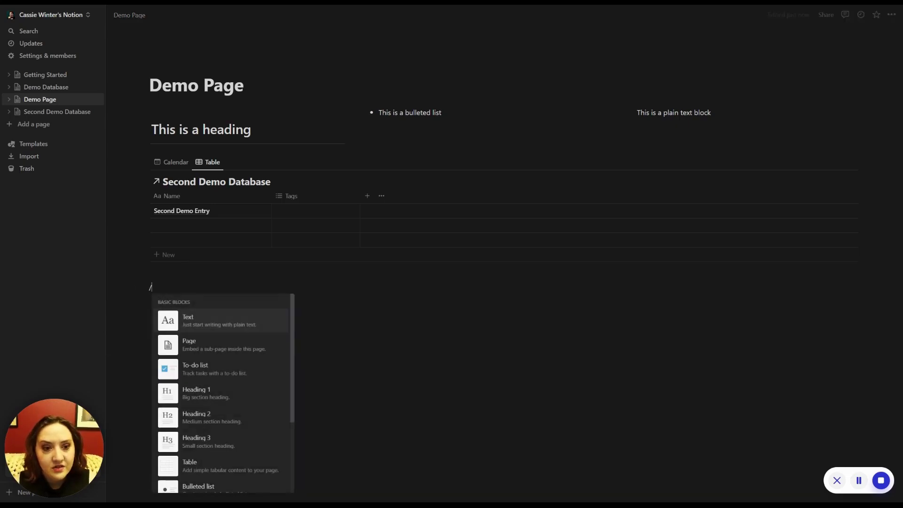
scroll(238, 398, down, 5)
scroll(238, 398, up, 5)
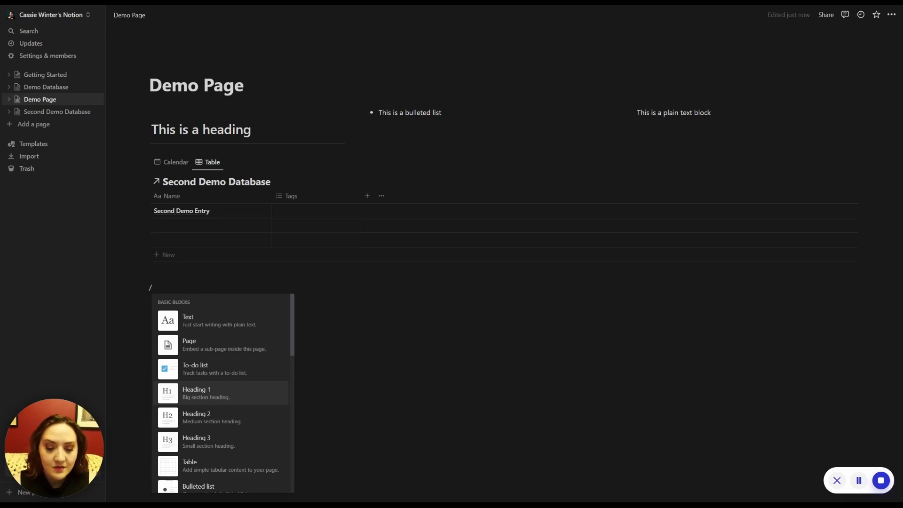
text(linke)
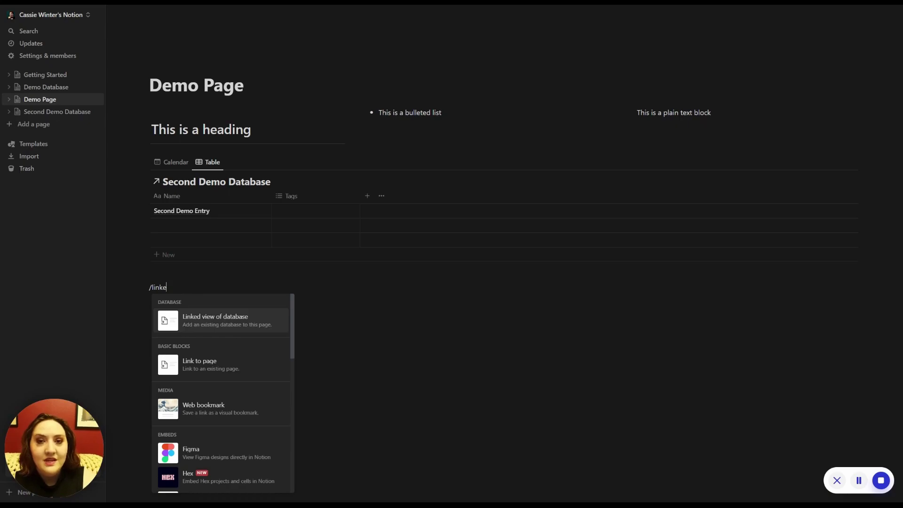
key(Return)
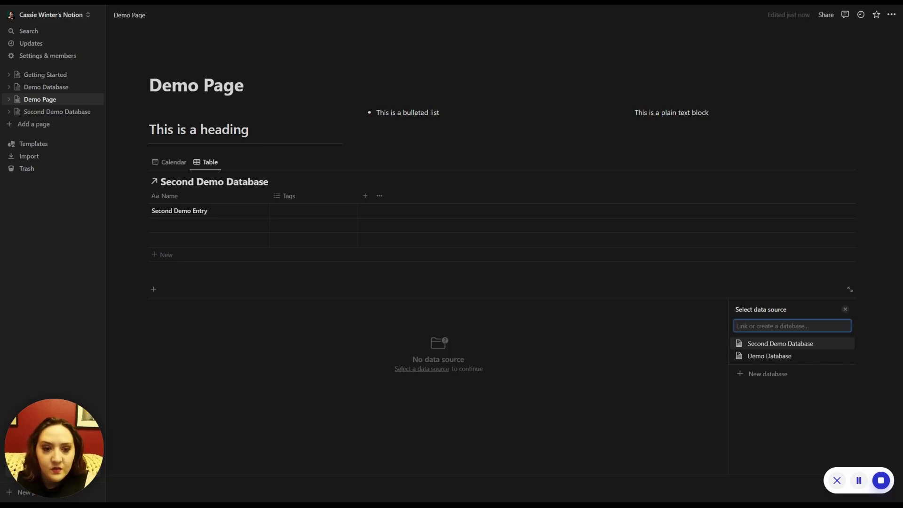
Step: Move the new linked database block above the Second Demo Database block, and undo the move
key(Down)
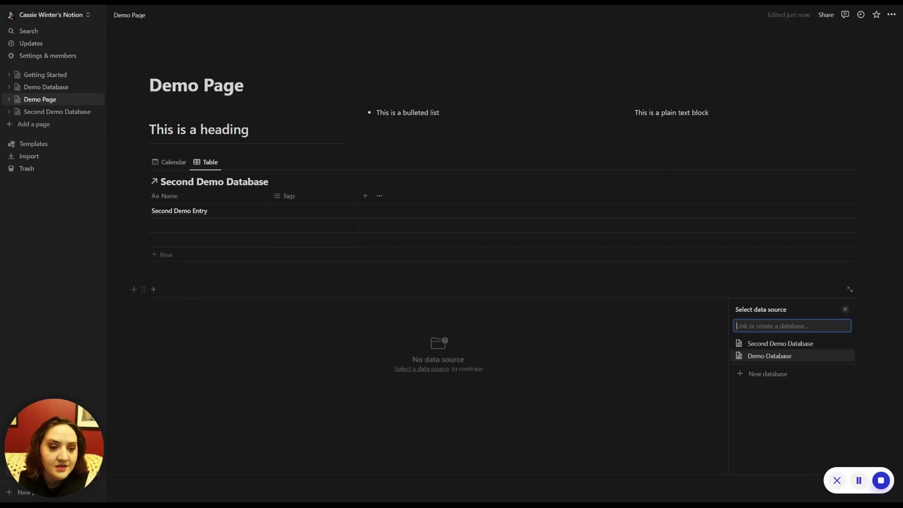
drag(143, 289, 146, 155)
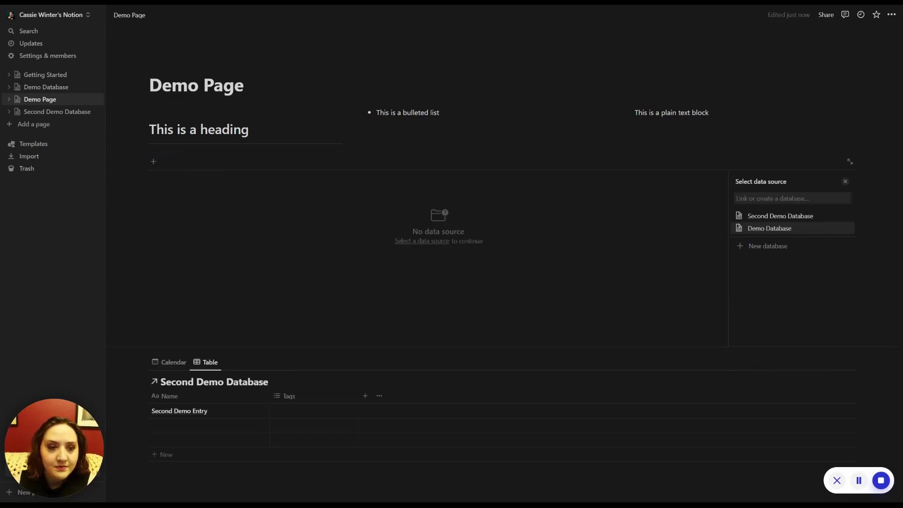
key(ctrl+z)
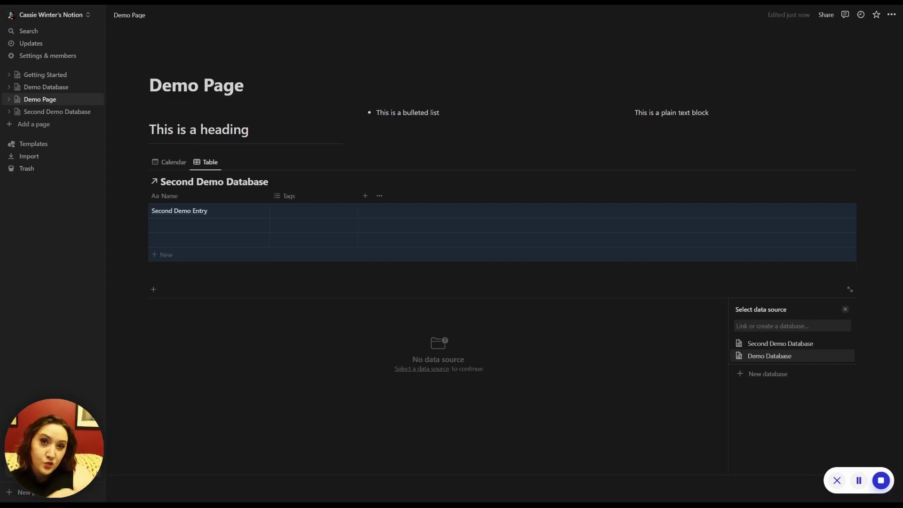
Step: Set Demo Database as the new block's data source and show it as a Board view
click(762, 356)
click(762, 338)
key(Escape)
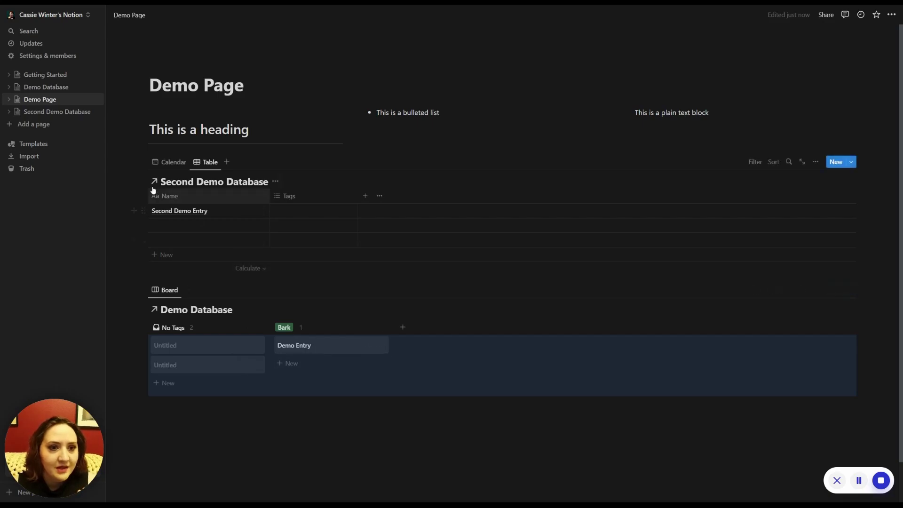
Step: Move the Demo Database board under the bulleted list and the Second Demo Database table under the plain text block
drag(143, 162, 129, 356)
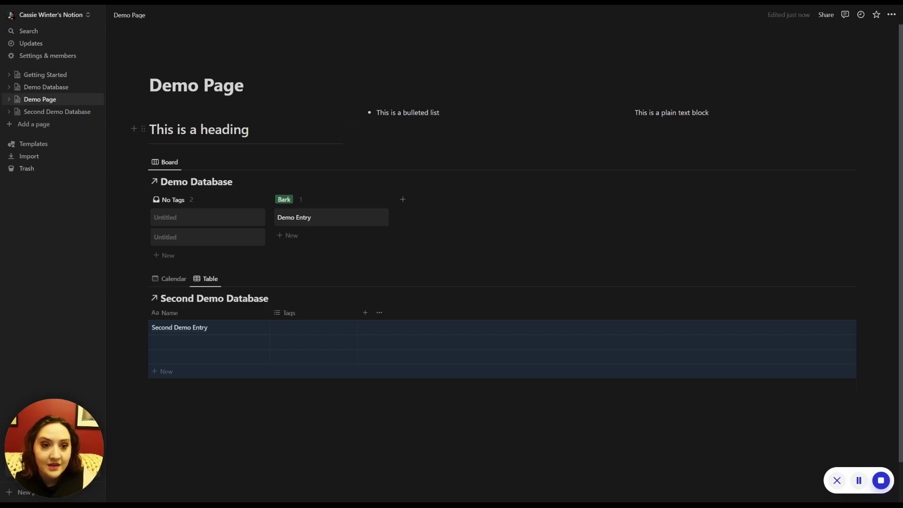
drag(137, 162, 392, 115)
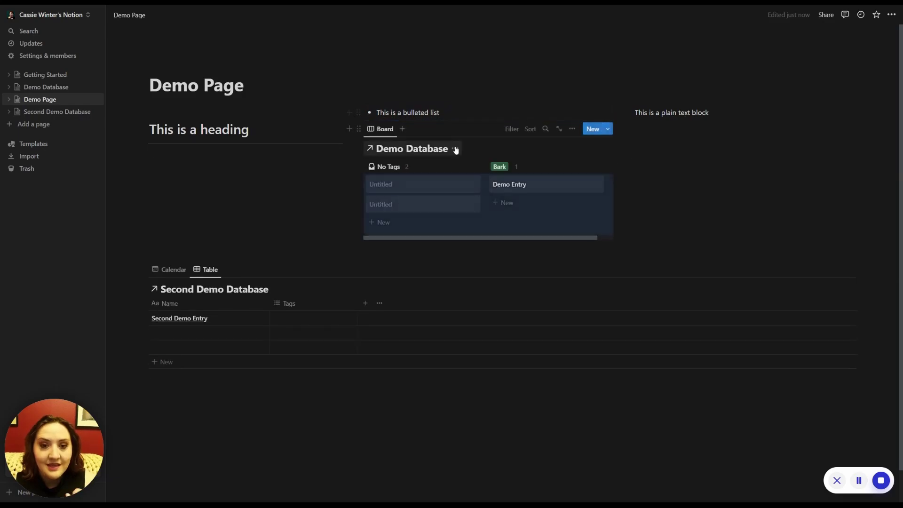
drag(140, 268, 642, 132)
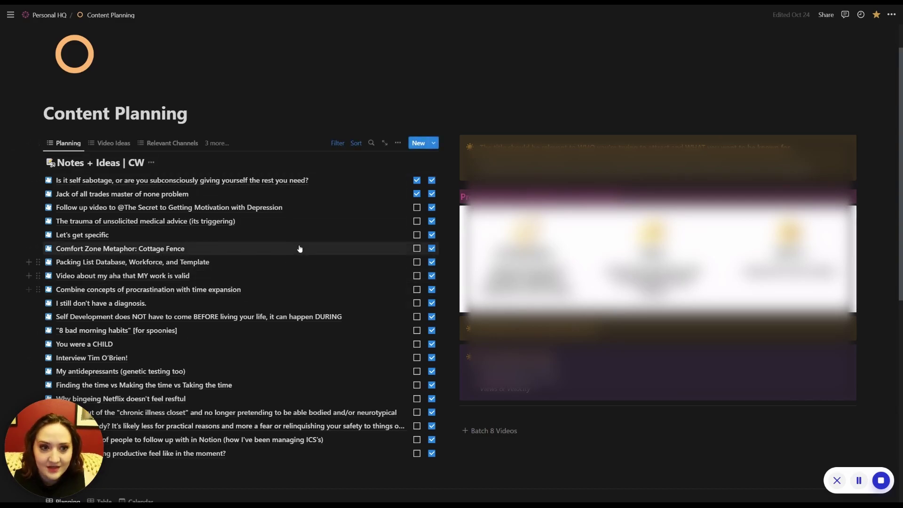
Step: Examine how the Content Planning page combines the Notes + Ideas list and the Content Calendar table on one page
scroll(302, 213, down, 3)
scroll(302, 213, down, 4)
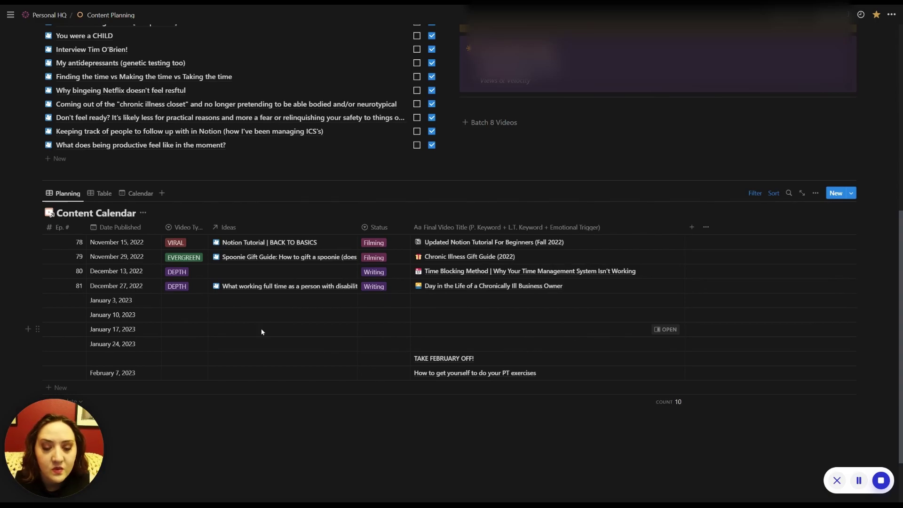
scroll(293, 332, up, 7)
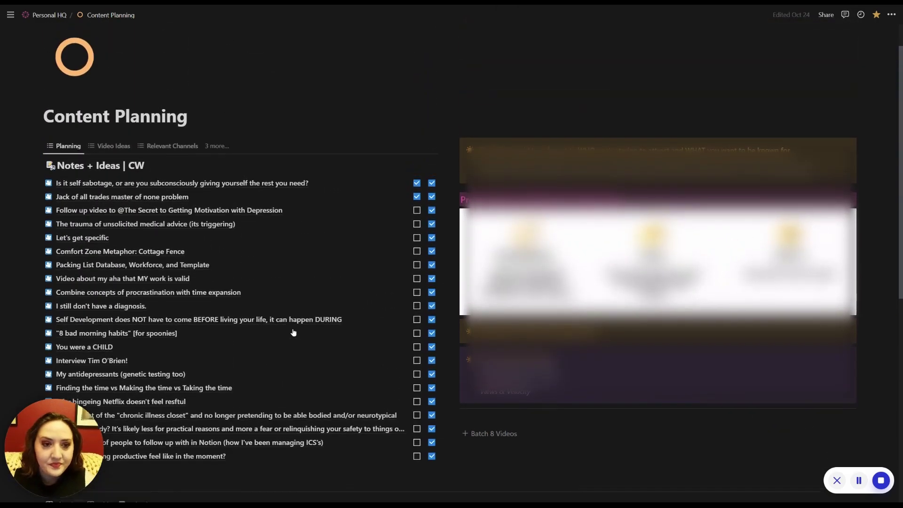
scroll(293, 332, up, 1)
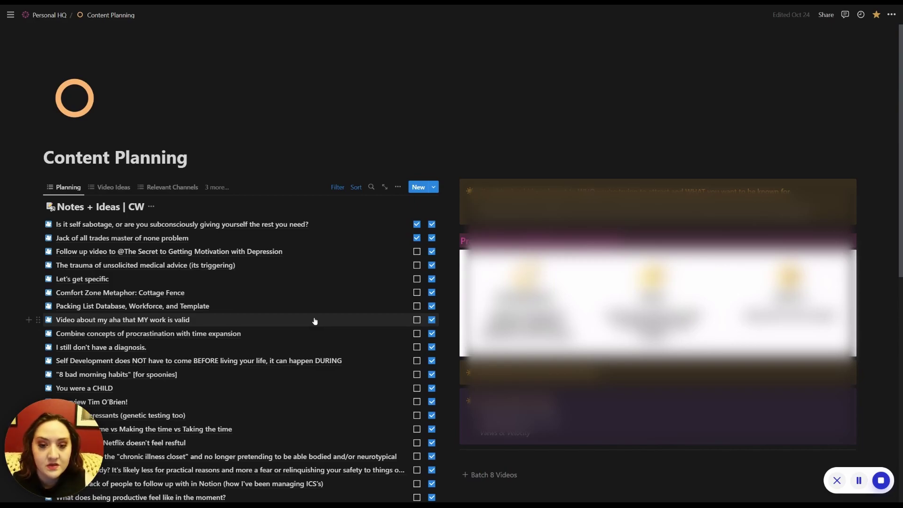
scroll(314, 316, down, 3)
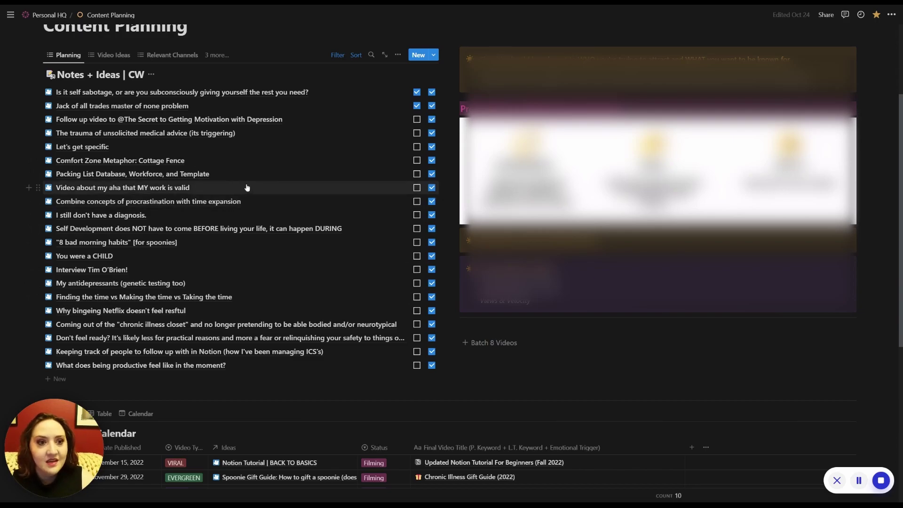
scroll(245, 178, down, 4)
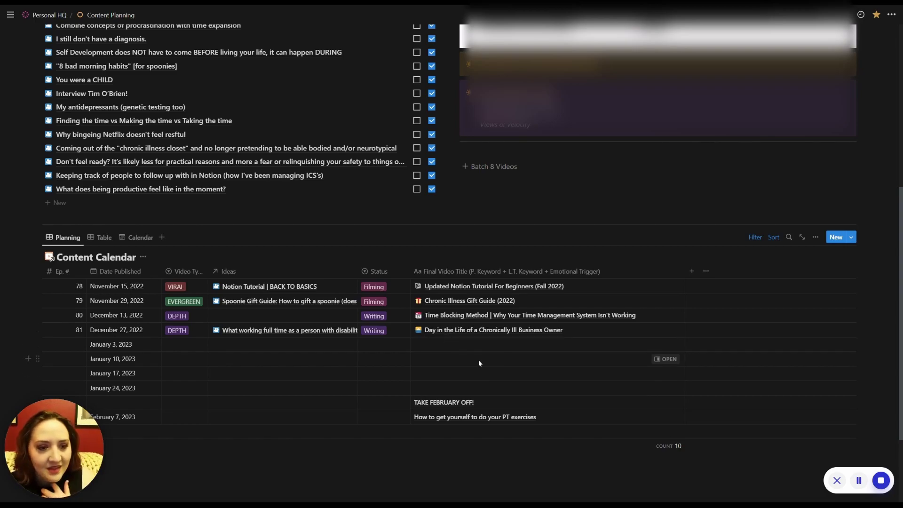
scroll(479, 360, up, 7)
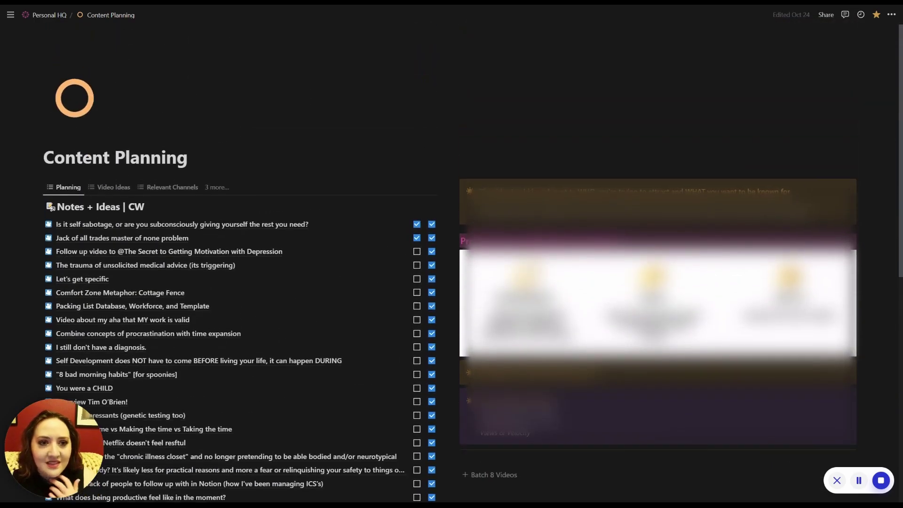